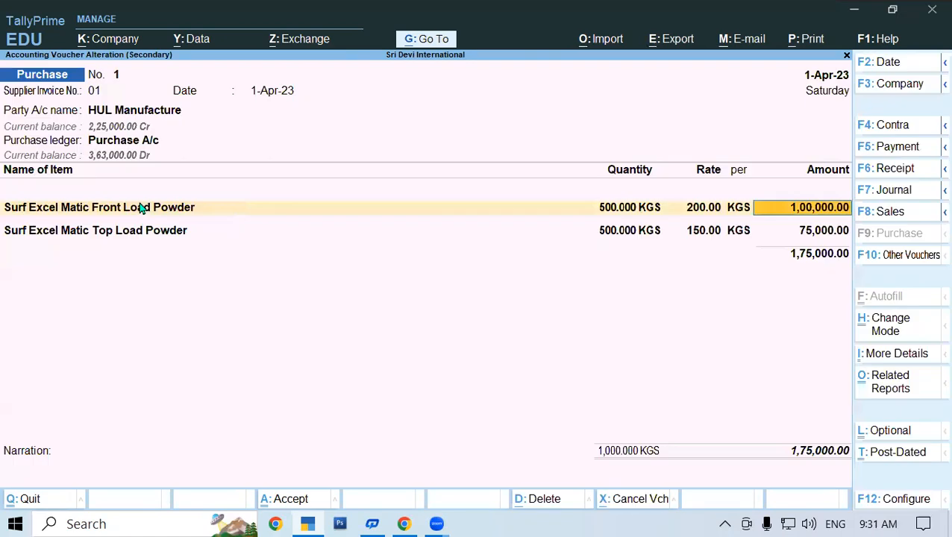
- Review the Top Load Powder batch allocation and expiry date in purchase voucher 1, and return to the Gateway of Tally
key("Return")
key("Return")
key("Return")
key("Return")
key("Return")
key("Return")
key("Return")
key("Return")
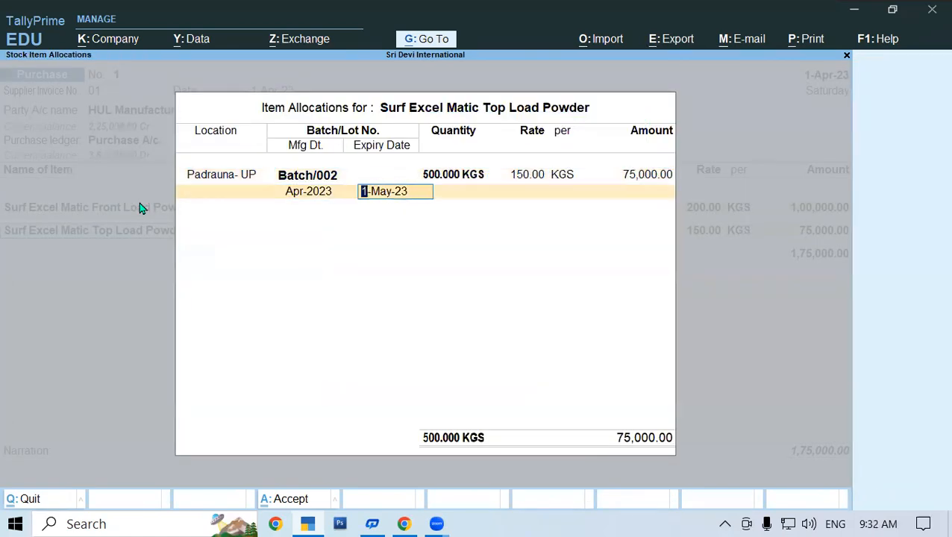
type("1-10-23")
key("Return")
key("Return")
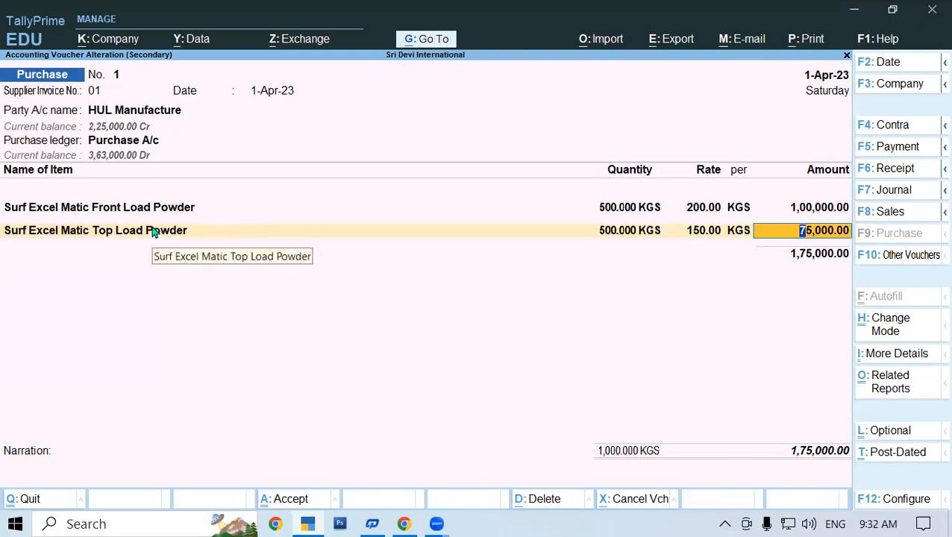
key("ctrl+a")
key("Escape")
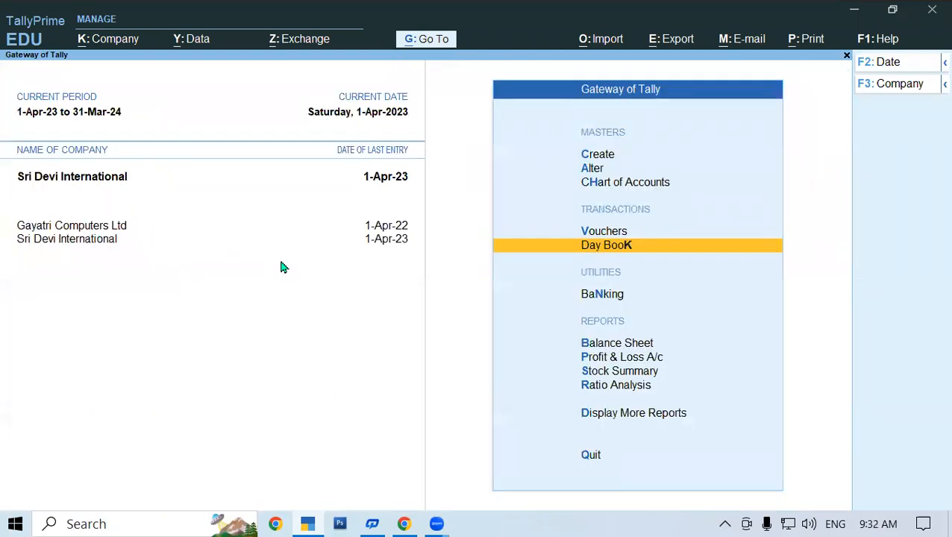
key("Up")
key("Return")
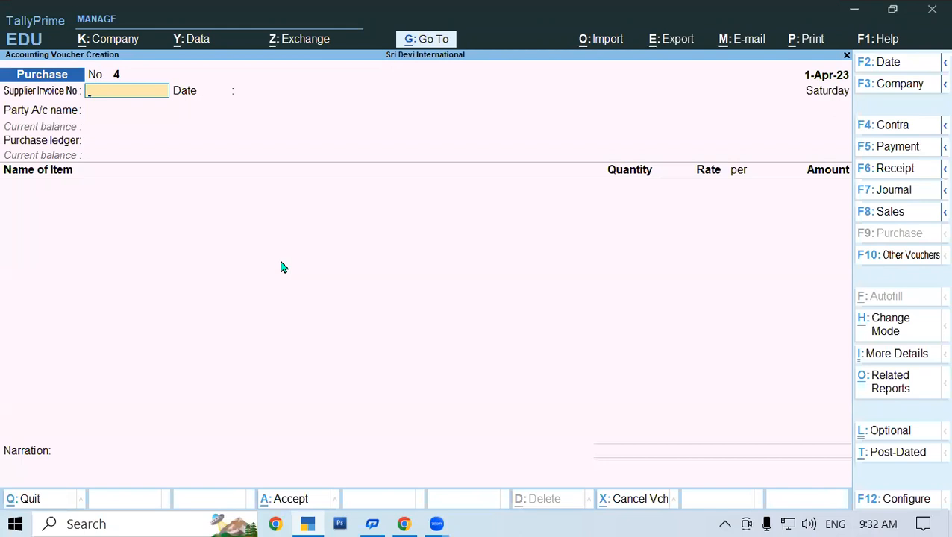
key("Escape")
key("Return")
key("Down")
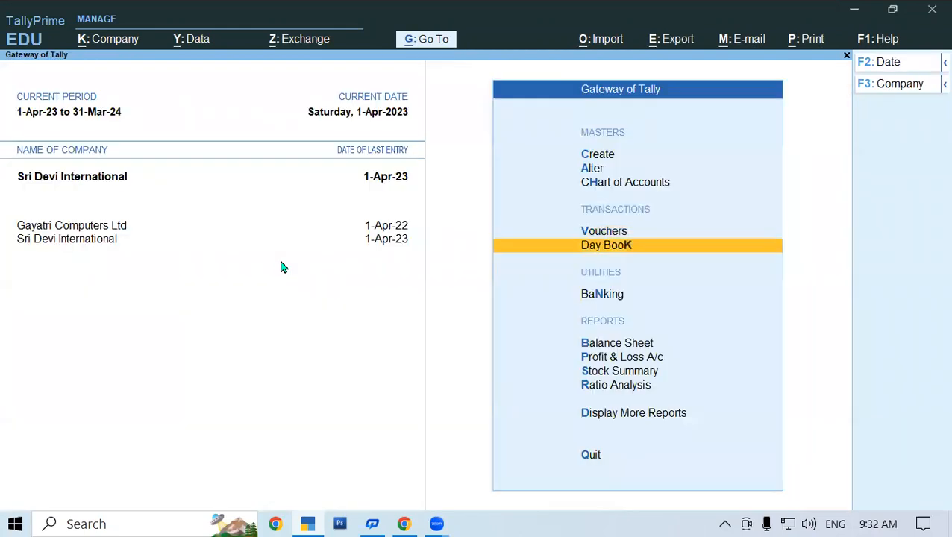
- Open HUL Manufacture purchase voucher 1 from the Day Book to view its items, and close it without changes
key("Return")
key("Down")
key("Down")
key("Down")
key("Down")
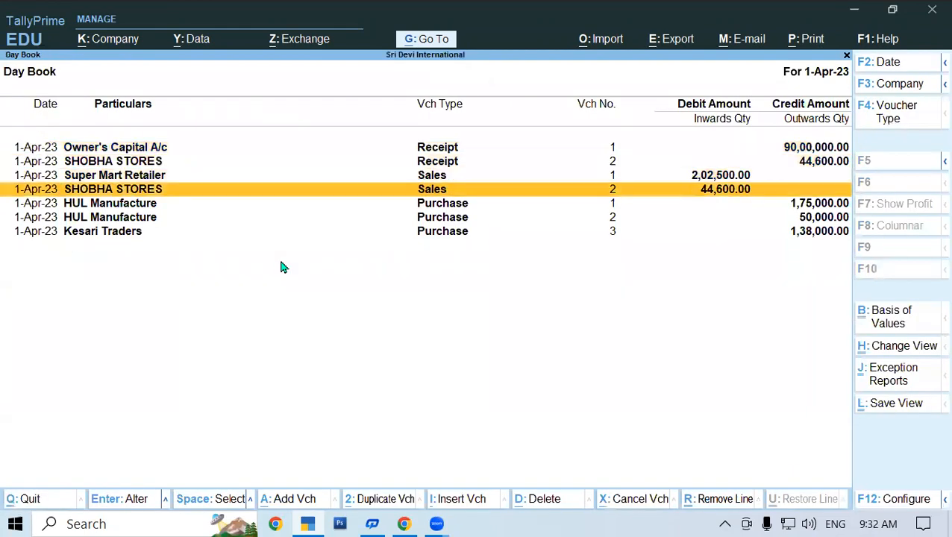
key("Return")
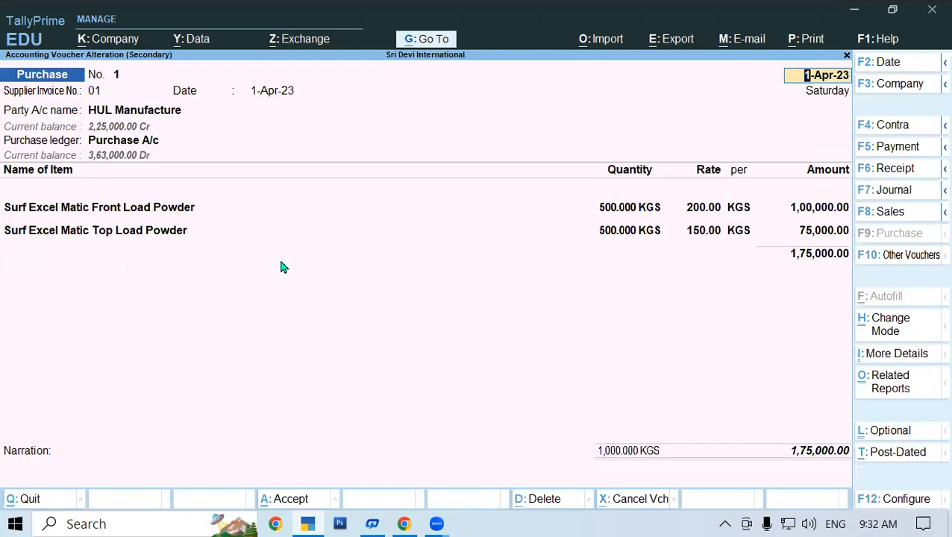
key("Escape")
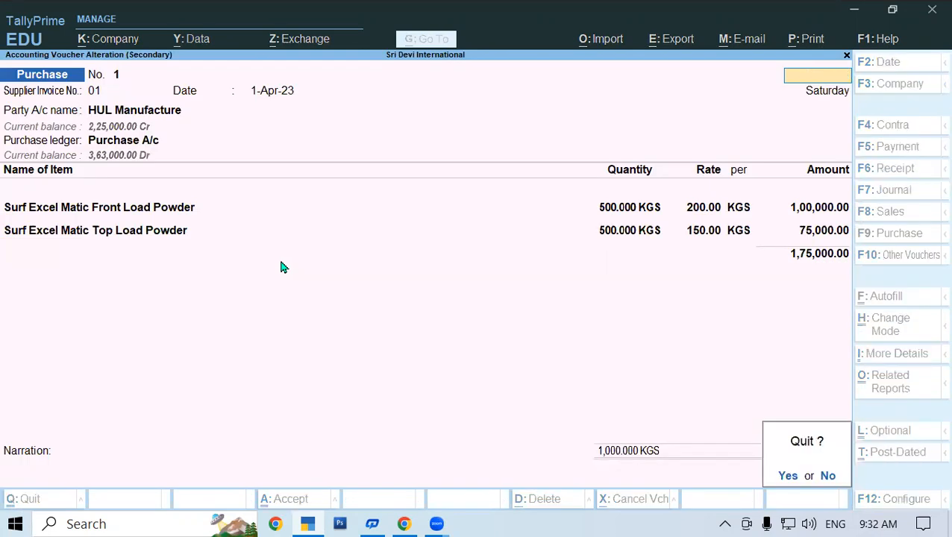
key("y")
- Inspect the Surf Excel Matic Front Load Powder batch allocation in HUL Manufacture purchase voucher 2, and return to the Day Book
key("Down")
key("Return")
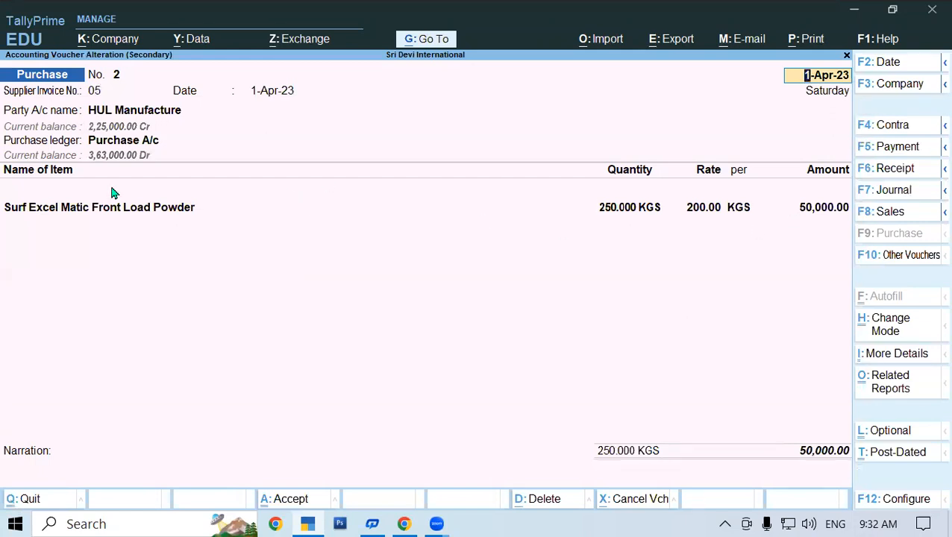
left_click(124, 209)
key("Return")
key("Return")
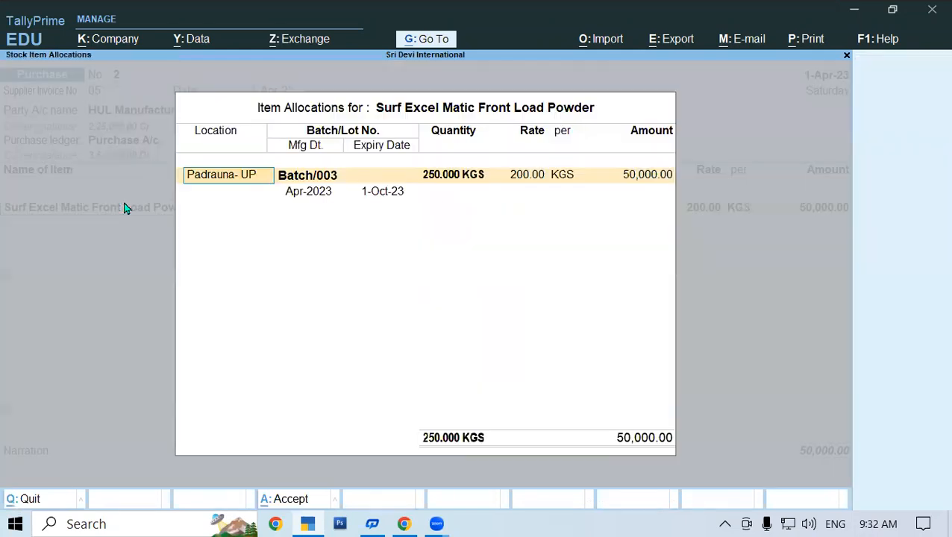
key("Return")
key("Return")
key("Return")
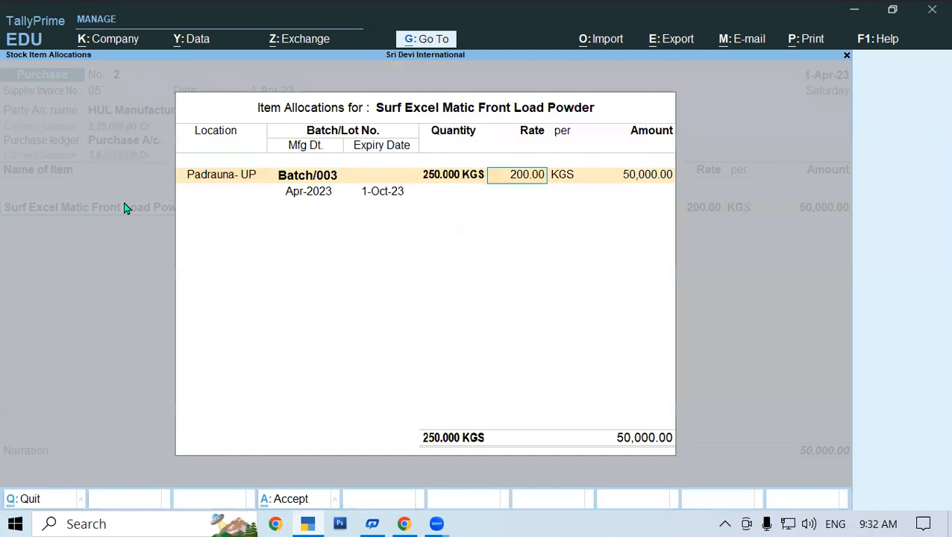
key("Return")
key("BackSpace")
key("Escape")
key("Escape")
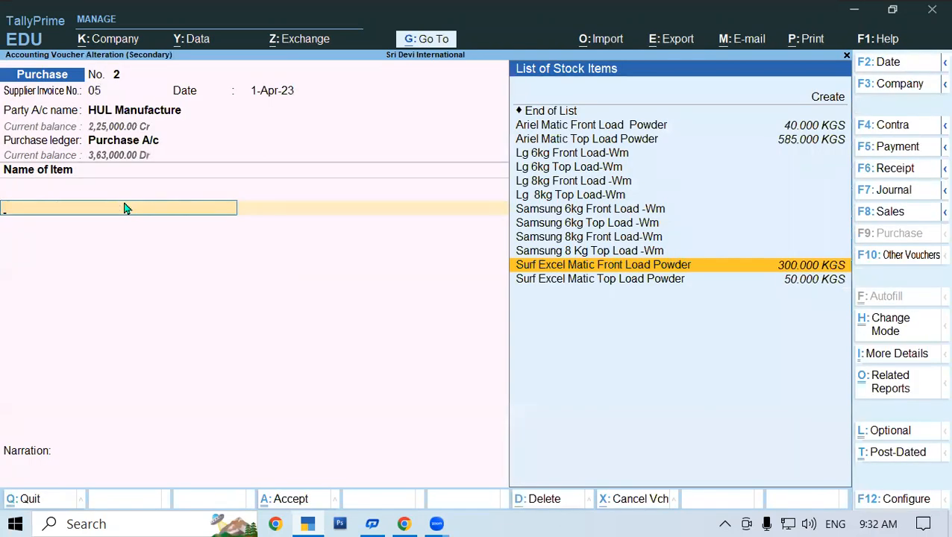
key("Escape")
- Reopen HUL Manufacture purchase voucher 1 and go through the batch allocations of both Surf Excel Matic powders
left_click(125, 206)
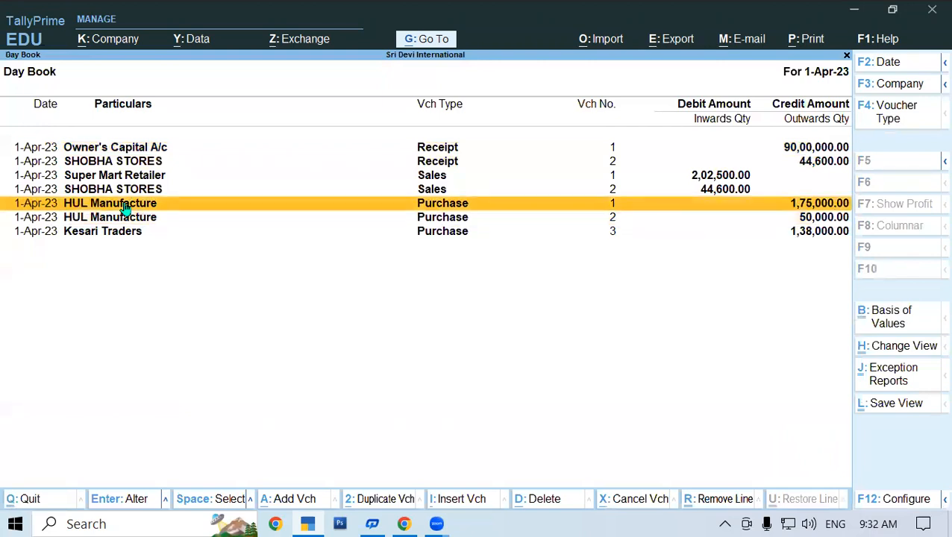
left_click(126, 205)
left_click(133, 206)
left_click(134, 207)
key("Return")
key("Return")
key("Return")
key("Return")
key("Return")
key("Return")
key("Return")
key("Return")
key("Return")
key("Return")
key("Return")
key("Return")
key("Return")
key("Return")
key("Return")
key("Return")
key("Return")
key("Return")
key("Return")
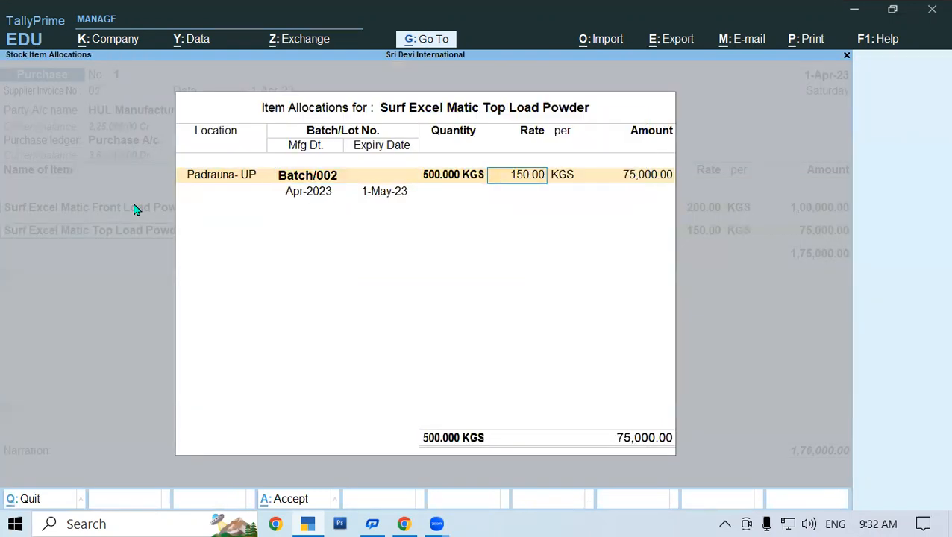
key("Return")
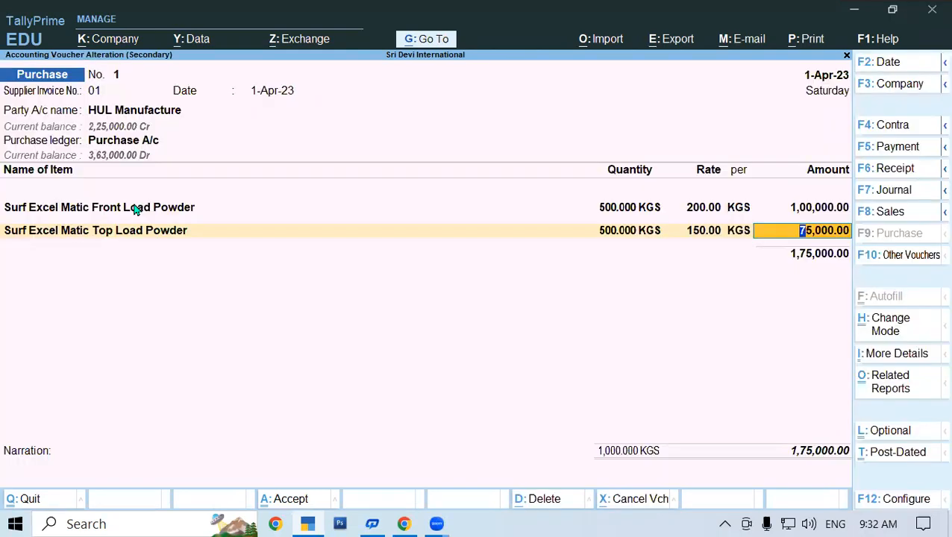
key("Return")
key("Return")
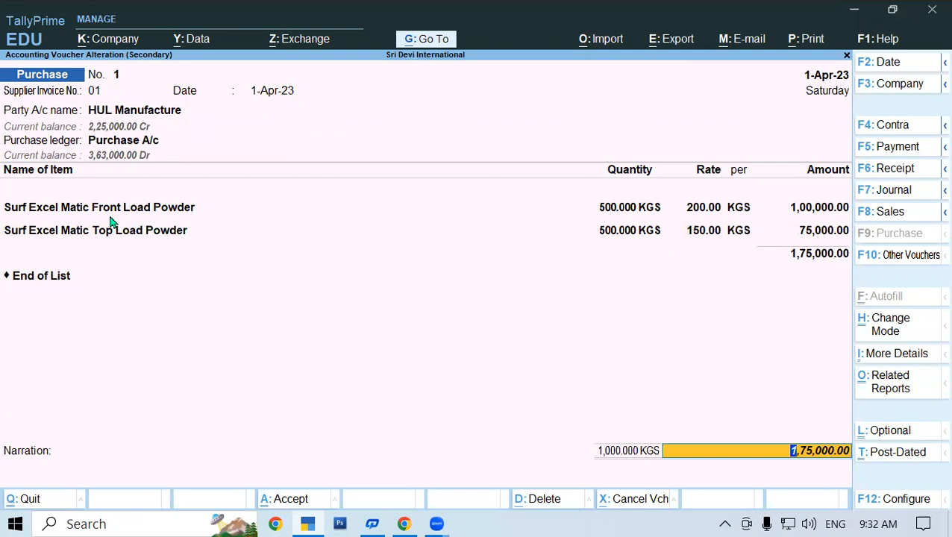
- Examine the batch, manufacturing date and expiry date allocated to Surf Excel Matic Front Load Powder in purchase voucher 1
left_click(110, 214)
key("Return")
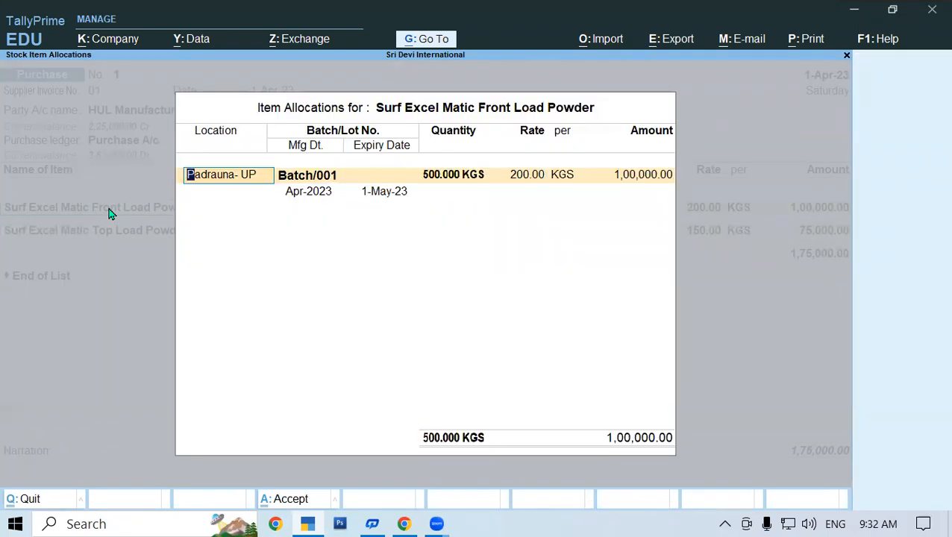
key("Return")
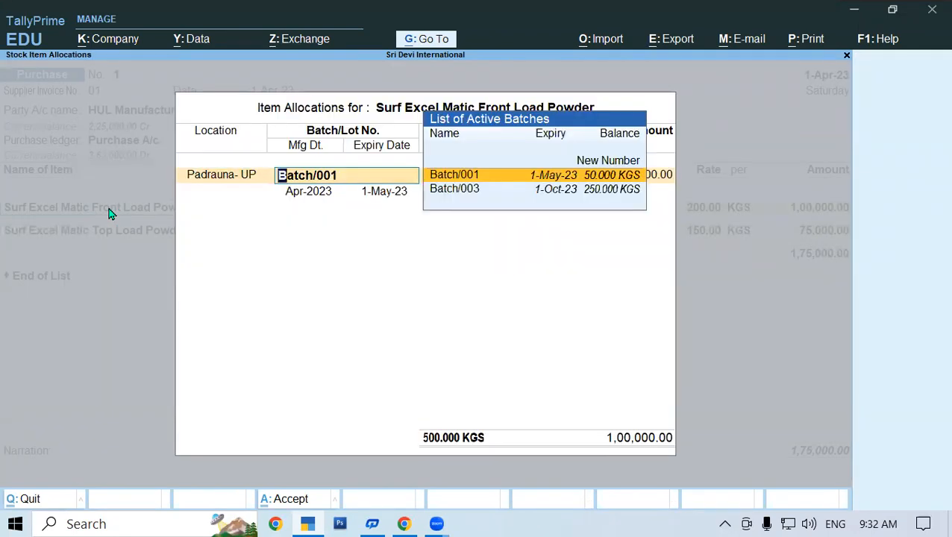
key("Return")
key("Return")
key("Return")
key("Return")
key("Return")
key("Return")
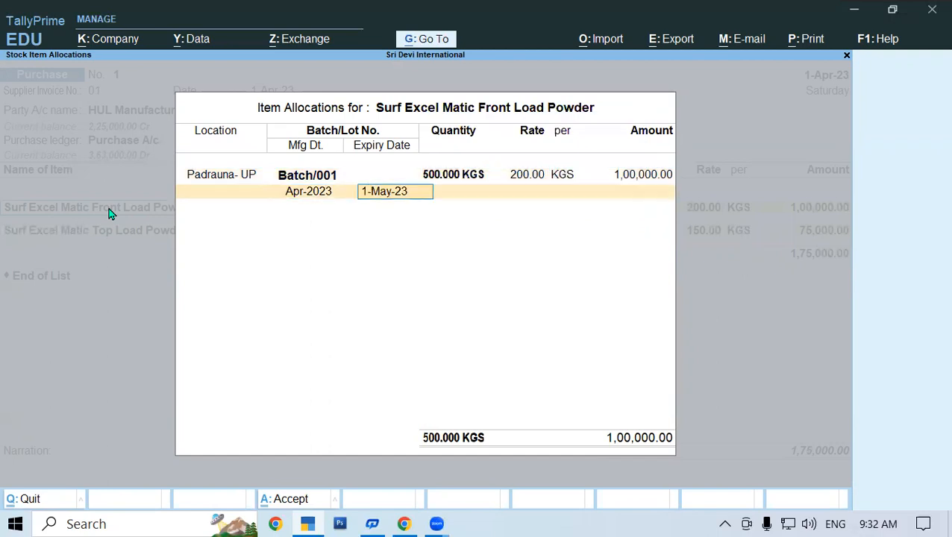
key("Return")
key("Return")
key("Return")
key("Return")
key("Return")
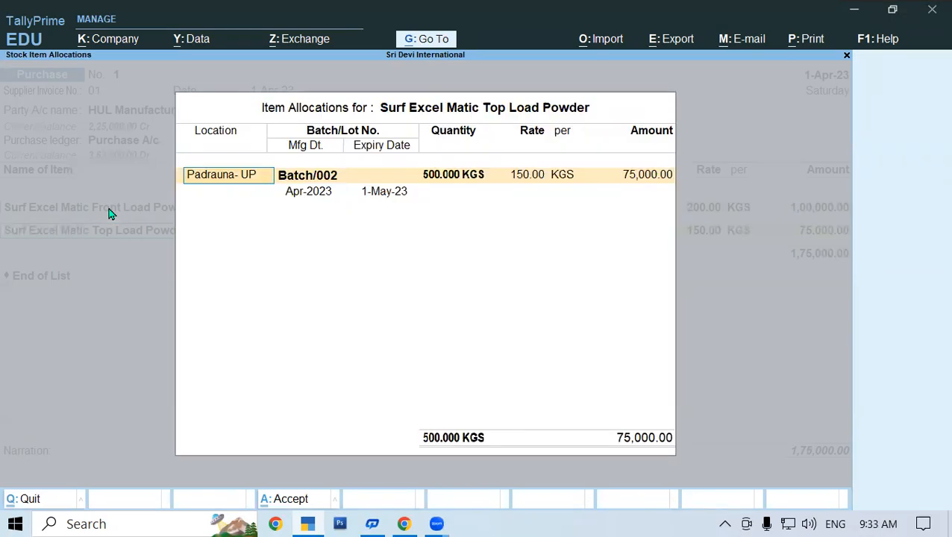
- Examine the batch dates allocated to Surf Excel Matic Top Load Powder, and accept purchase voucher 1
key("Return")
key("Return")
key("Return")
key("Return")
key("Return")
key("Return")
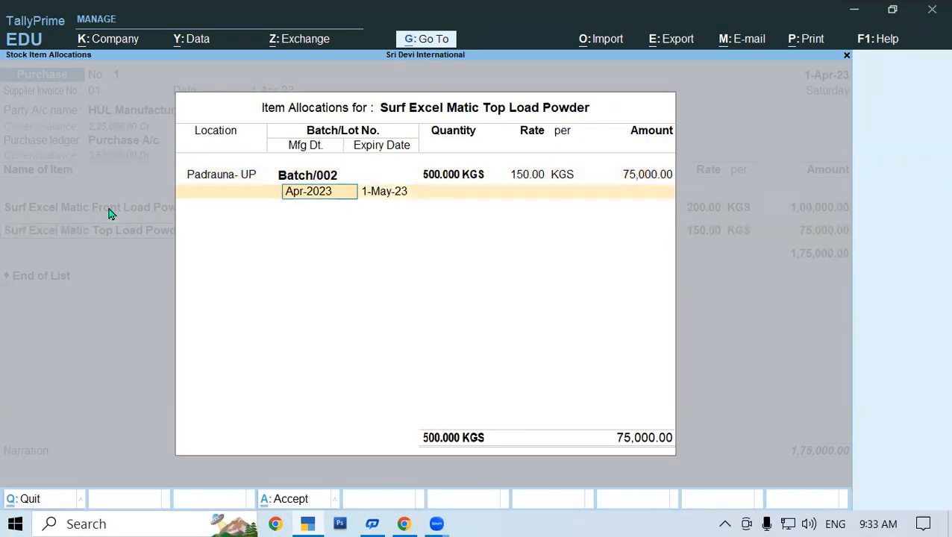
key("Return")
key("Return")
key("Return")
key("Return")
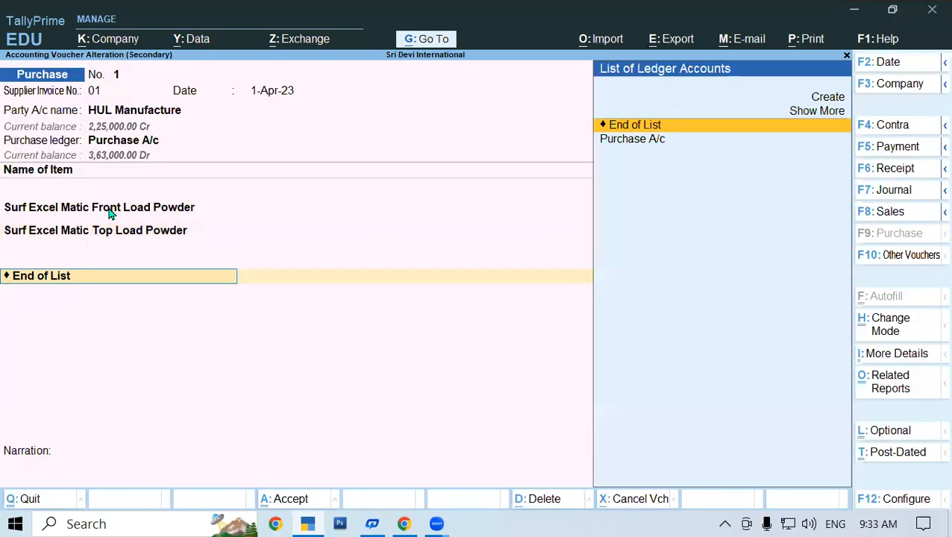
key("Return")
key("Return")
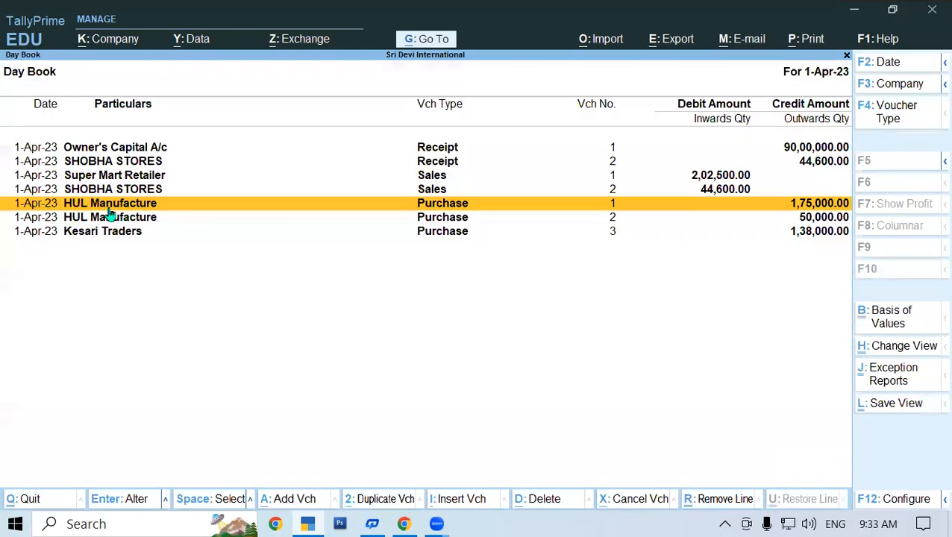
- Check the batch and expiry date of the Front Load Powder in purchase voucher 2, and return to the Gateway of Tally
left_click(109, 216)
left_click(109, 216)
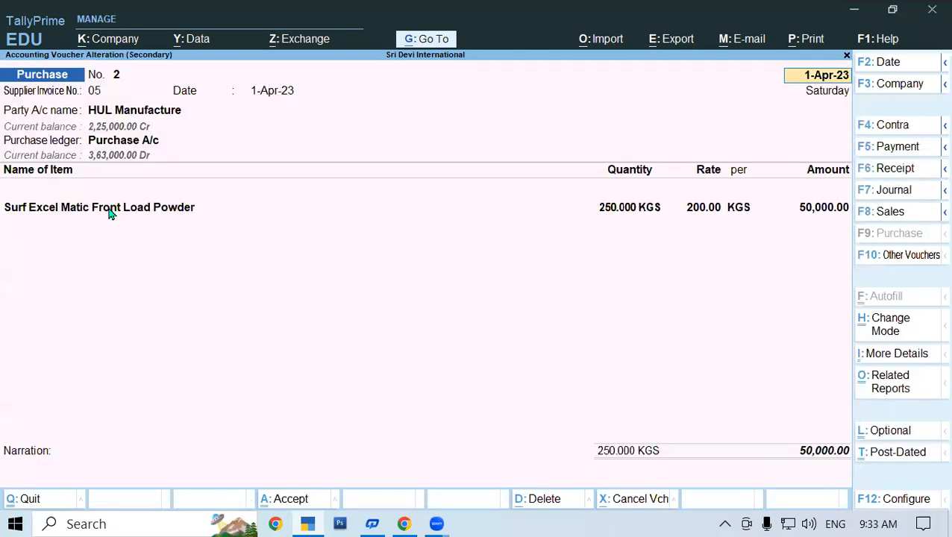
key("Return")
key("Return")
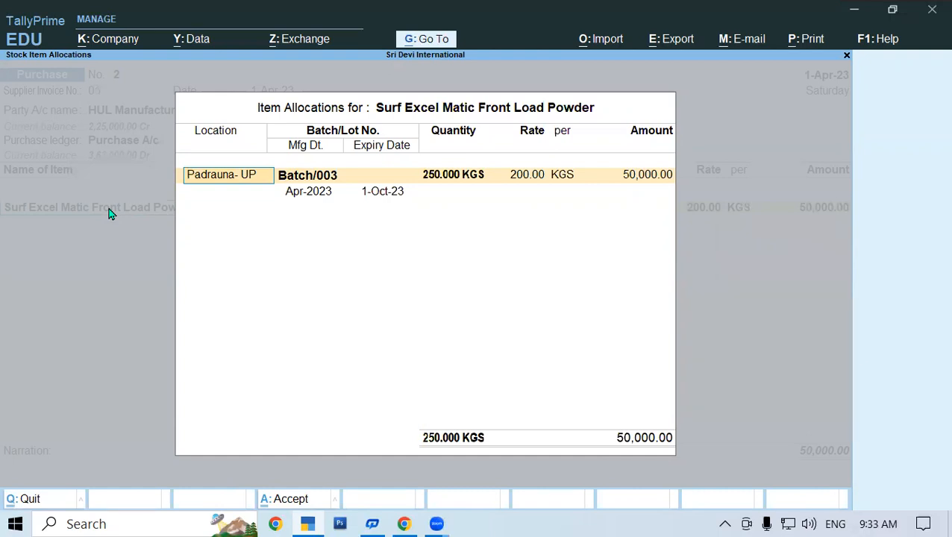
key("Escape")
key("Escape")
key("Escape")
key("Escape")
key("Return")
key("Escape")
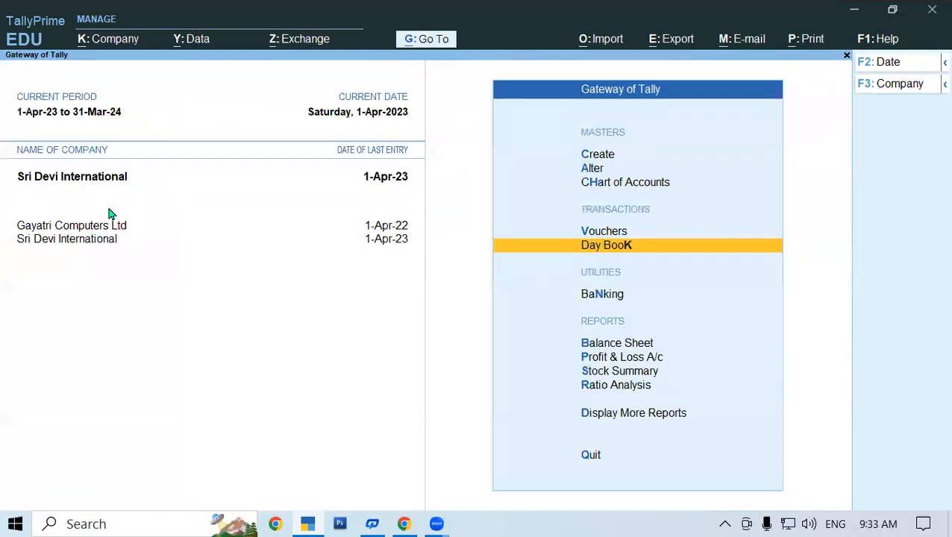
- Start a new purchase voucher and set its voucher date to 1-May-23
key("Up")
key("Return")
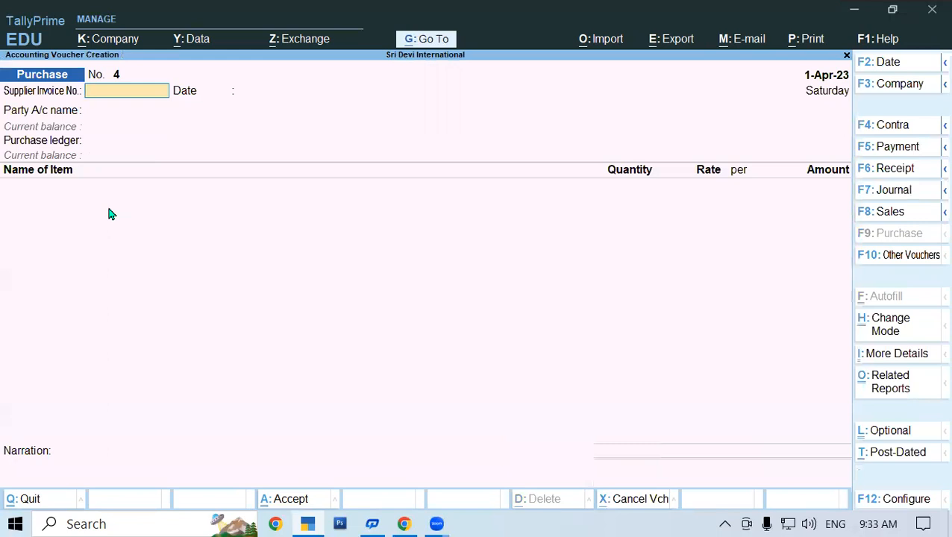
left_click(824, 83)
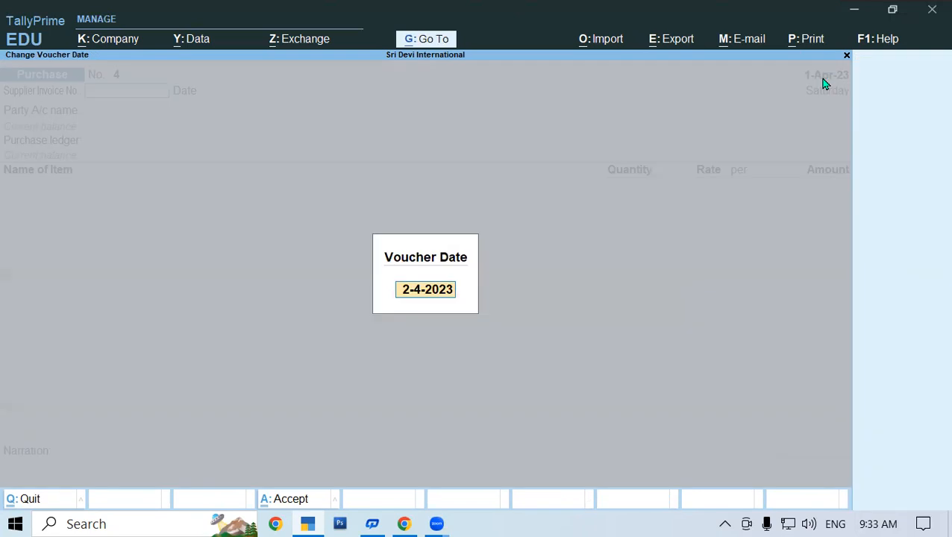
type("1-5-0")
key("BackSpace")
type("23")
key("Return")
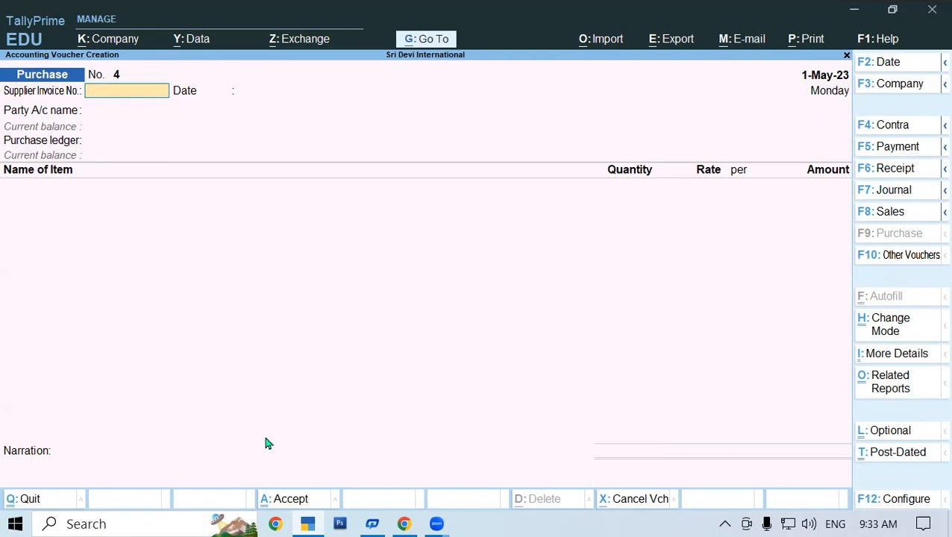
- Consult the Illustration 4 transaction table in Chrome, and enter supplier invoice number 001 dated 1-May-23 in the TallyPrime purchase voucher
left_click(404, 524)
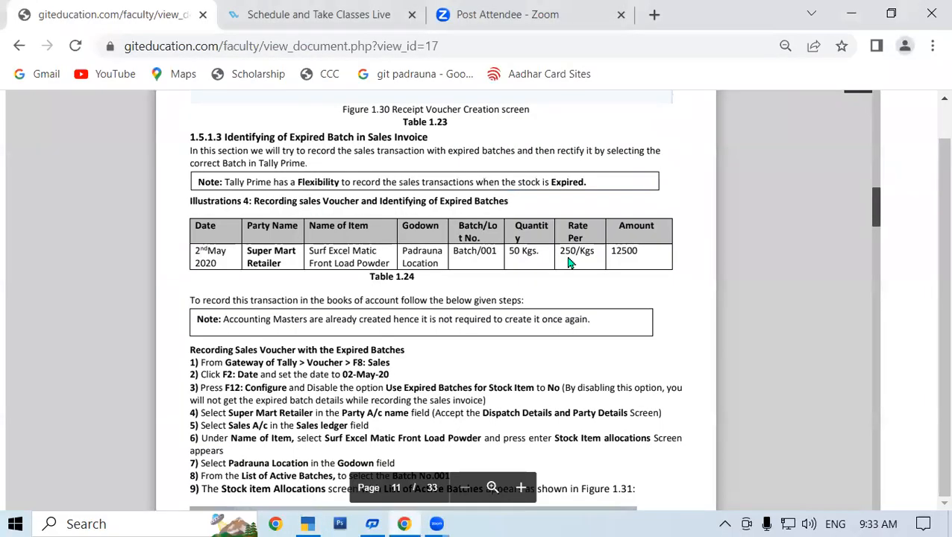
left_click(310, 524)
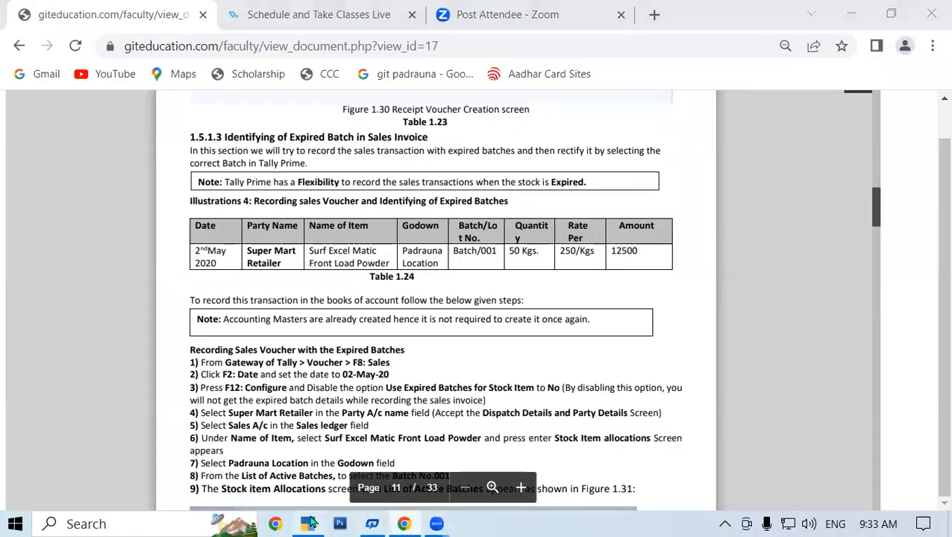
type("001")
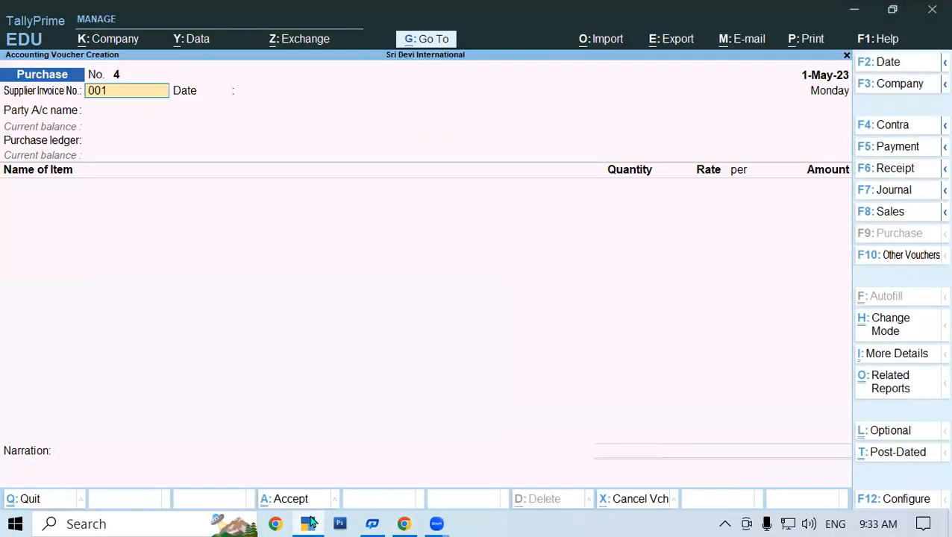
key("Return")
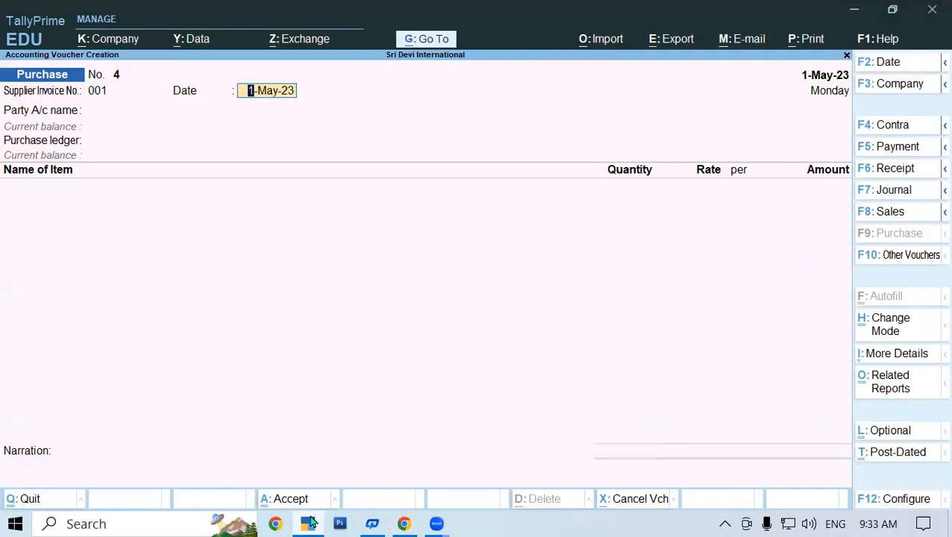
key("Return")
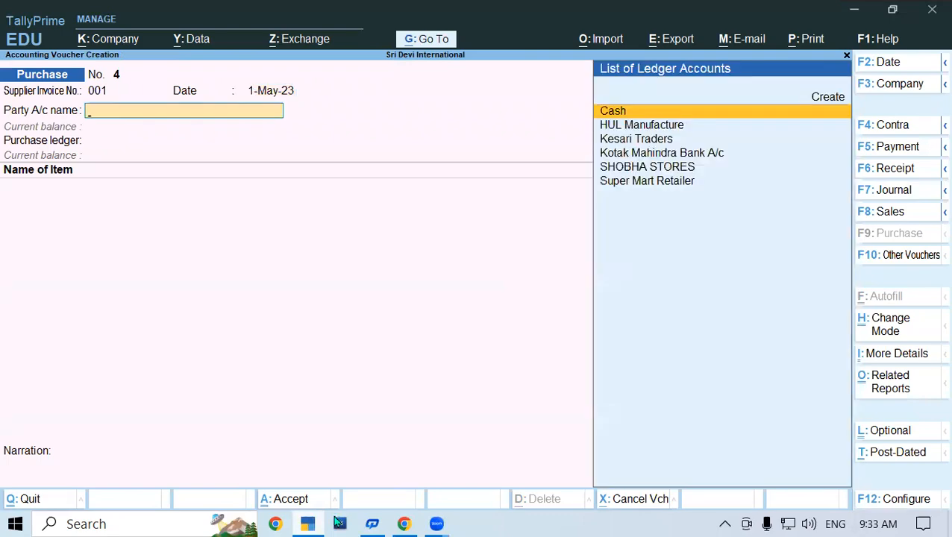
left_click(306, 523)
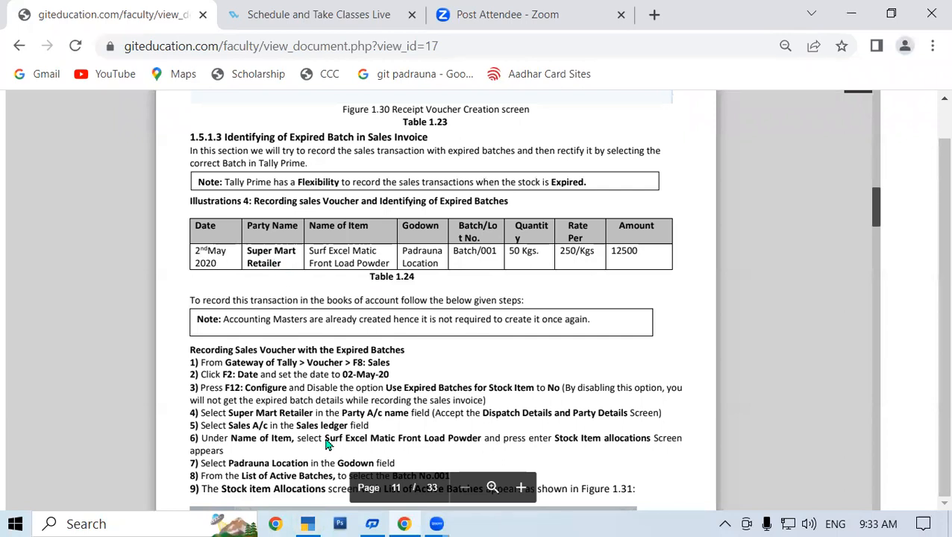
- Return to TallyPrime and select Super Mart Retailer as the party and Purchase A/c as the purchase ledger in the voucher
left_click(303, 522)
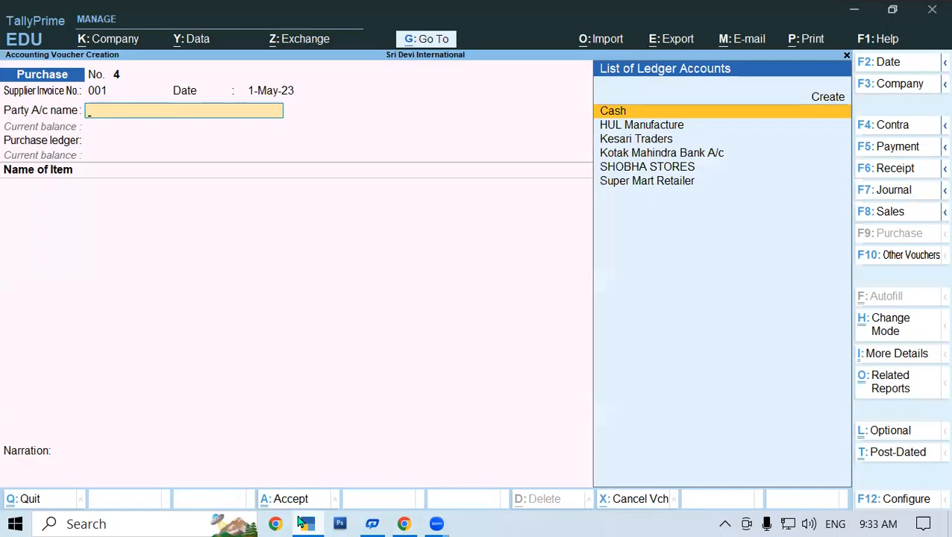
type("Sup")
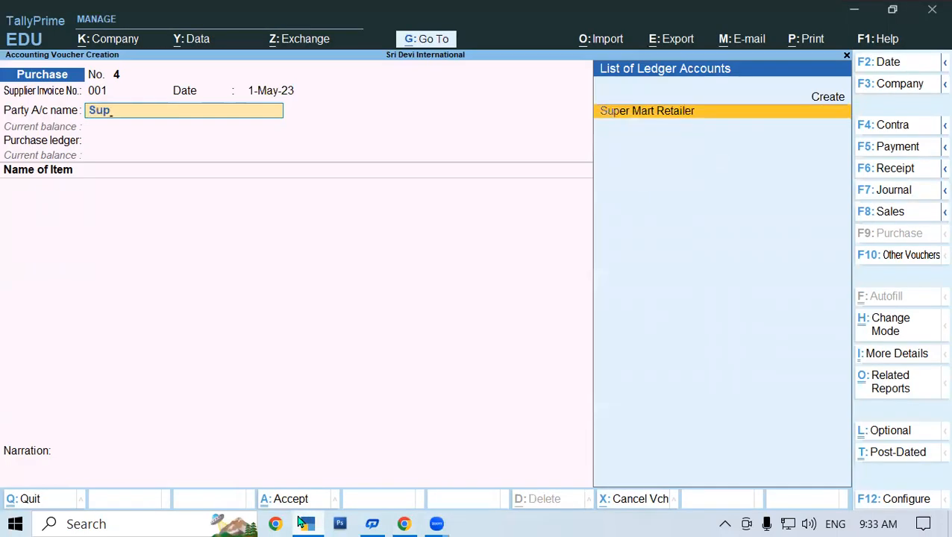
key("Return")
key("ctrl+a")
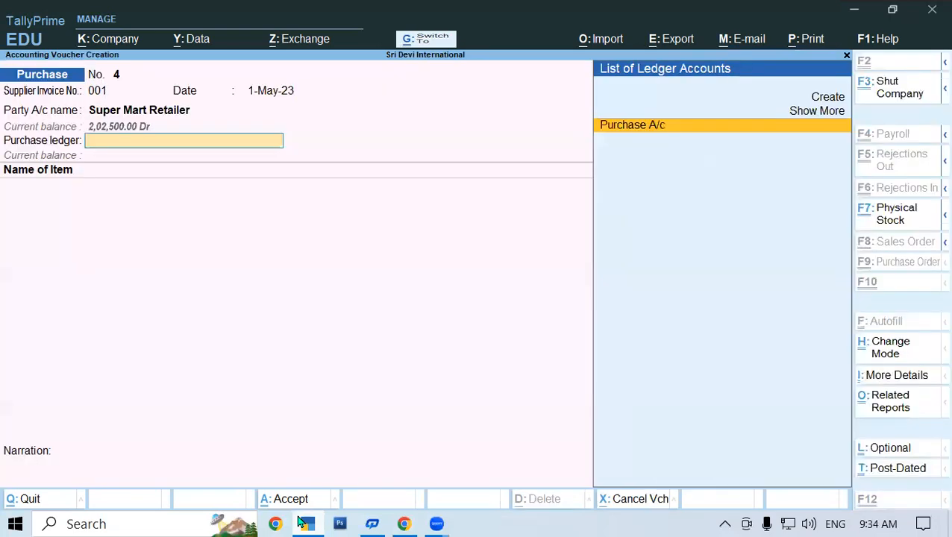
key("Return")
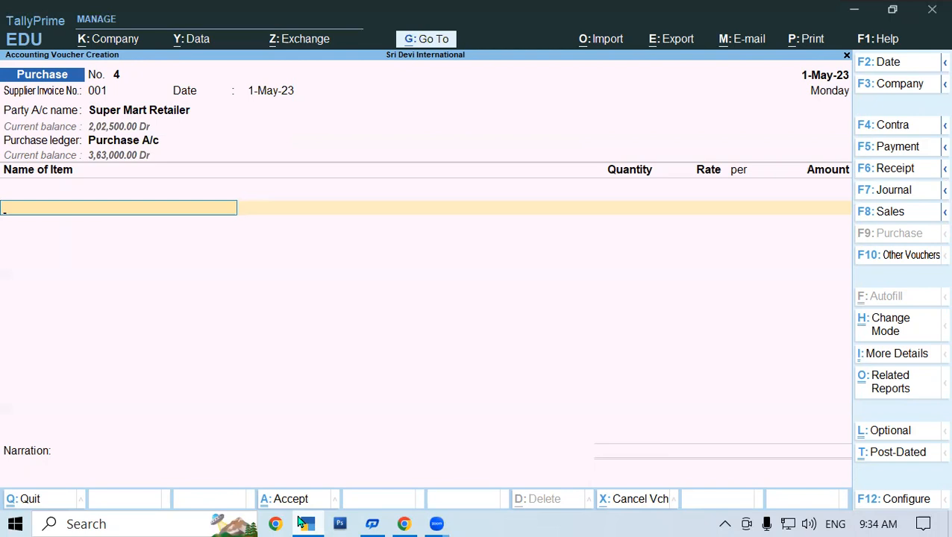
- Convert the voucher to a sales voucher, check Illustration 4 in Chrome, and set the sales ledger to Sales A/c in TallyPrime
key("F8")
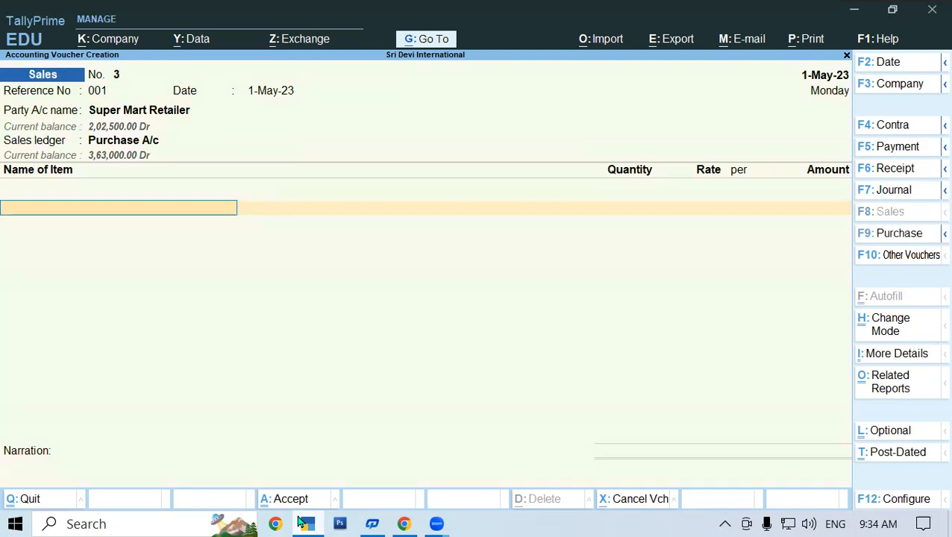
left_click(304, 520)
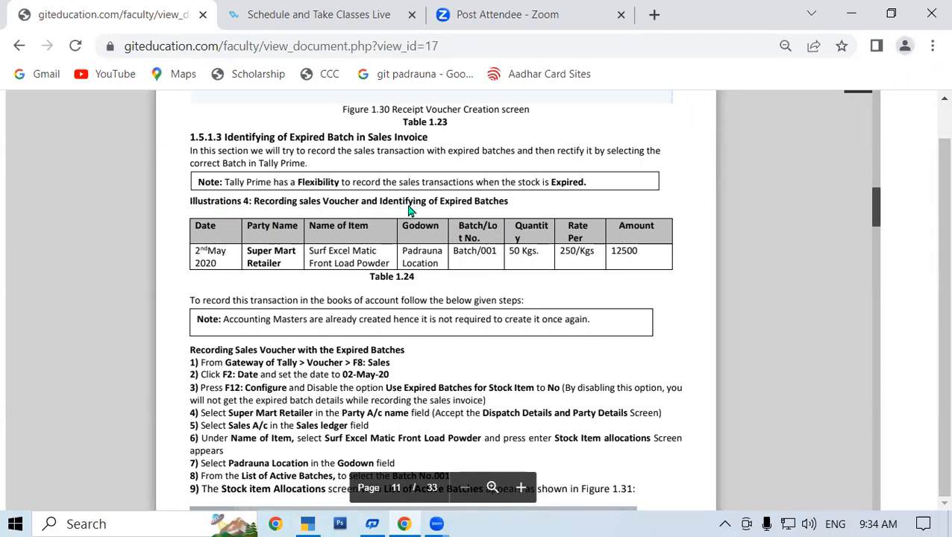
left_click(307, 524)
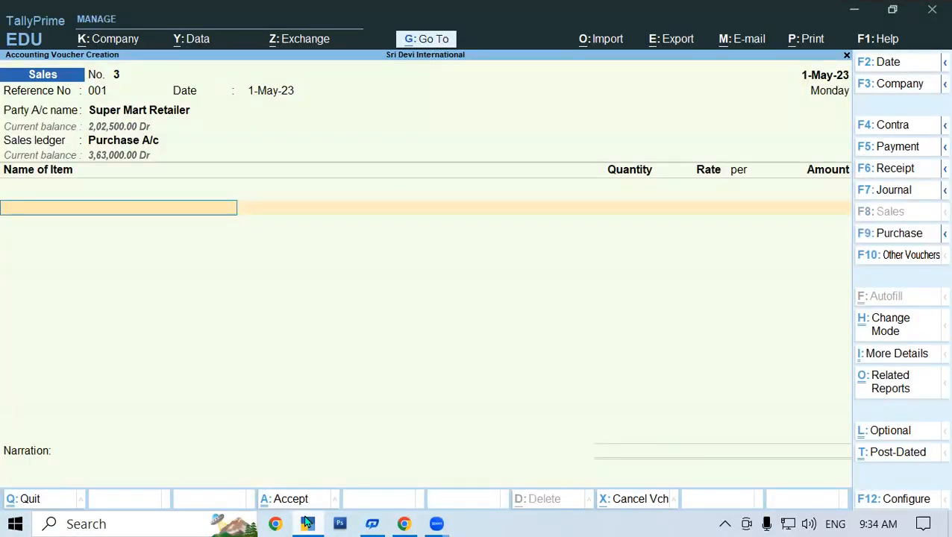
left_click(132, 141)
key("Return")
- Check the active batches of Surf Excel Matic Front Load Powder at Padrauna-UP for a 1-May-23 sale, and quit the item allocation
type("Su")
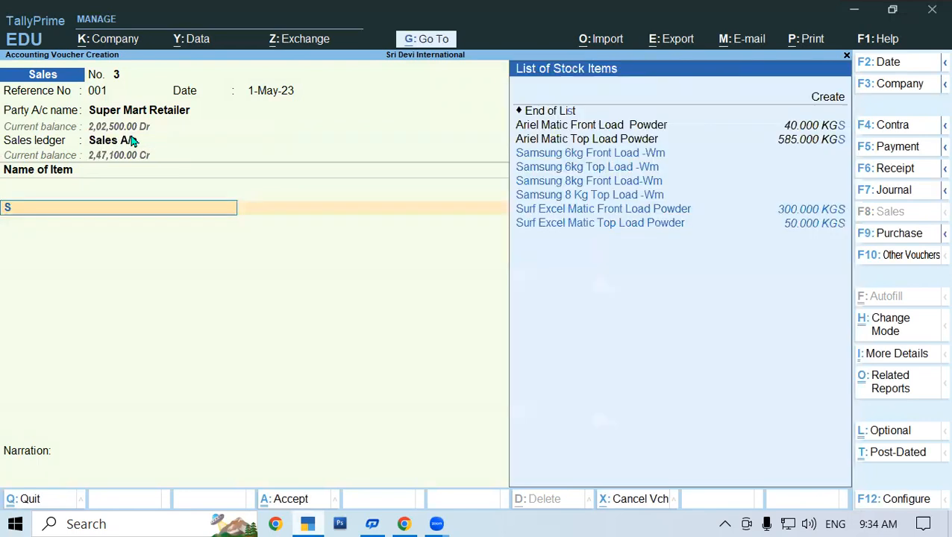
left_click(313, 523)
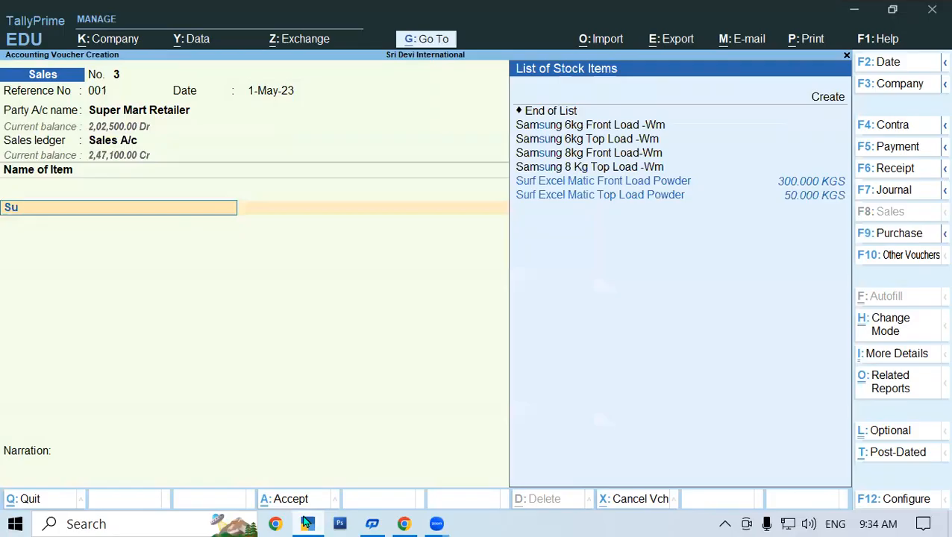
left_click(310, 523)
key("Down")
key("Return")
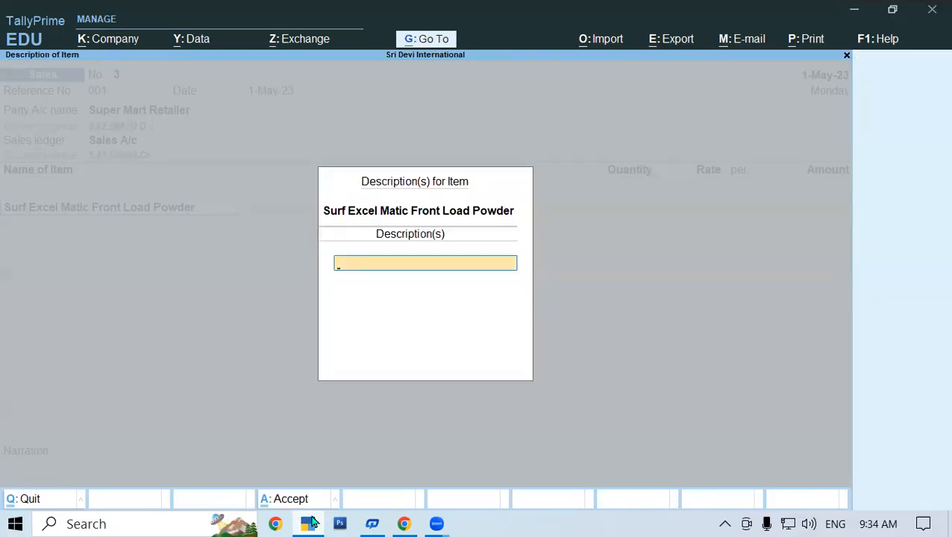
key("Return")
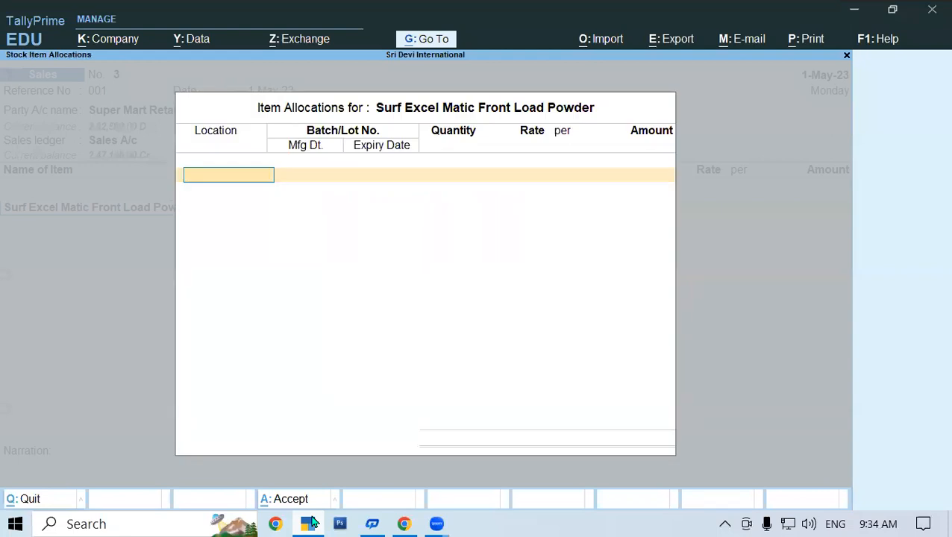
type("P")
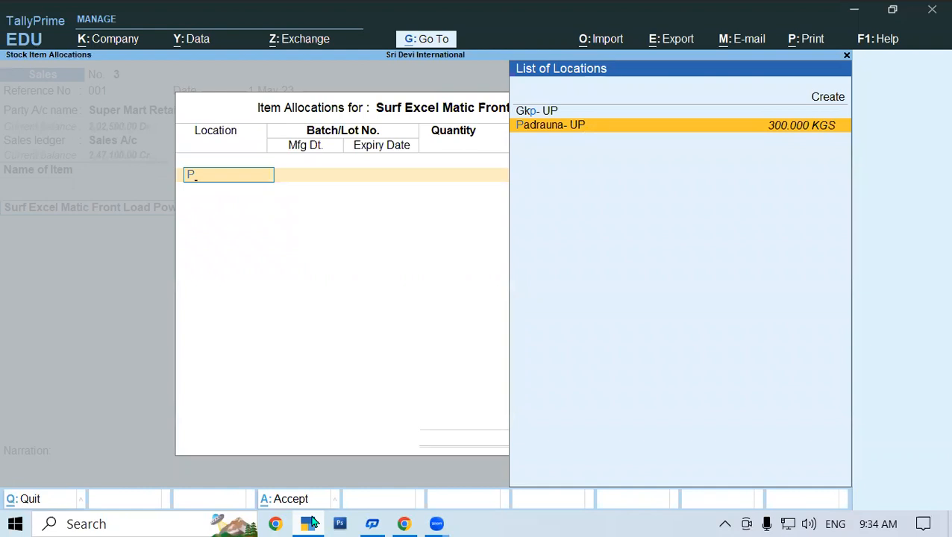
key("Return")
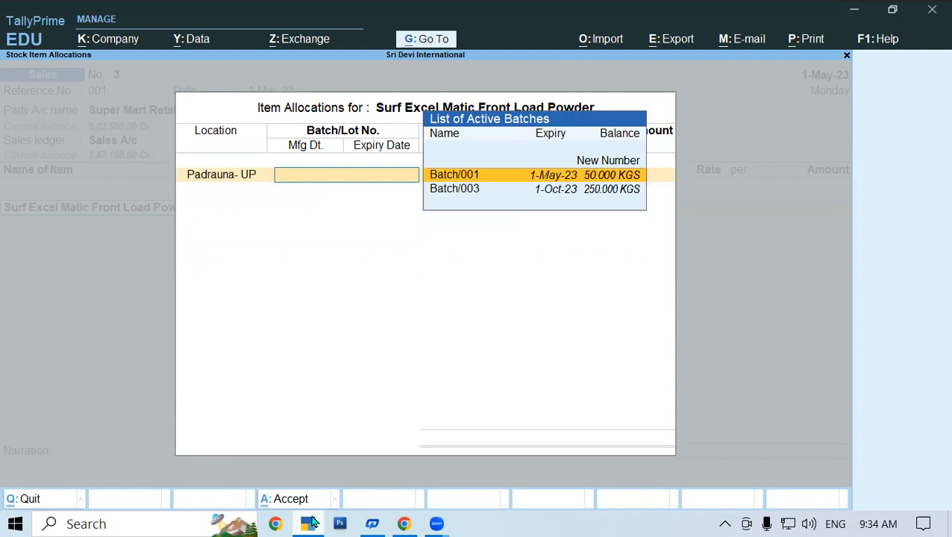
key("Escape")
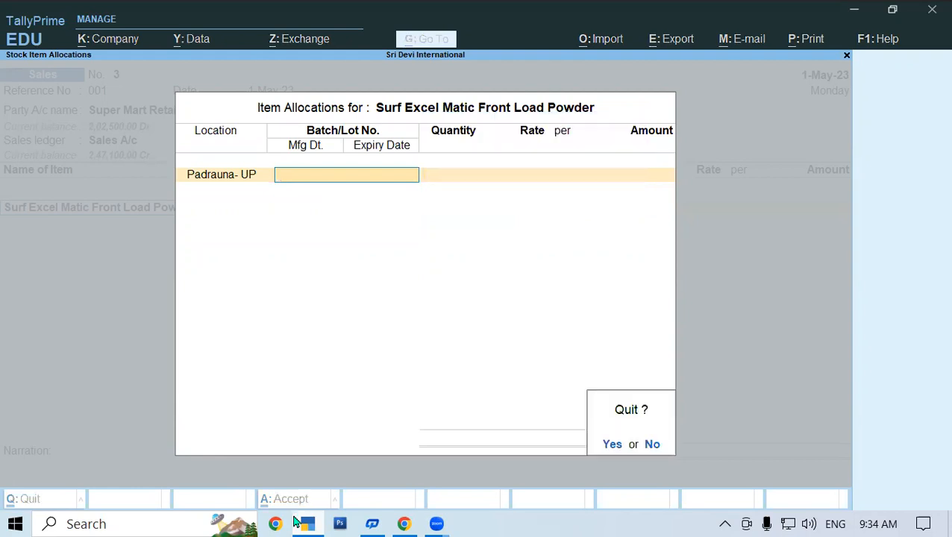
key("y")
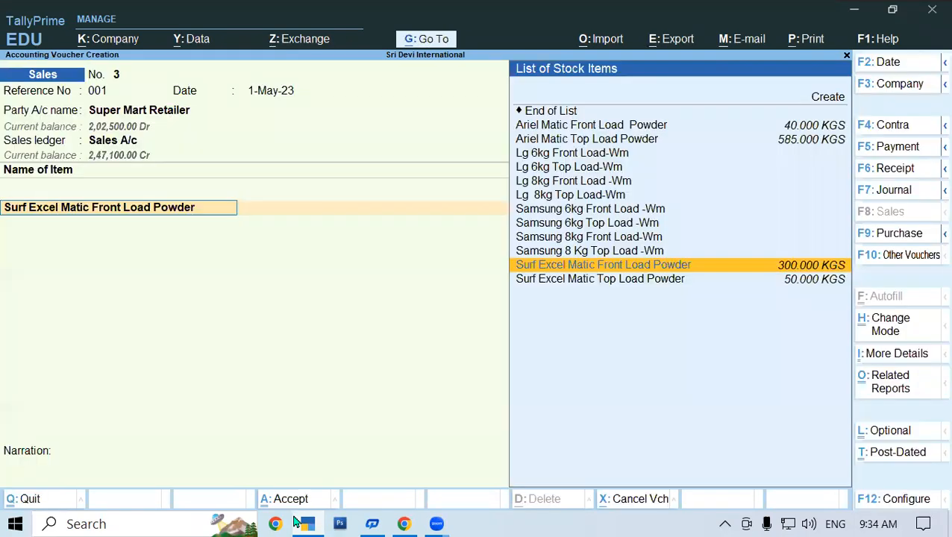
- Try to change the sales voucher's reference date to 2-5-23, and discard the voucher entries
left_click(269, 92)
type("1")
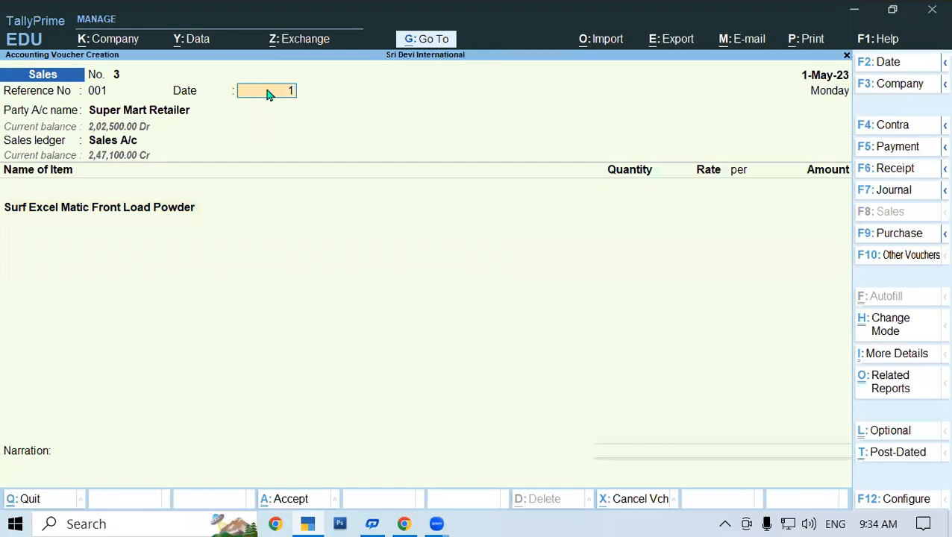
key("BackSpace")
type("2-5-23")
key("Return")
key("BackSpace")
key("Escape")
key("Return")
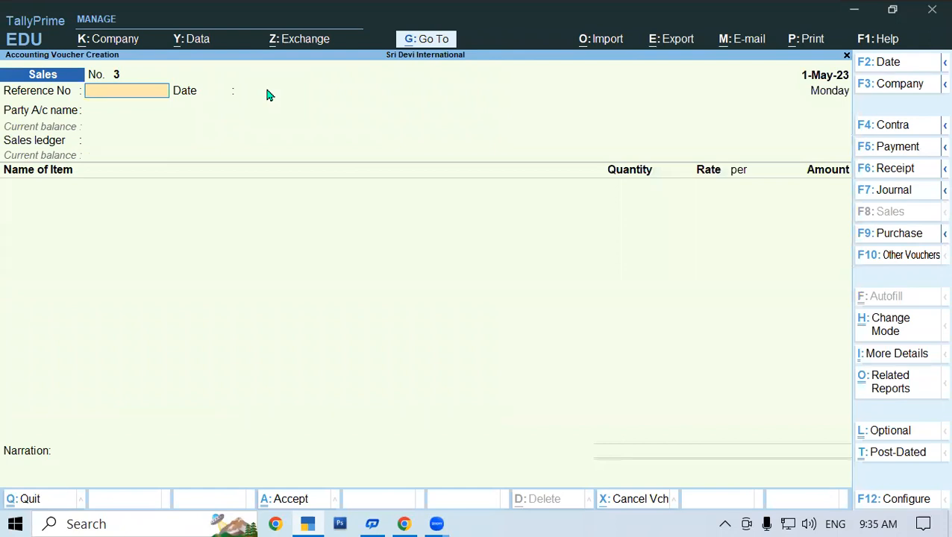
- Enter reference number 011 dated 1-May-23 in the sales voucher, with Super Mart Retailer as party and Sales A/c as sales ledger
type("011")
key("Return")
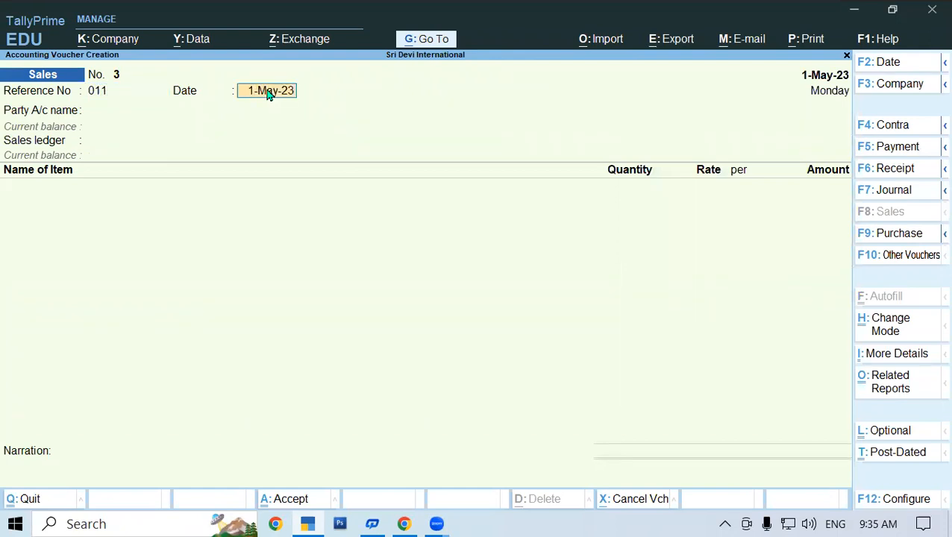
key("Return")
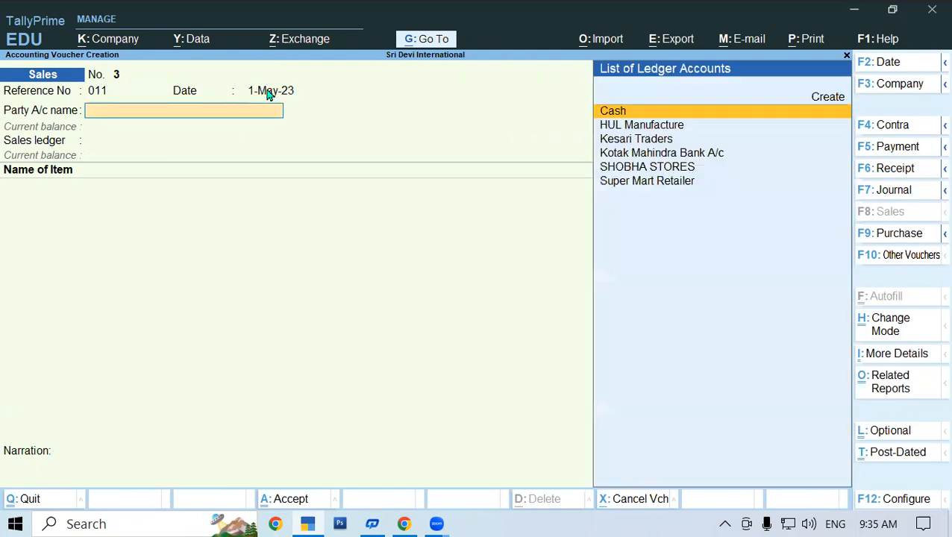
key("Down")
key("Down")
key("Down")
key("Down")
key("Down")
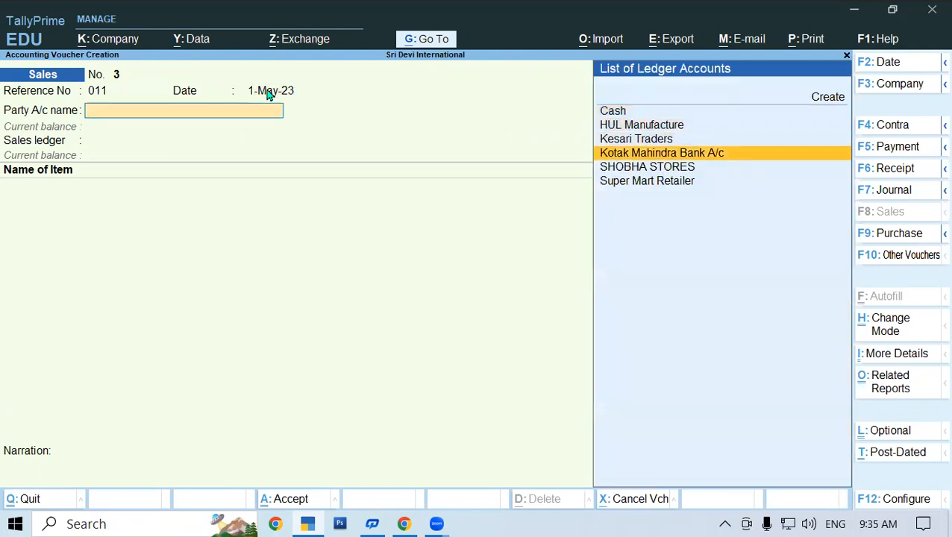
key("Return")
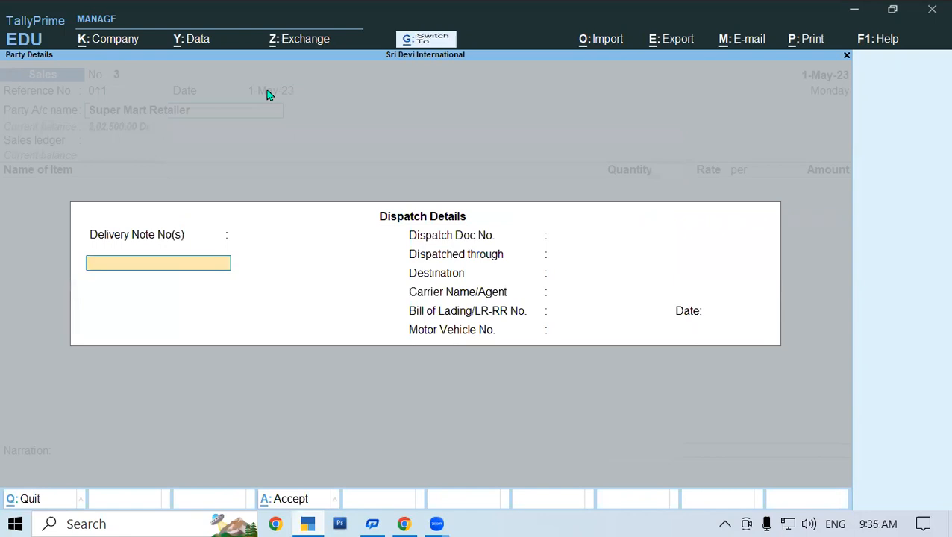
key("ctrl+a")
key("ctrl+a")
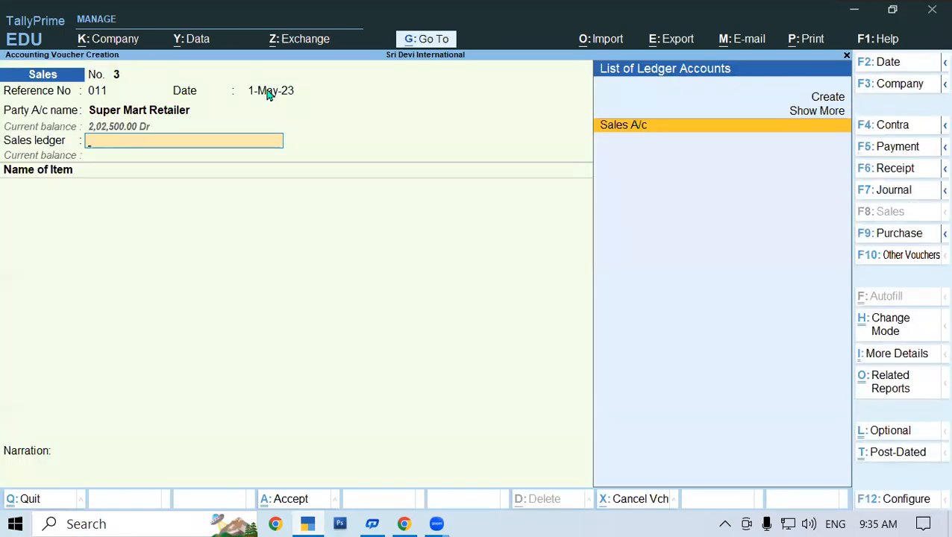
key("Return")
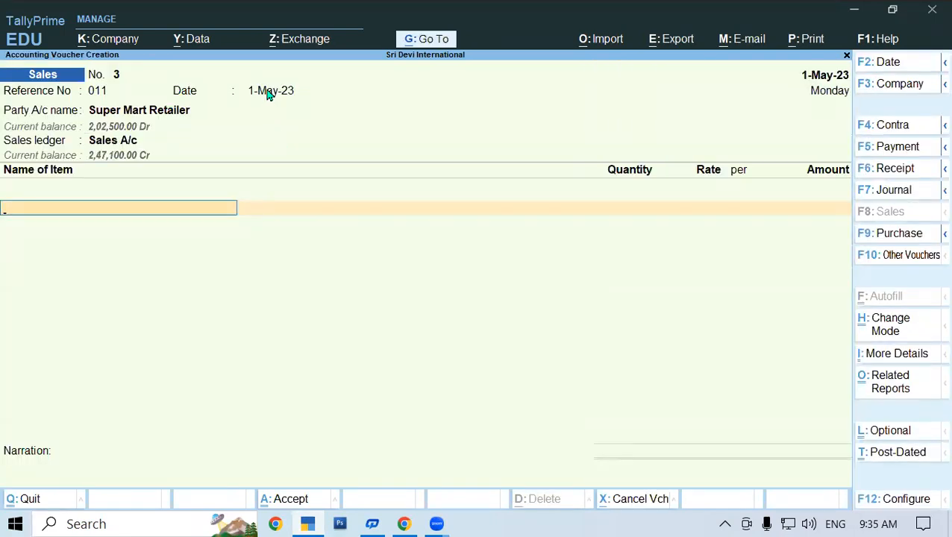
- Set both the sales voucher date and the reference date to 2-May-23, keeping the party, dispatch and ledger details
key("F2")
key("Return")
left_click(268, 97)
type("2-")
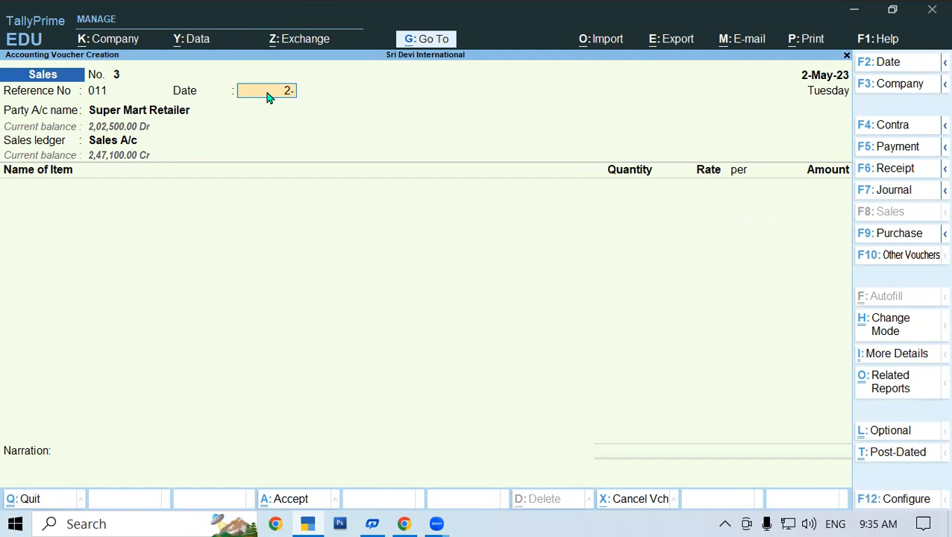
key("Return")
key("Return")
key("Return")
key("Return")
key("Return")
key("Return")
key("Return")
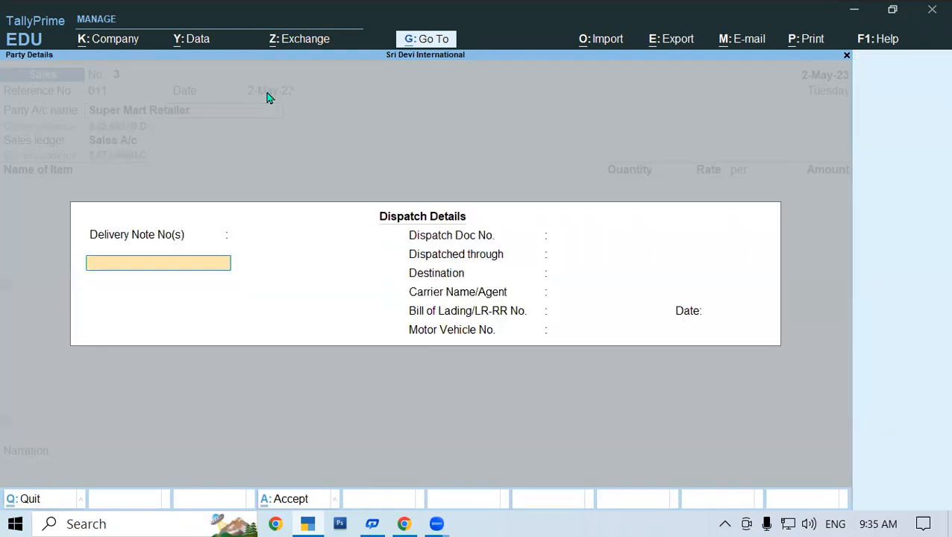
key("Return")
key("Return")
key("Return")
key("Return")
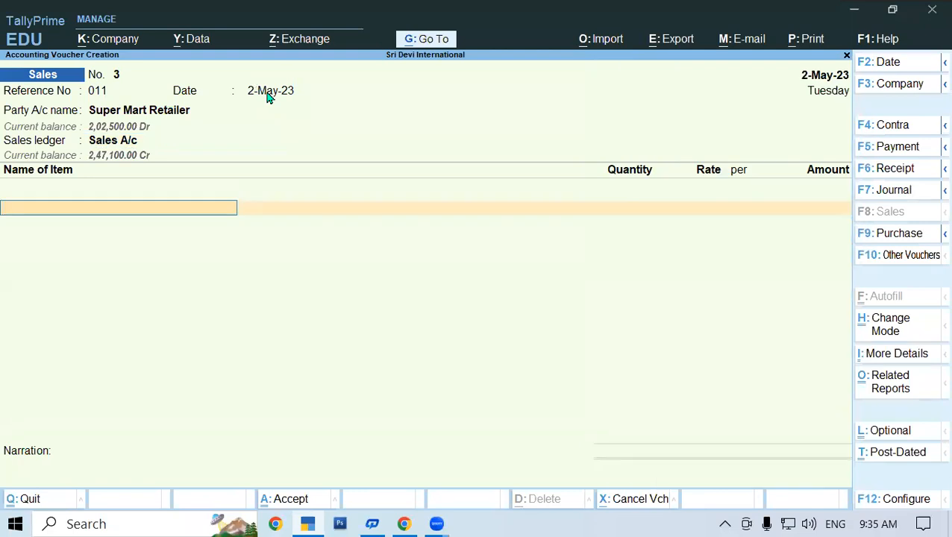
- Check the active batches of Surf Excel Matic Front Load Powder at Padrauna-UP for a 2-May-23 sale, and abandon the voucher
type("Sur")
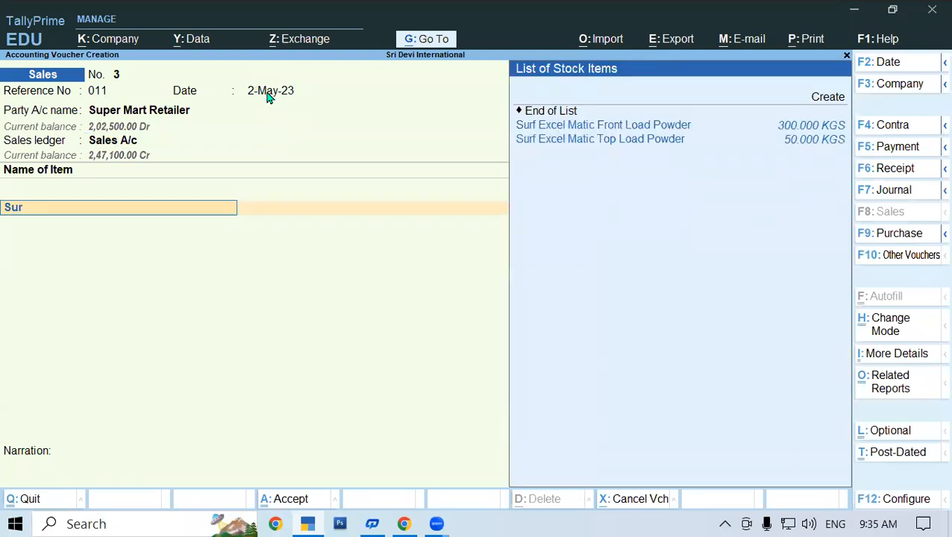
key("Return")
key("Return")
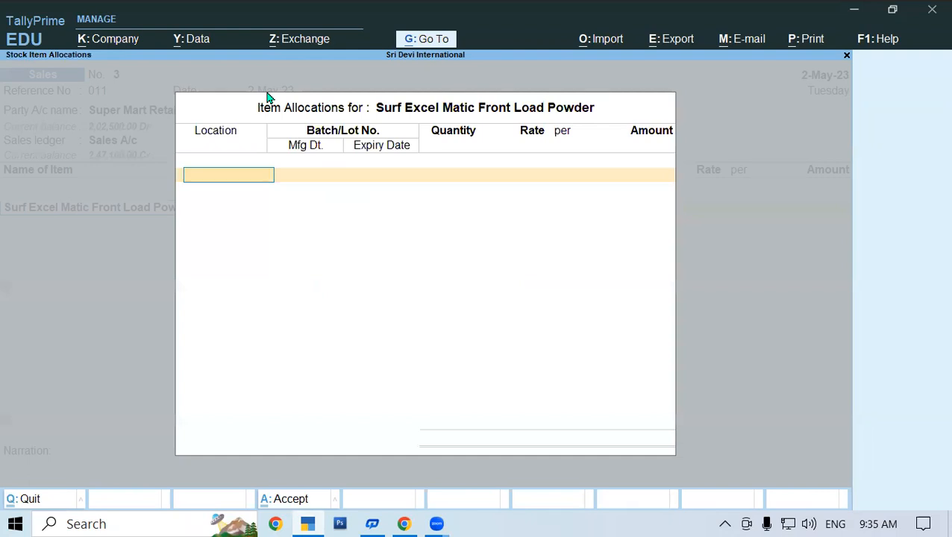
type("P")
key("Return")
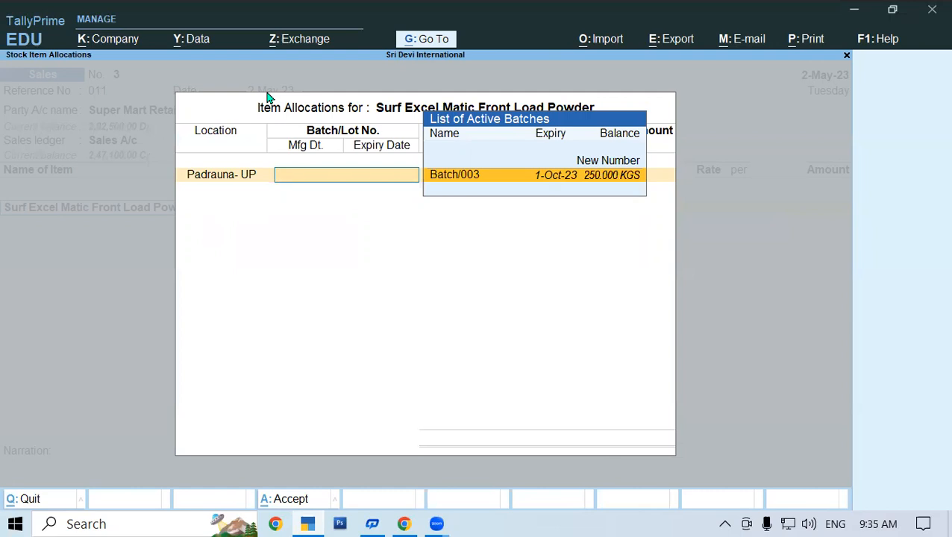
key("Escape")
key("Return")
key("Escape")
key("Escape")
key("Return")
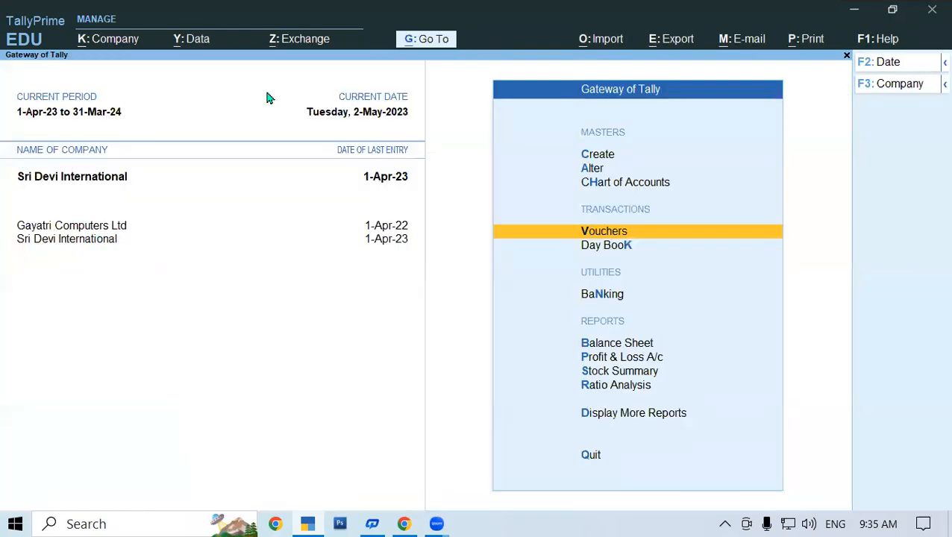
- Open the Day Book and set its period from 1-4-2023 to 31-3-24 to list the recorded vouchers
key("k")
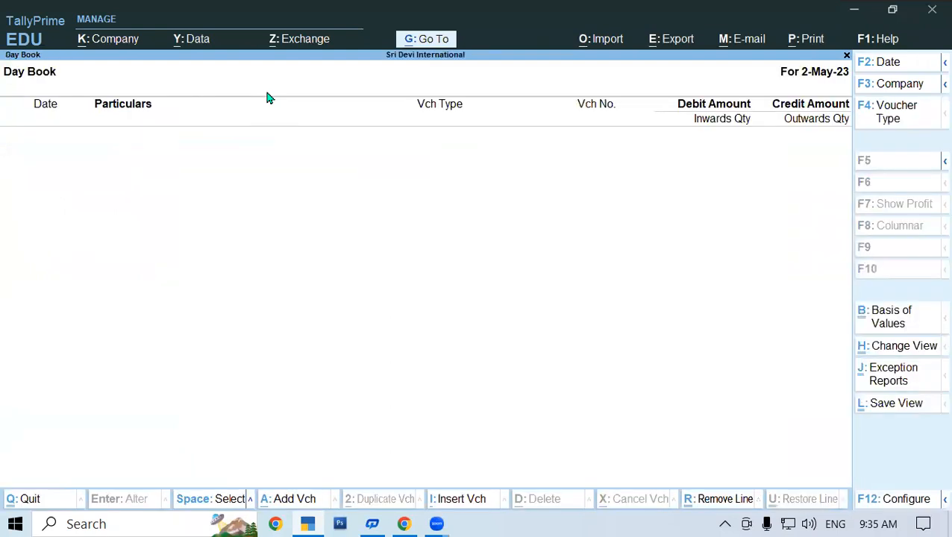
key("F2")
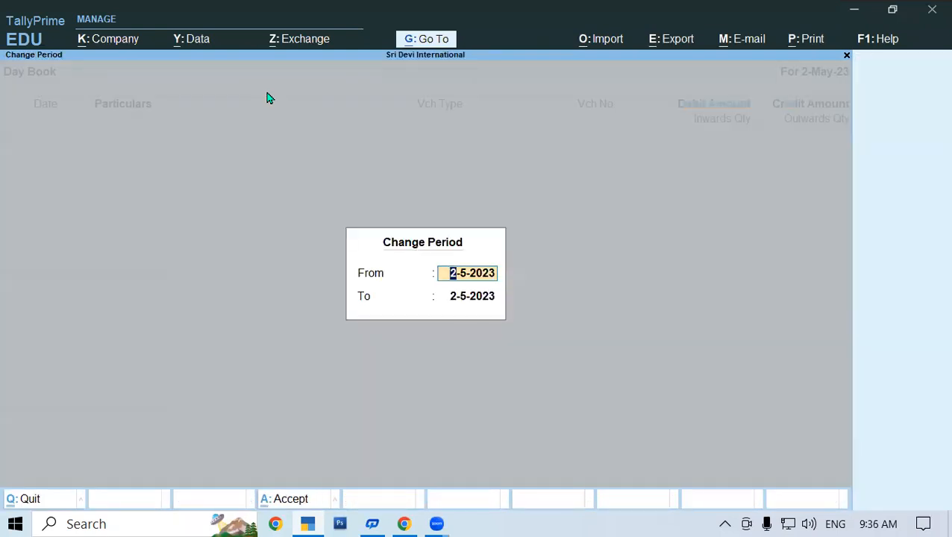
type("1")
type("-")
type("4-2023")
key("Return")
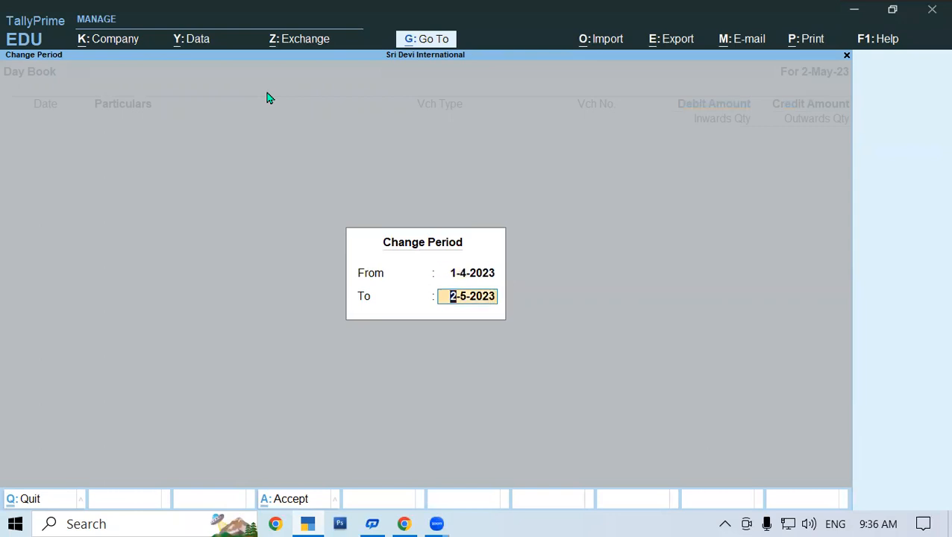
type("31-3-24")
key("Return")
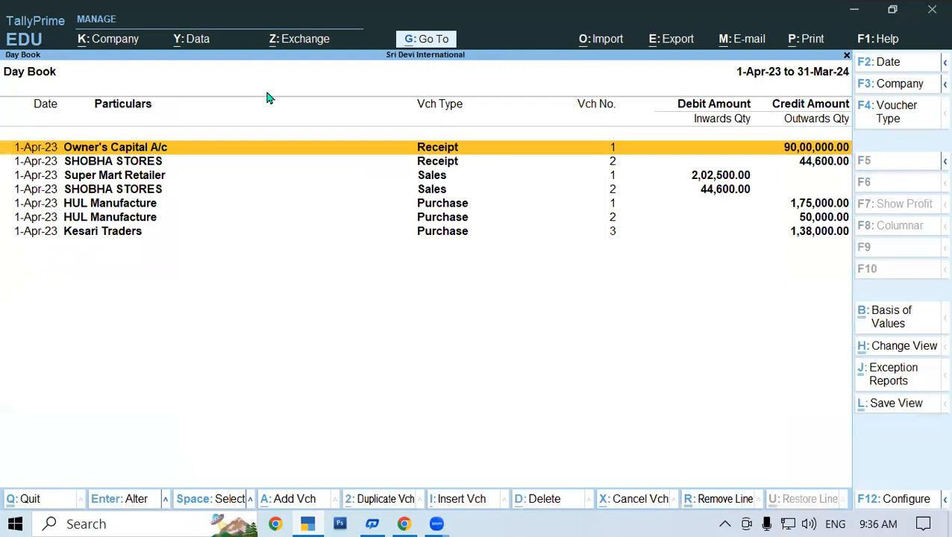
left_click(148, 196)
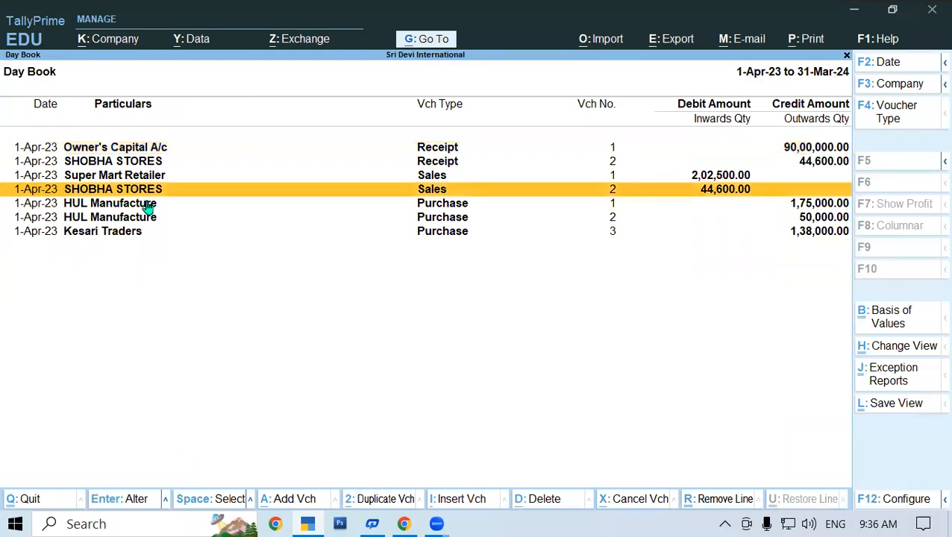
- Open HUL Manufacture's purchase voucher 1 and review the batch and expiry date allocated to Surf Excel Matic Front Load Powder
left_click(148, 205)
left_click(149, 207)
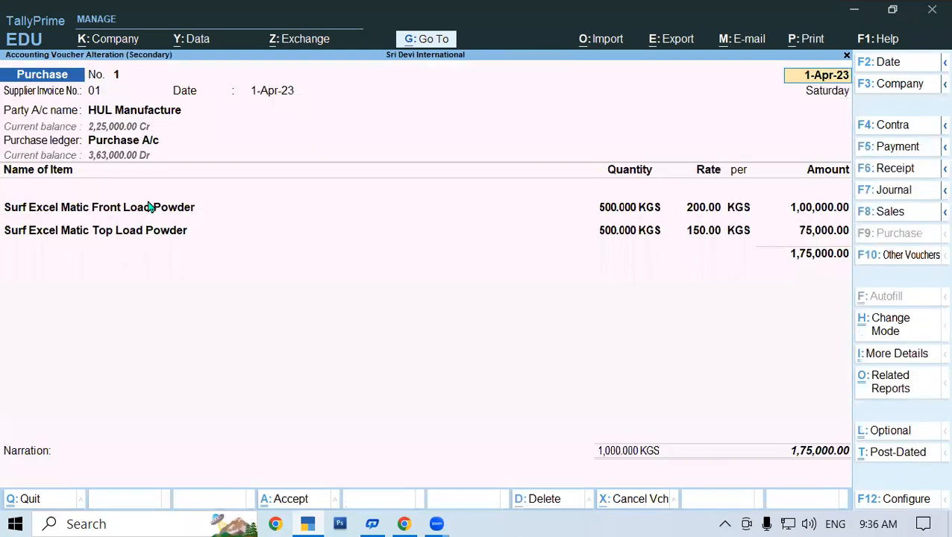
left_click(135, 217)
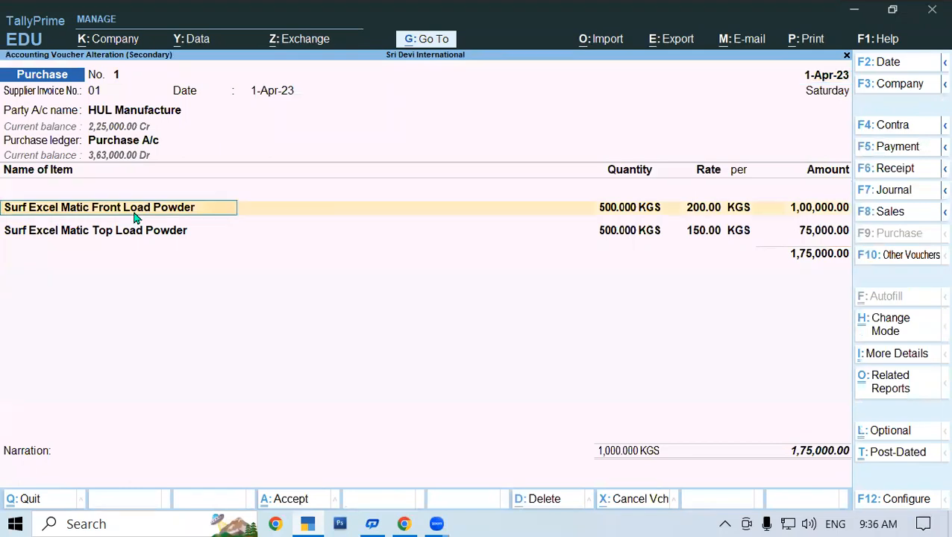
key("Return")
key("Return")
key("Return")
key("Return")
key("Return")
key("Return")
key("Return")
key("Return")
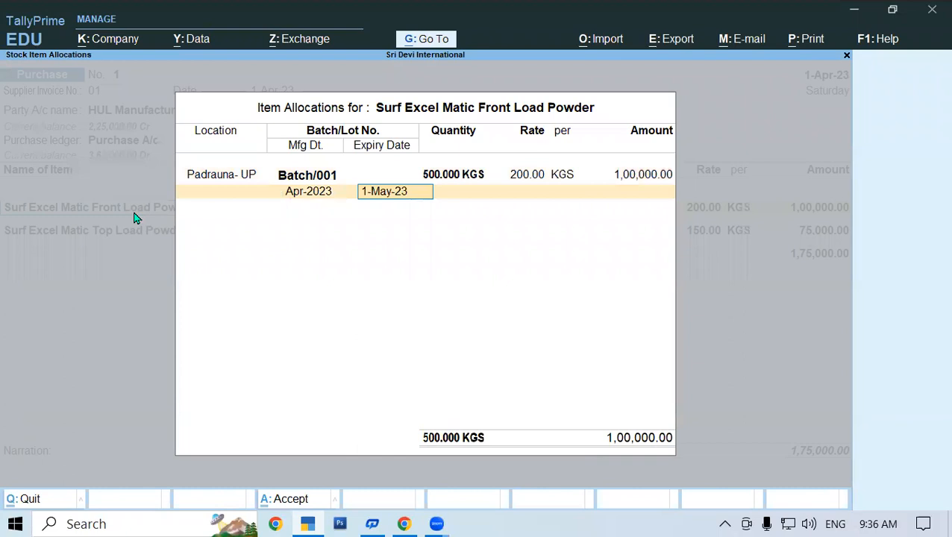
key("Return")
key("Return")
key("Return")
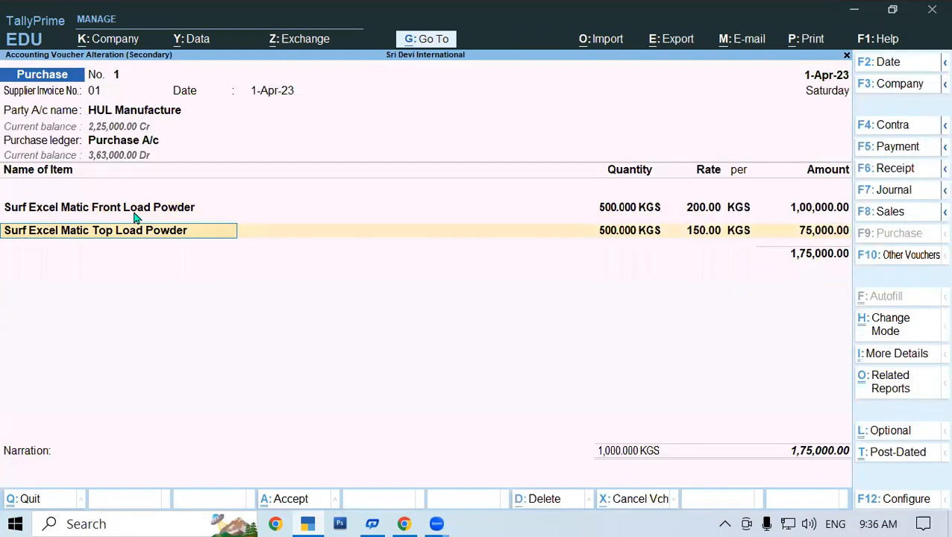
- Review the batch and expiry date allocated to Surf Excel Matic Top Load Powder, and return to the Day Book
key("Return")
key("Return")
key("Return")
key("Return")
key("Return")
key("Return")
key("Return")
key("Return")
key("Return")
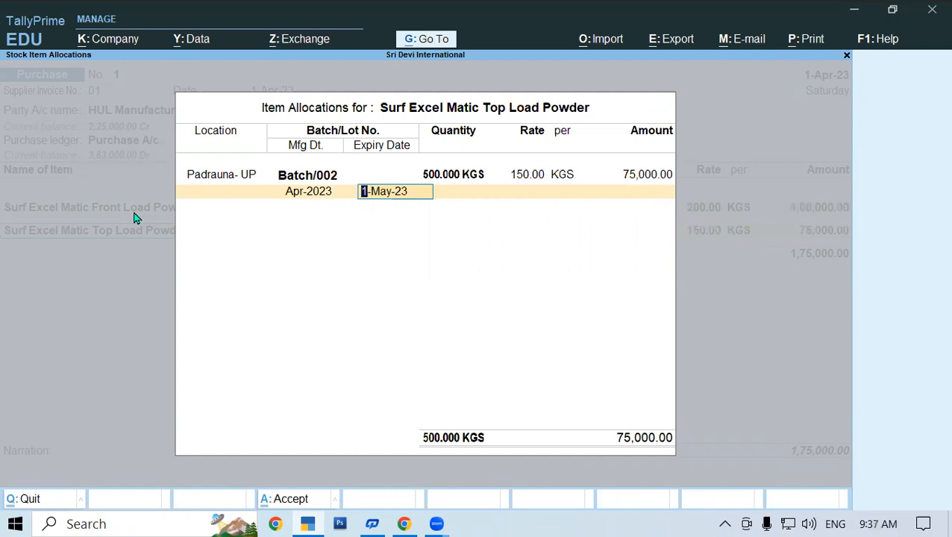
key("Return")
key("Return")
key("Return")
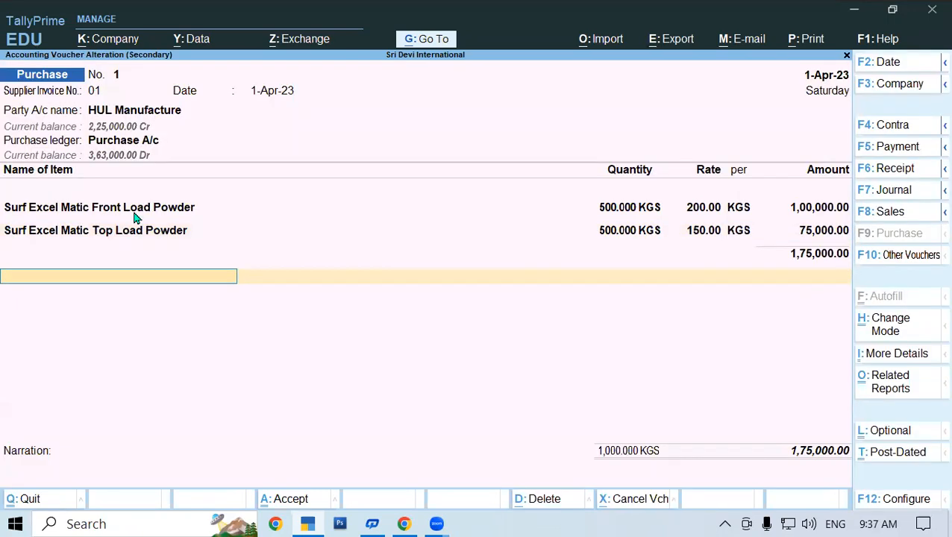
key("Return")
key("Return")
key("Return")
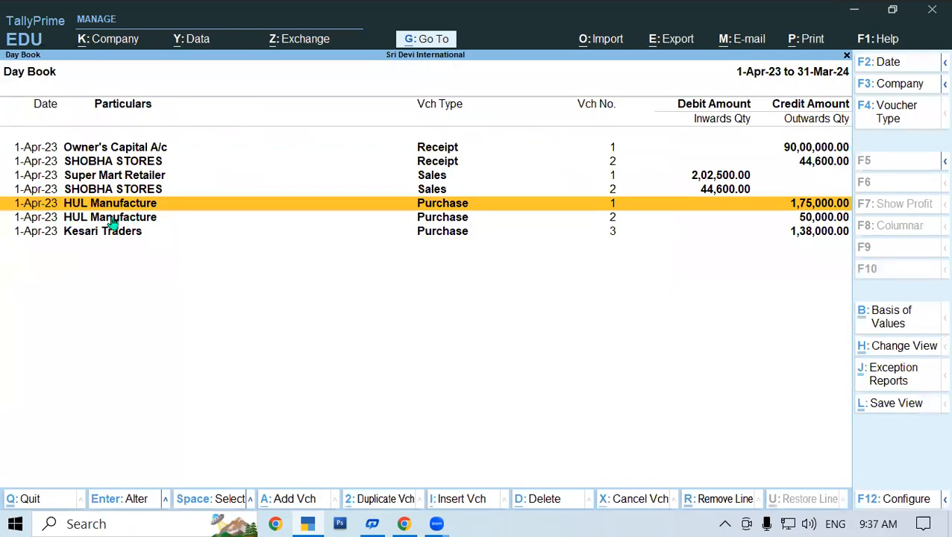
- Open HUL Manufacture's purchase voucher 2 and bring up the Batch/003 expiry date of Surf Excel Matic Front Load Powder
left_click(107, 217)
left_click(108, 218)
left_click(110, 213)
key("Return")
key("Return")
key("Return")
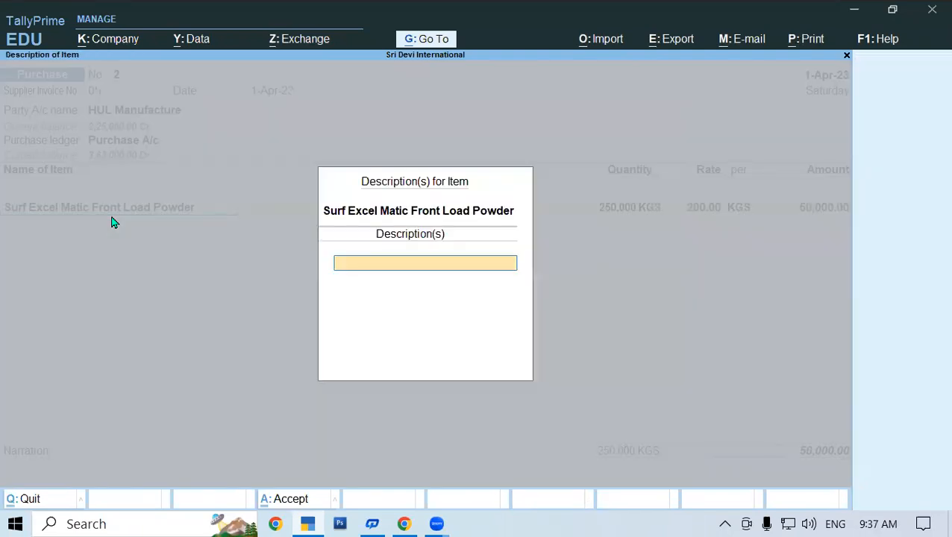
key("Return")
key("Return")
key("Return")
key("Return")
key("Return")
key("Return")
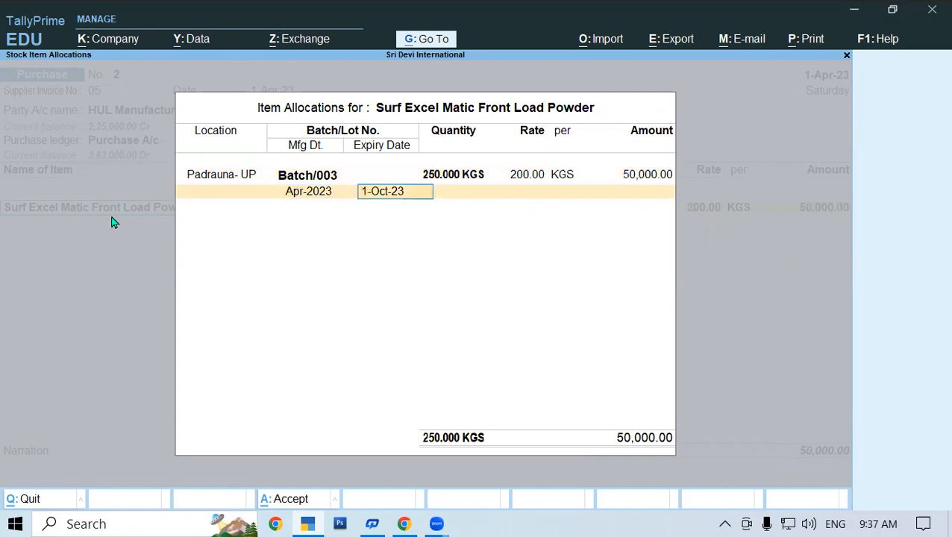
- Try to set the Batch/003 expiry date to 1-May-23, and leave the purchase voucher without saving
type("1-5")
key("Return")
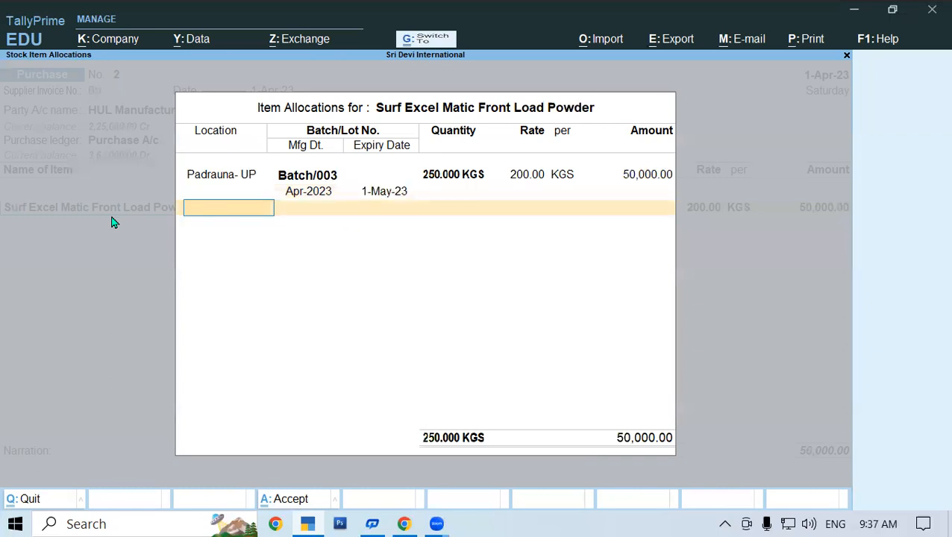
key("Return")
key("Escape")
key("y")
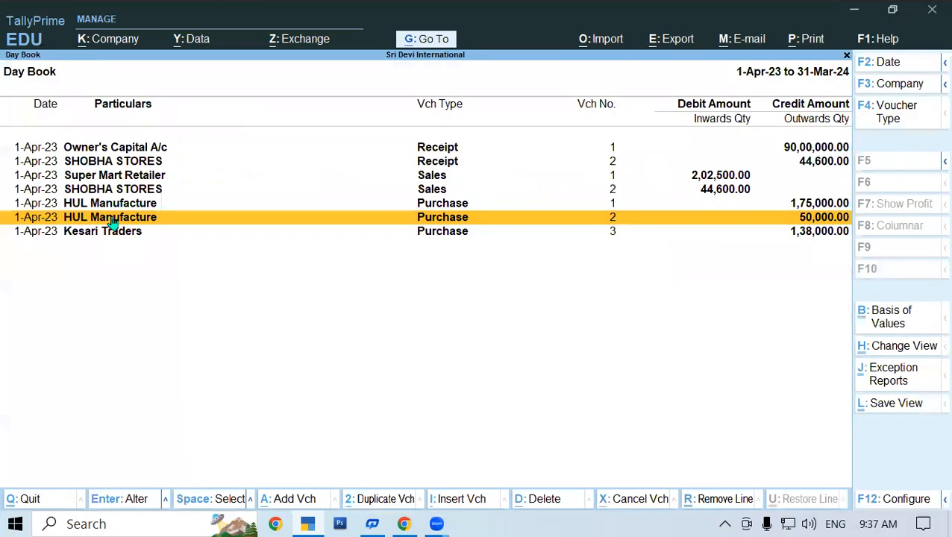
- Reopen the Day Book and set its period from 1-4-2023 to 31-3-24
key("Escape")
key("Return")
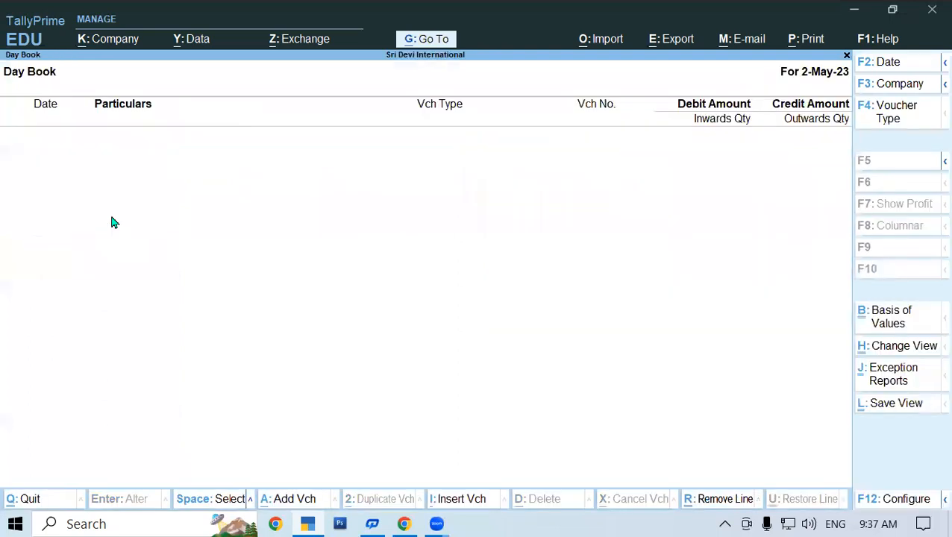
key("alt+F2")
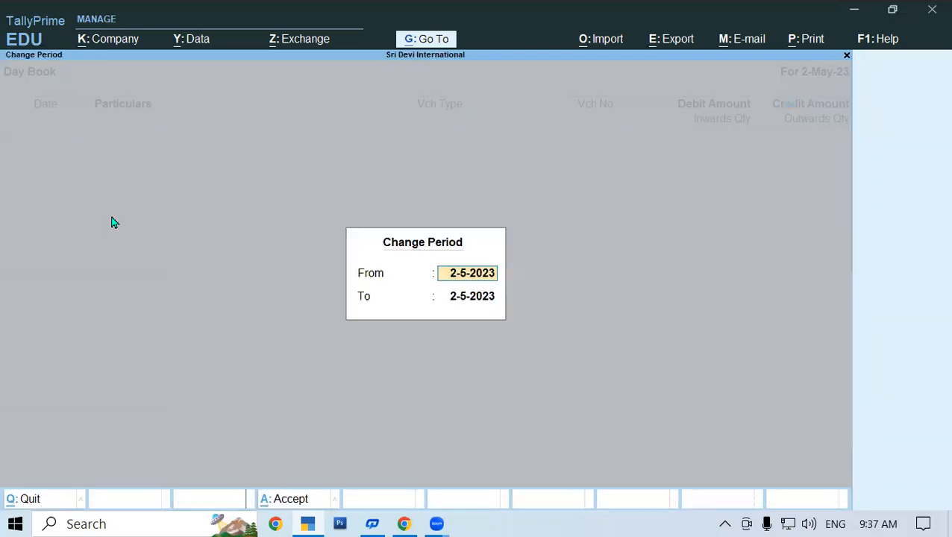
type("1-")
type("4-2023")
key("Return")
type("31")
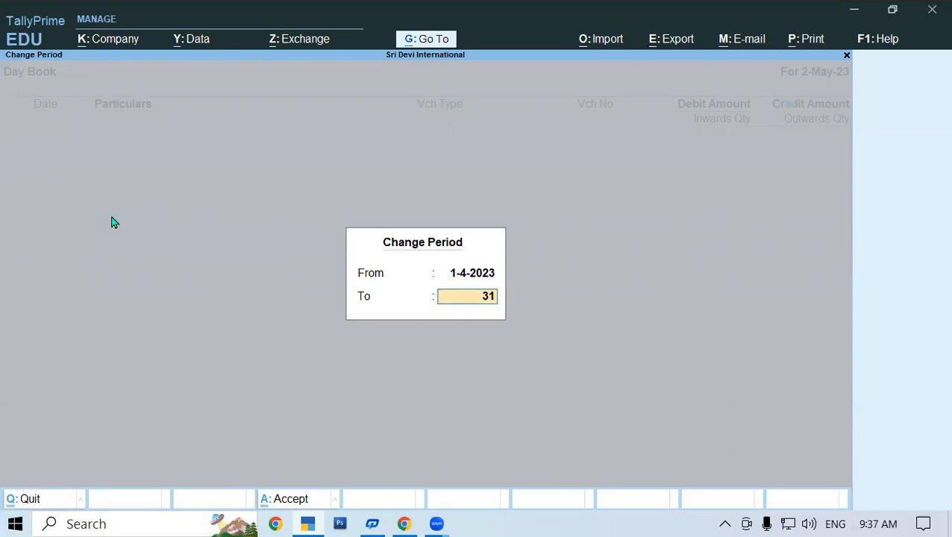
type("-3-24")
key("Return")
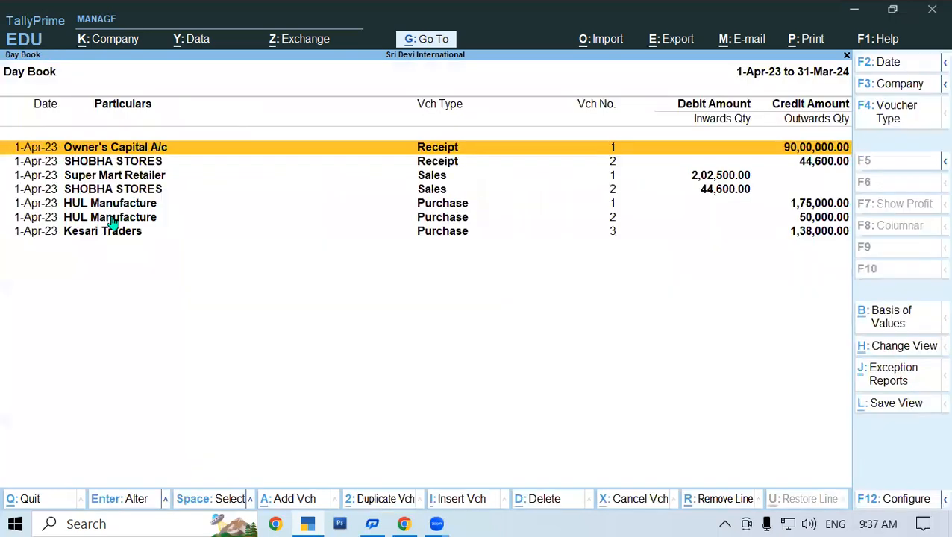
key("Return")
key("Return")
key("Escape")
key("Escape")
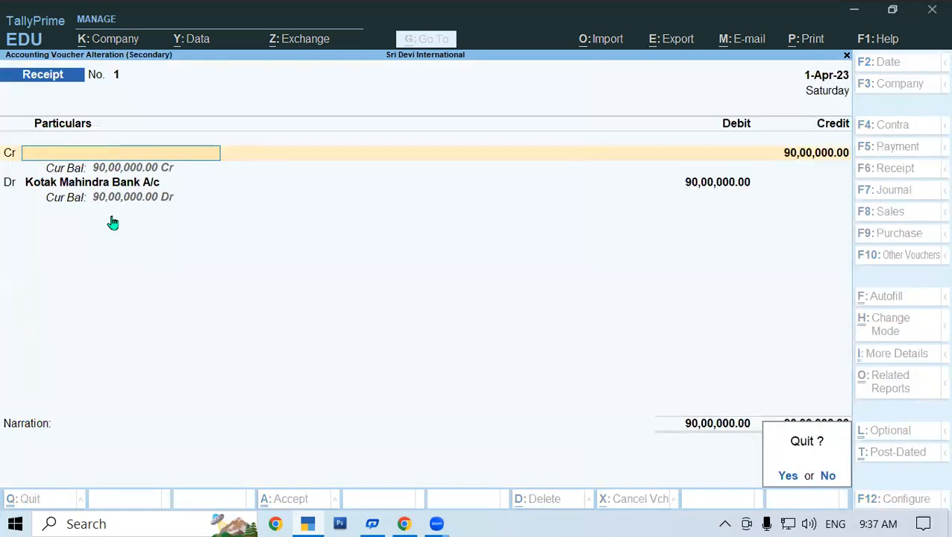
key("Return")
- Open the second HUL Manufacture purchase voucher for alteration and display the item allocation of Surf Excel Matic Front Load Powder
key("Down")
key("Down")
key("Down")
key("Down")
key("Down")
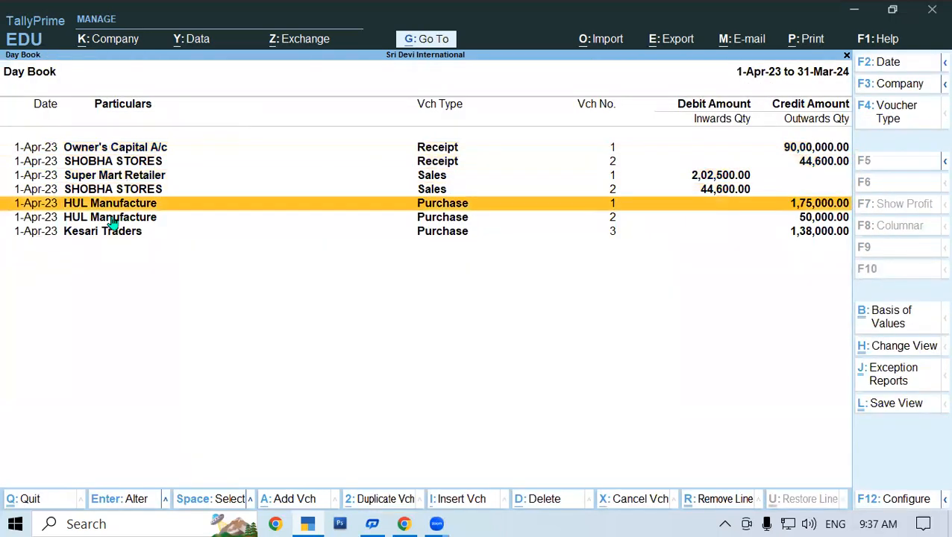
key("Return")
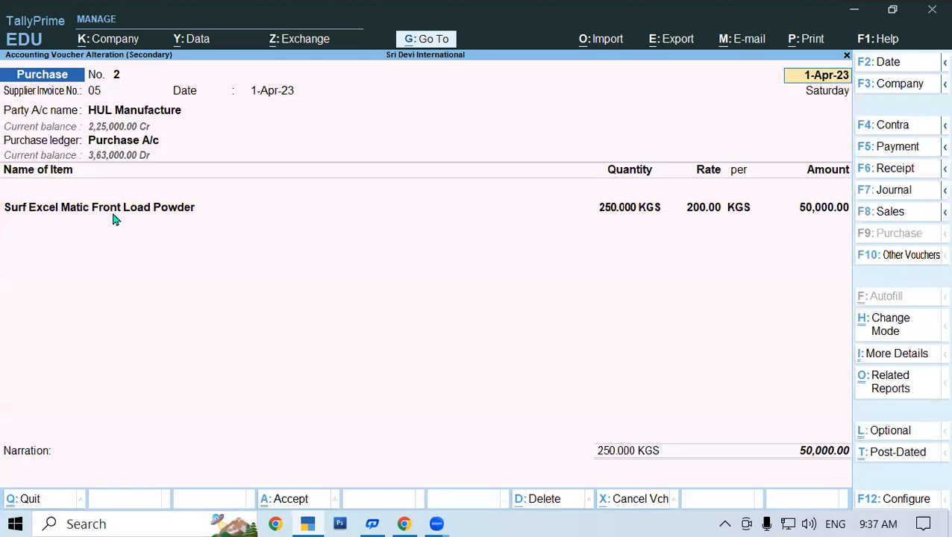
left_click(117, 205)
key("Return")
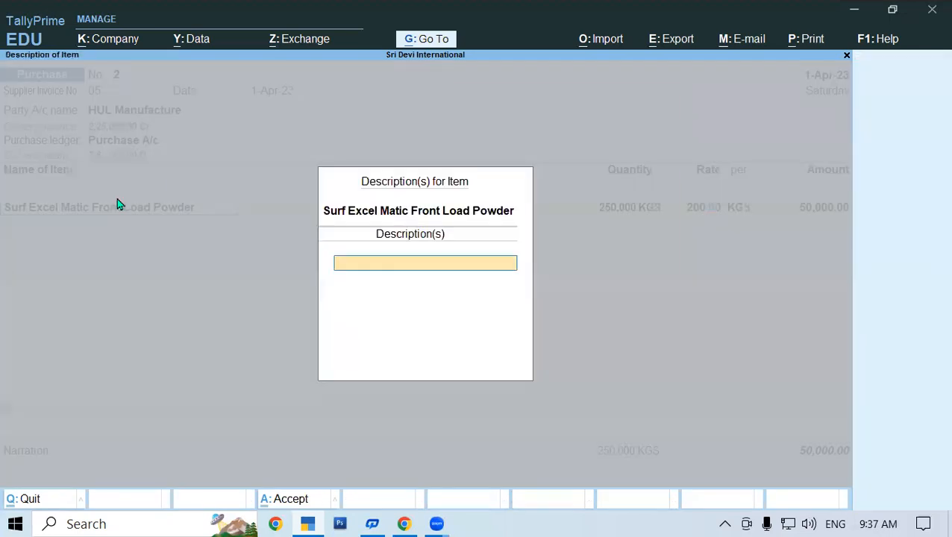
key("Return")
key("Return")
key("Return")
key("Return")
key("Return")
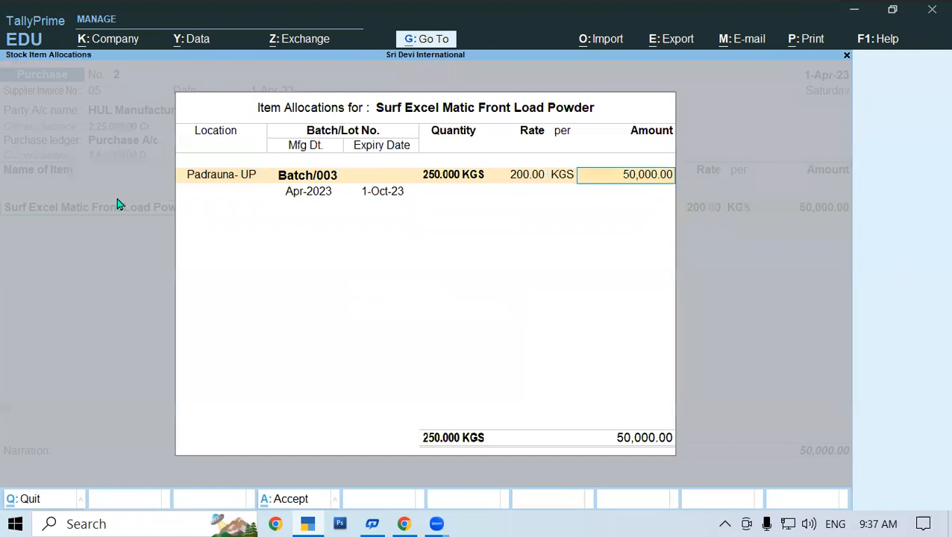
- Set the expiry date of Batch/003 to 1-May-23, save the purchase voucher and close the Day Book
key("Return")
key("Return")
type("1-")
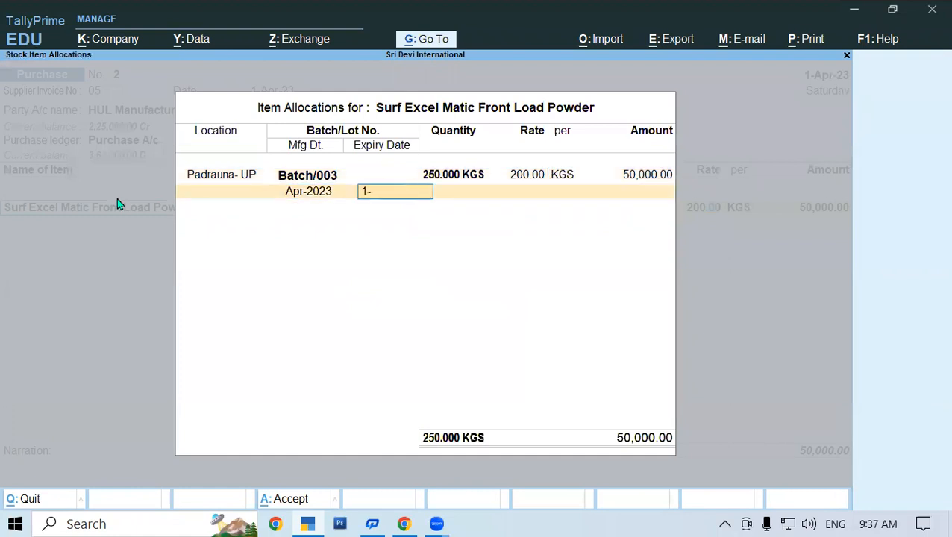
type("5")
key("Return")
key("Return")
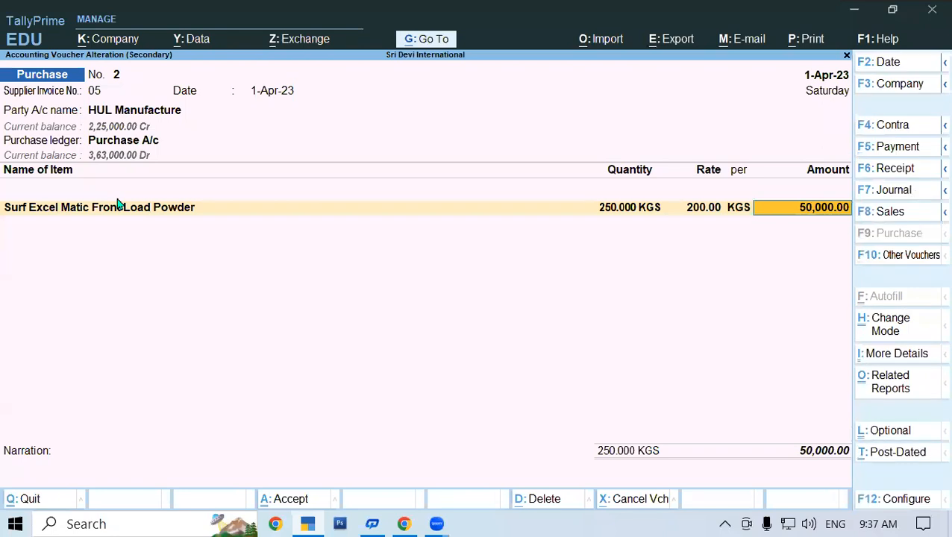
key("ctrl+a")
key("Escape")
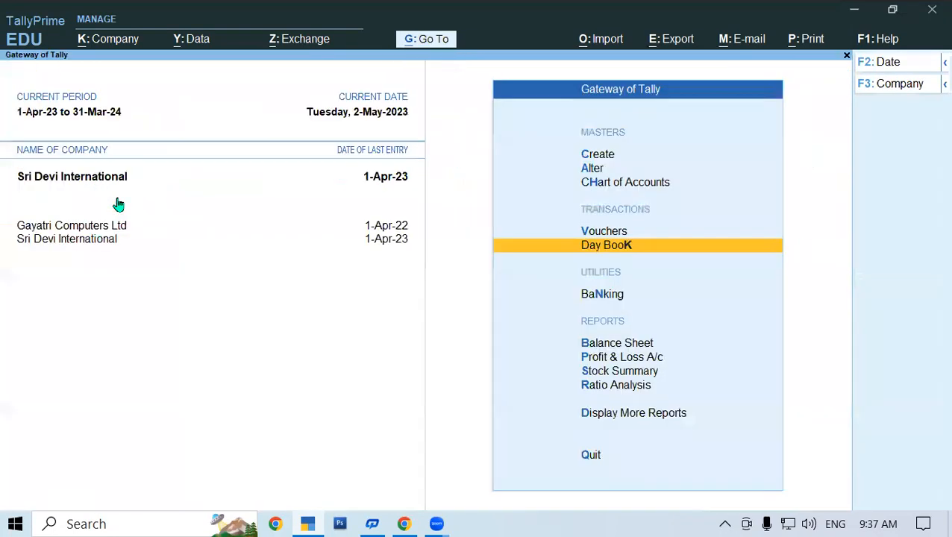
- Start a new sales voucher with reference number 011 and reference date 2-May-23
key("v")
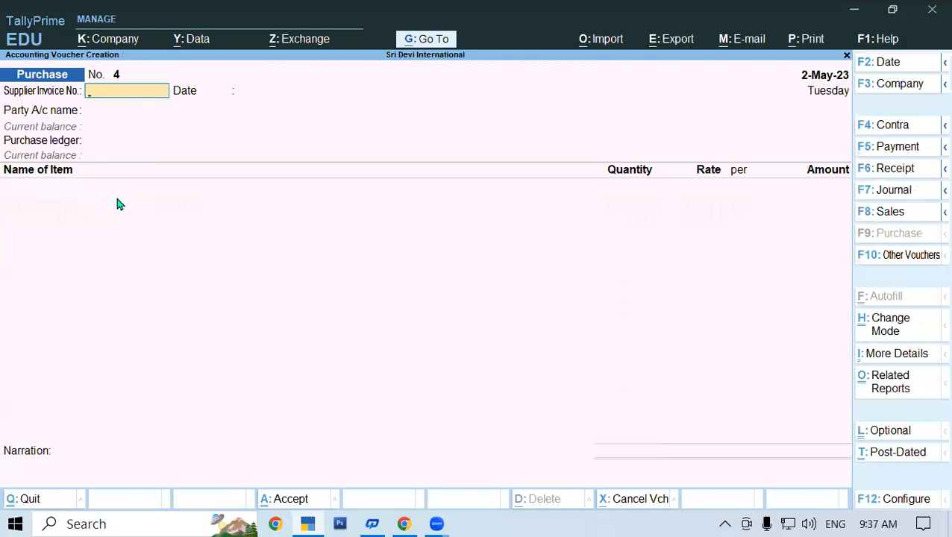
key("F8")
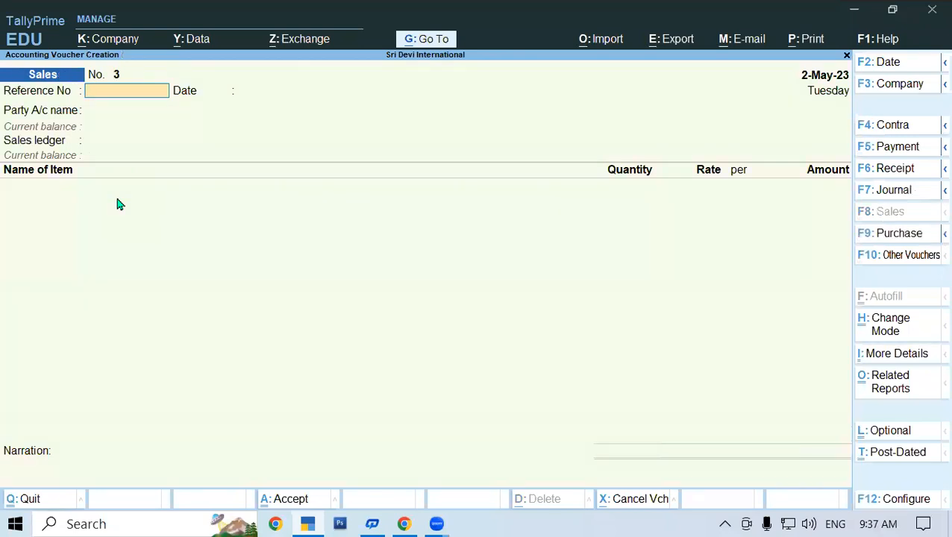
type("011")
key("Return")
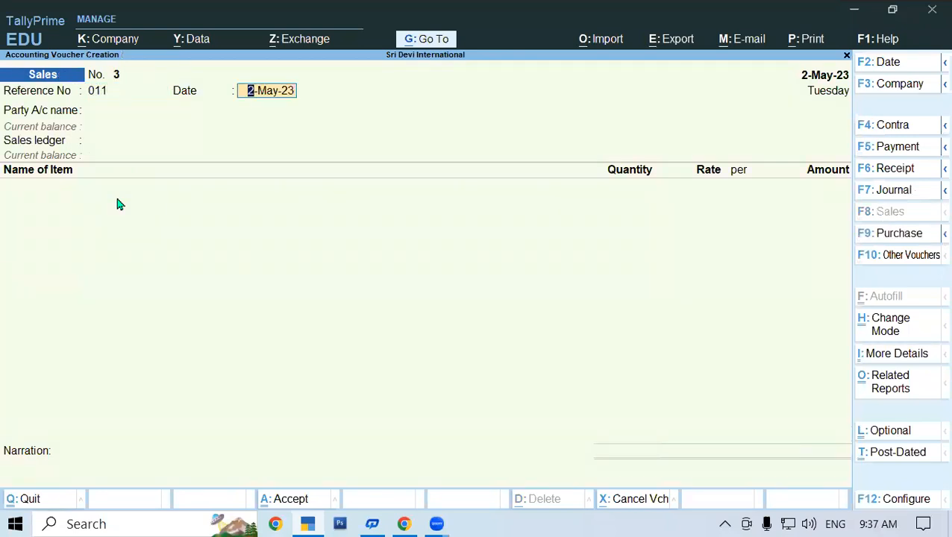
key("Return")
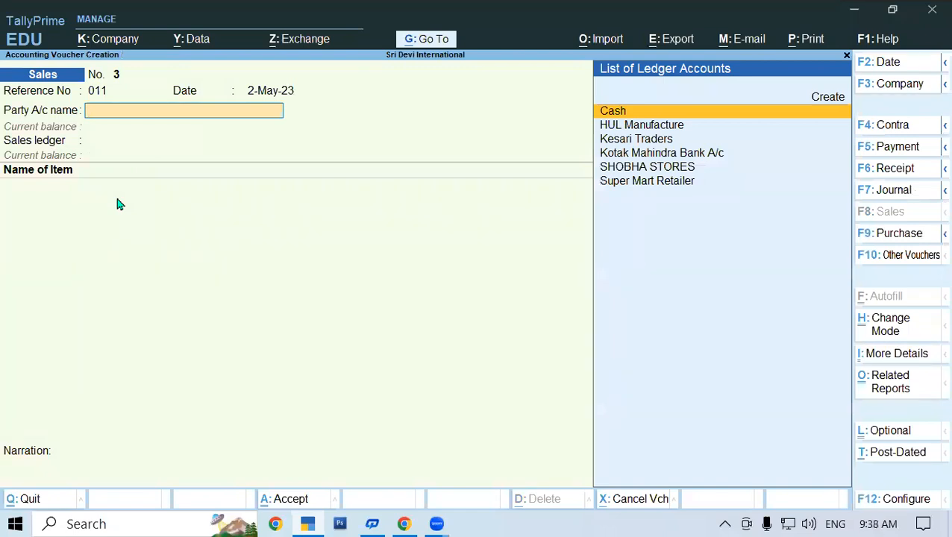
- Choose Super Mart Retailer as party, accept the default dispatch and party details, and select Sales A/c as sales ledger
type("S")
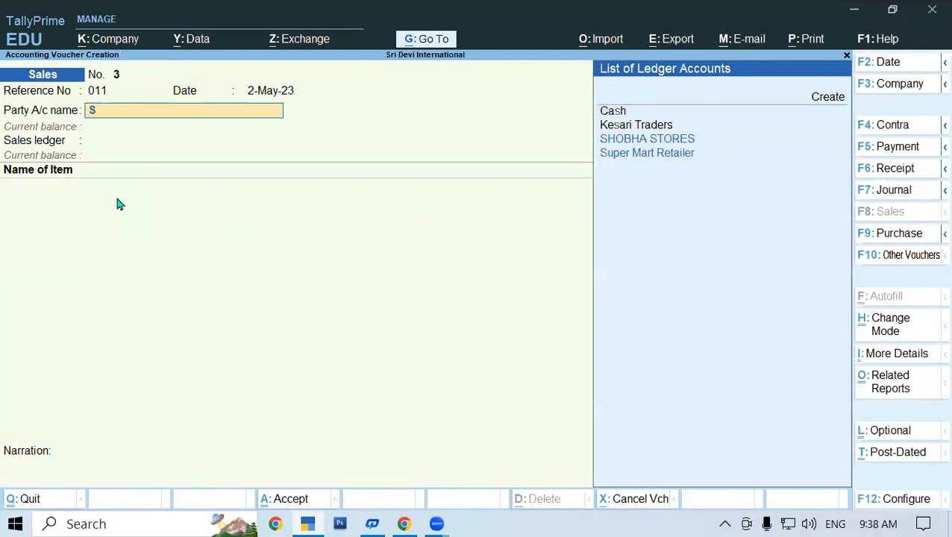
key("Down")
key("Down")
key("Down")
key("Down")
key("Return")
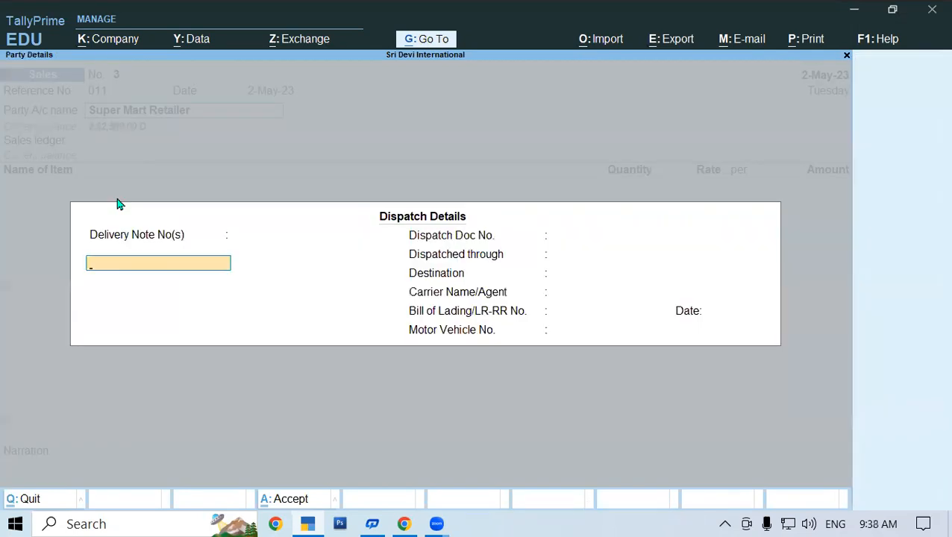
key("ctrl+a")
key("ctrl+a")
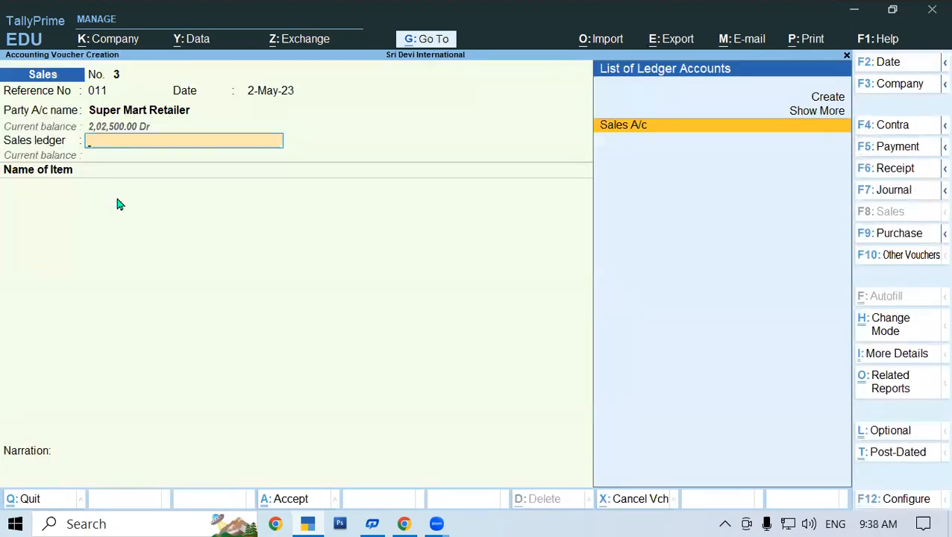
key("Return")
- Check the active batches of Surf Excel Matic Front Load Powder at Padrauna-UP, and back out of the item allocation
type("S")
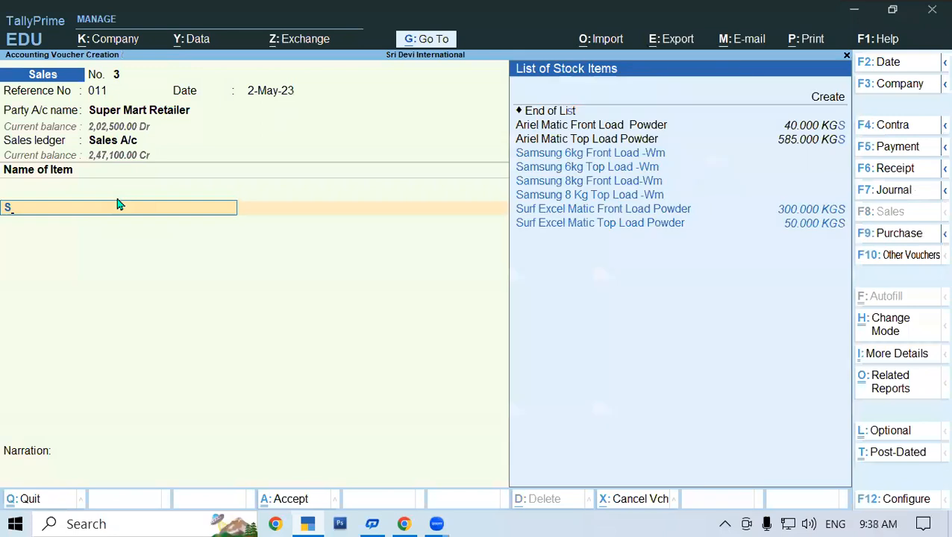
type("u")
key("Down")
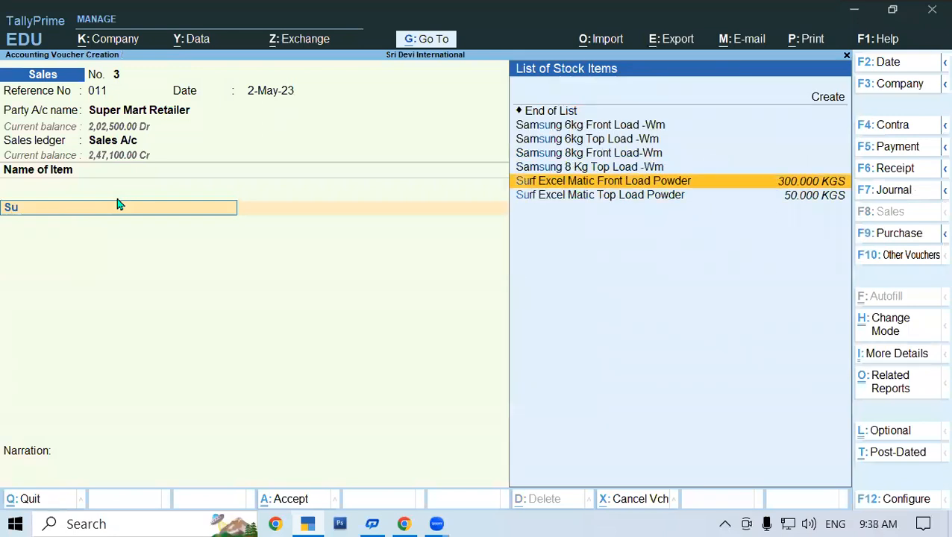
key("Return")
key("Return")
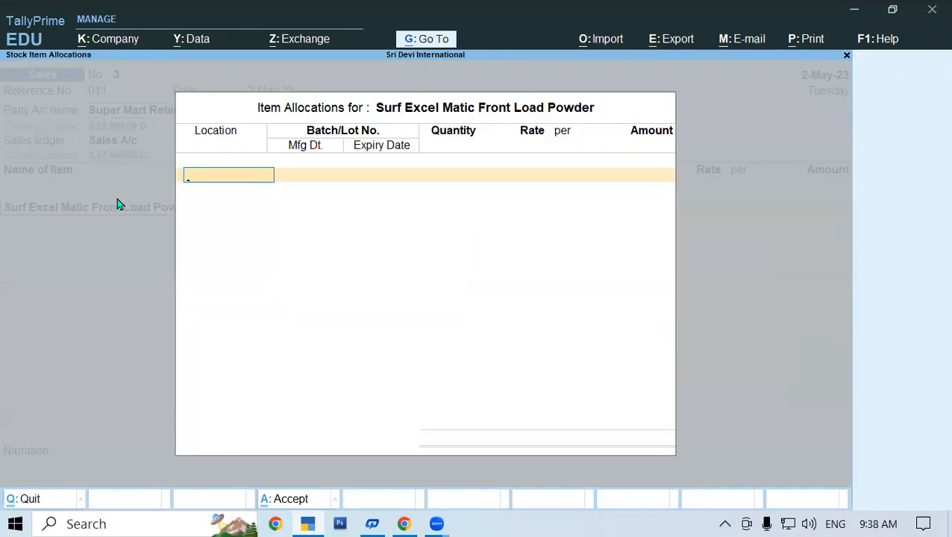
type("P")
key("Return")
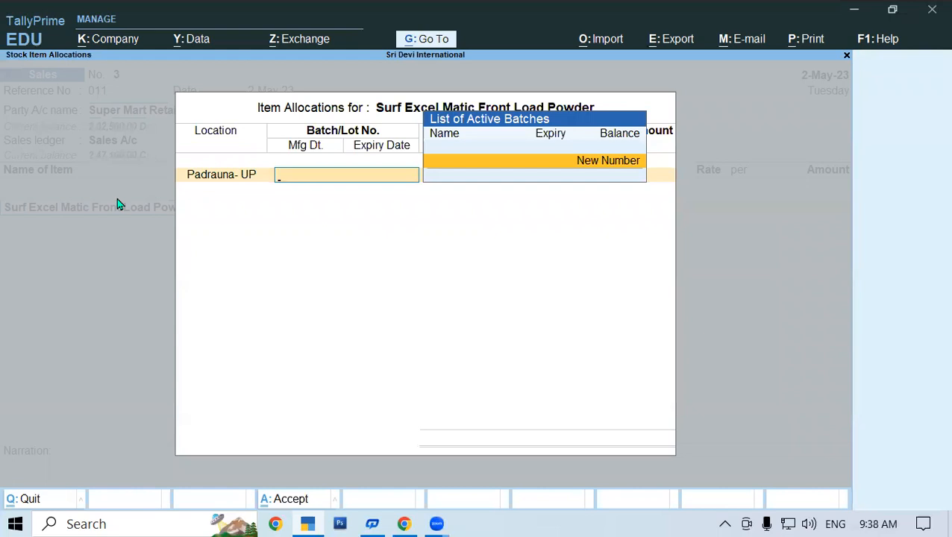
key("Escape")
key("Escape")
key("Escape")
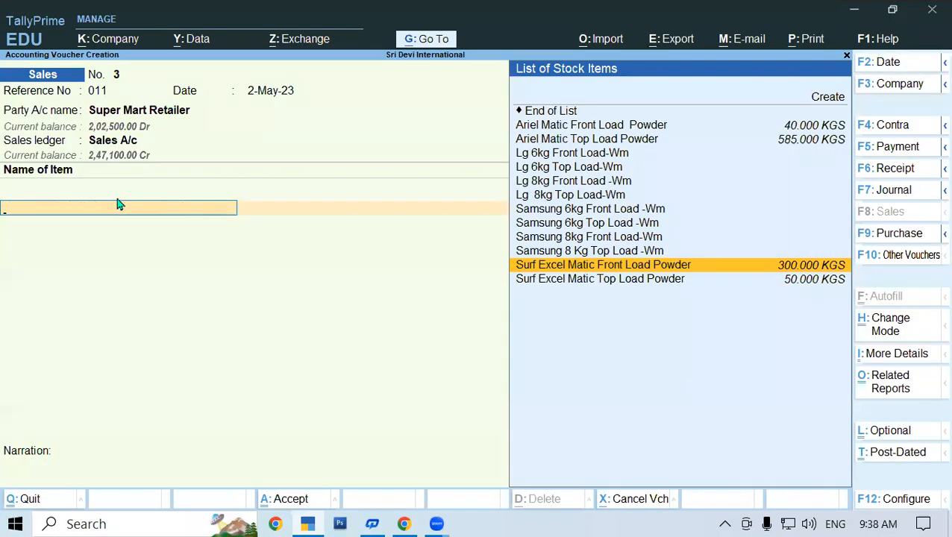
- Leave the unfinished sales voucher and open the Day Book for the period 1-4-2023 to 31-3-24
key("Down")
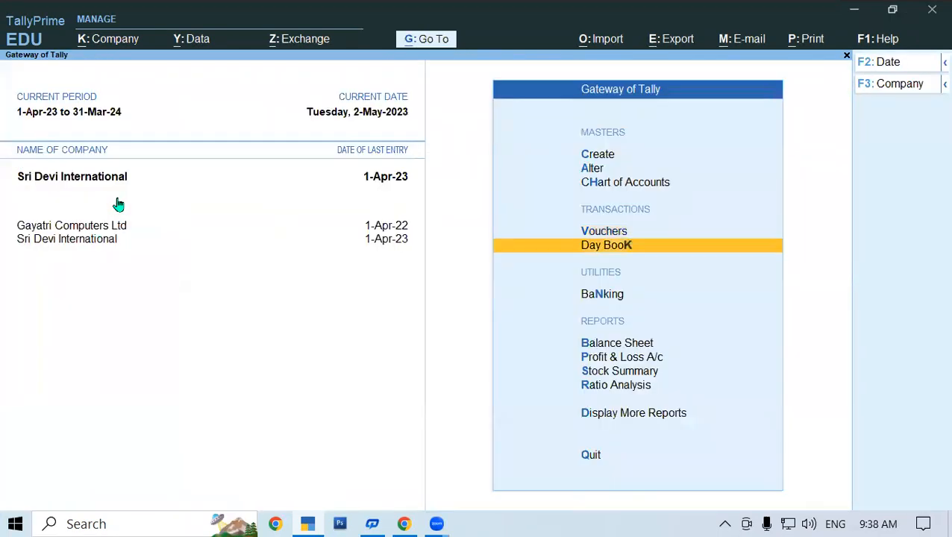
key("Return")
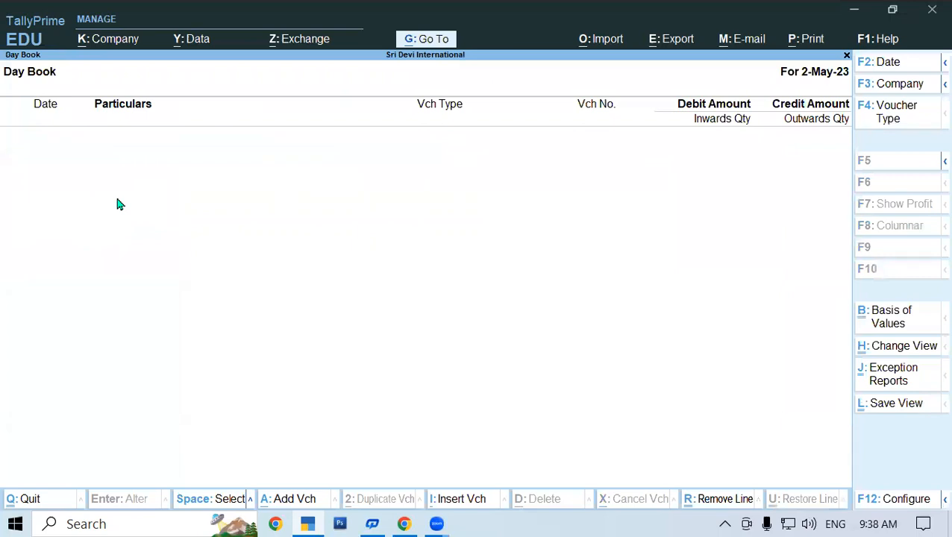
key("alt+F2")
type("1-4-2023")
key("Return")
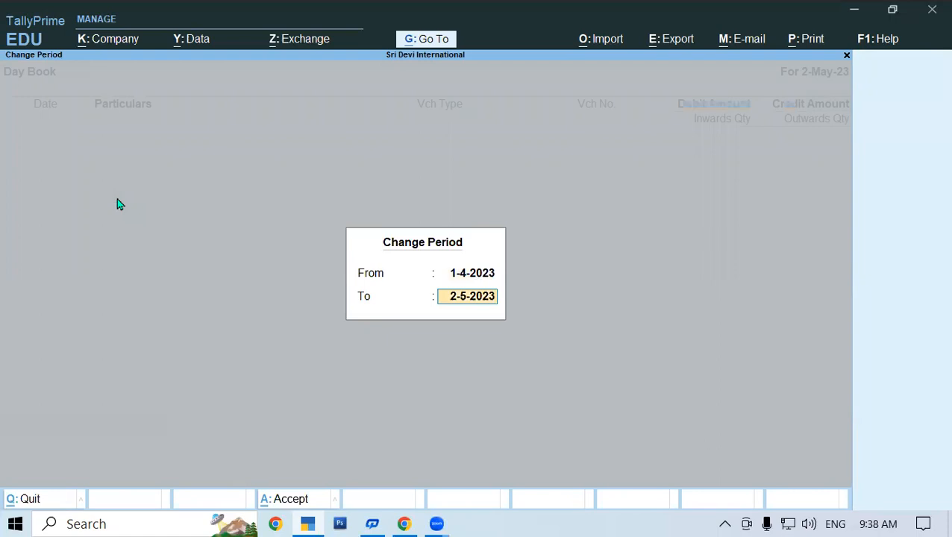
type("31-3-24")
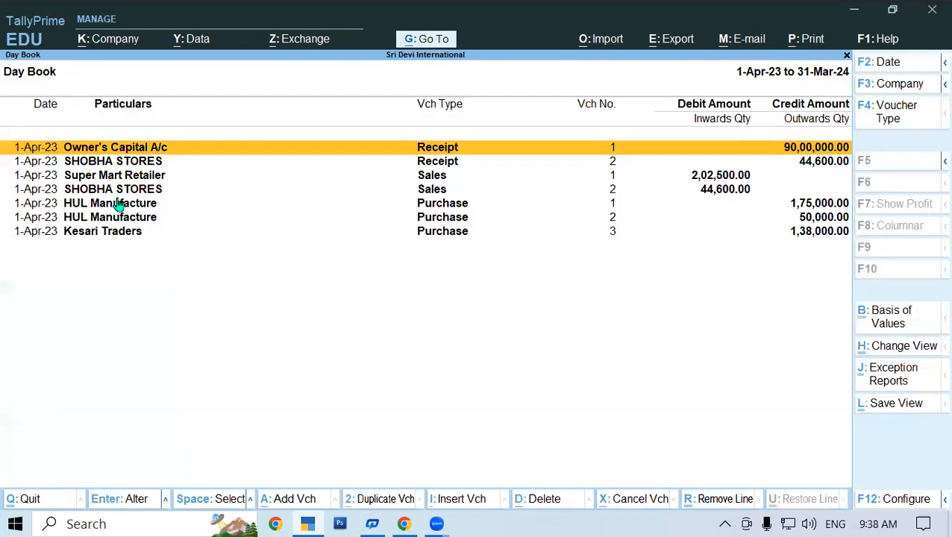
- Open HUL Manufacture purchase voucher 2 for alteration and show the item allocations of Surf Excel Matic Front Load Powder
left_click(177, 219)
left_click(179, 218)
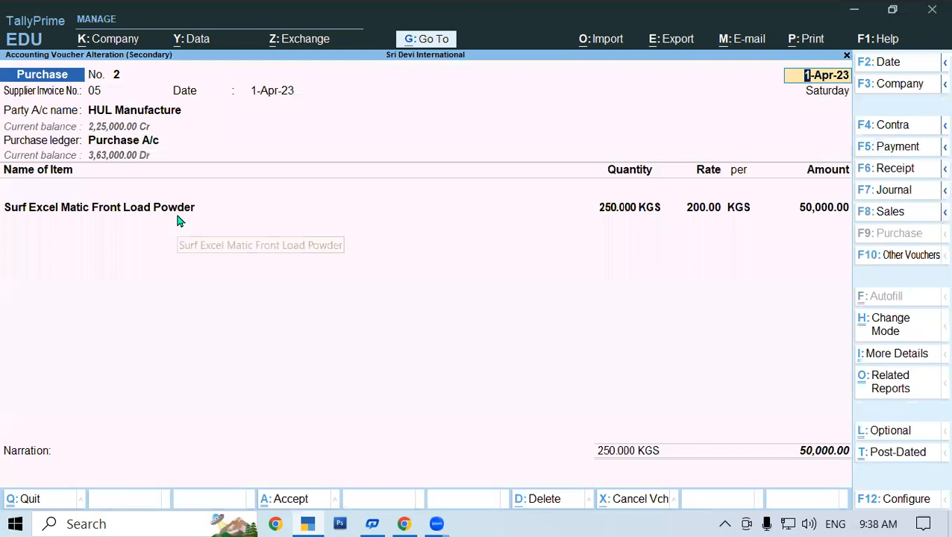
left_click(137, 217)
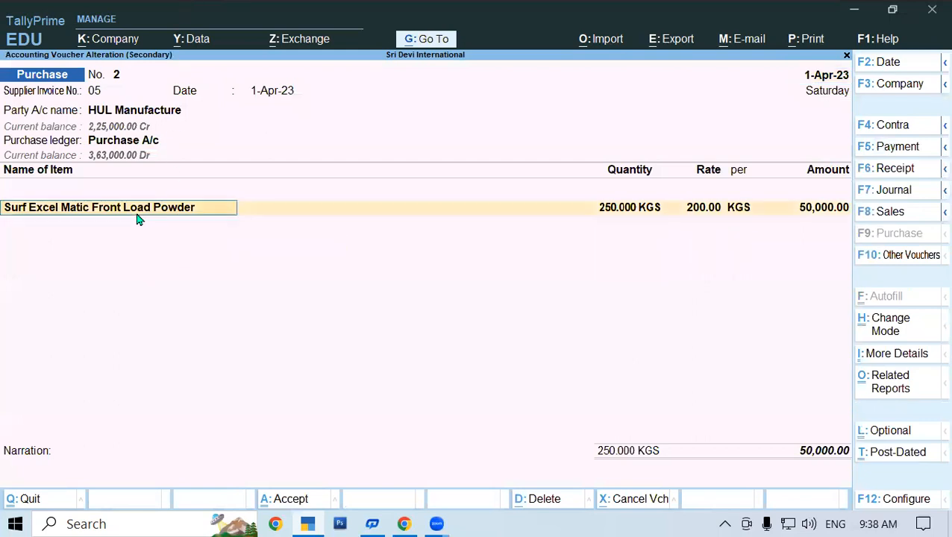
key("Return")
key("Return")
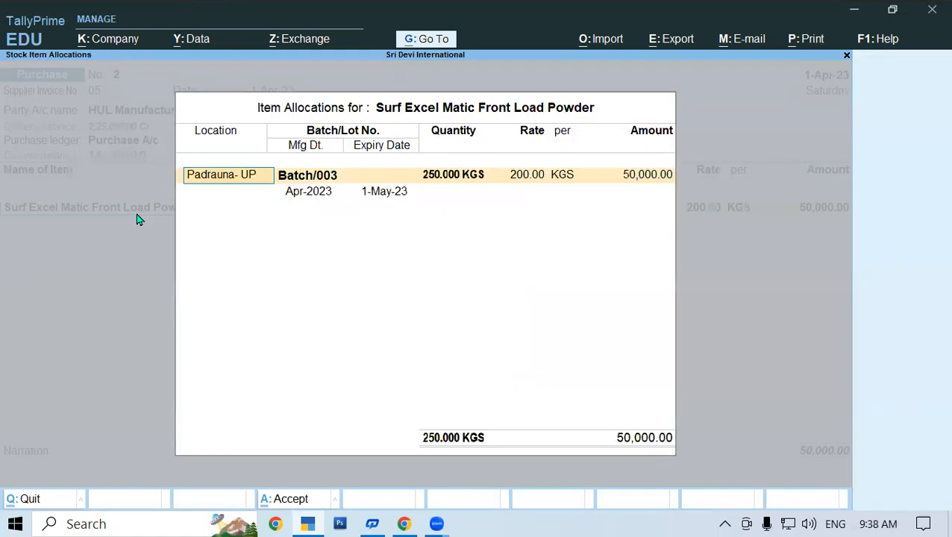
- Set the expiry date of Batch/003 to 1-Oct-23 and save the purchase voucher
left_click(393, 192)
type("1-10")
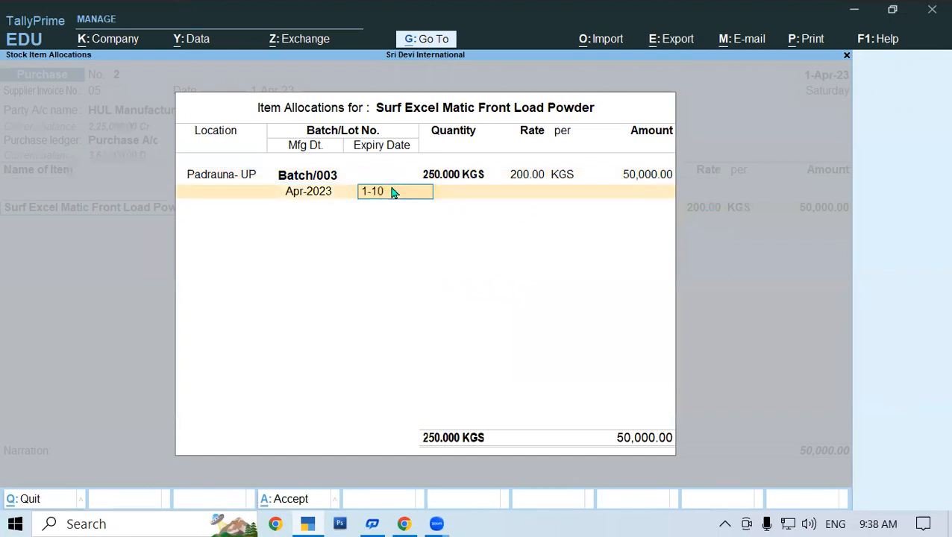
key("Return")
key("Return")
key("Return")
key("Return")
key("Return")
key("Return")
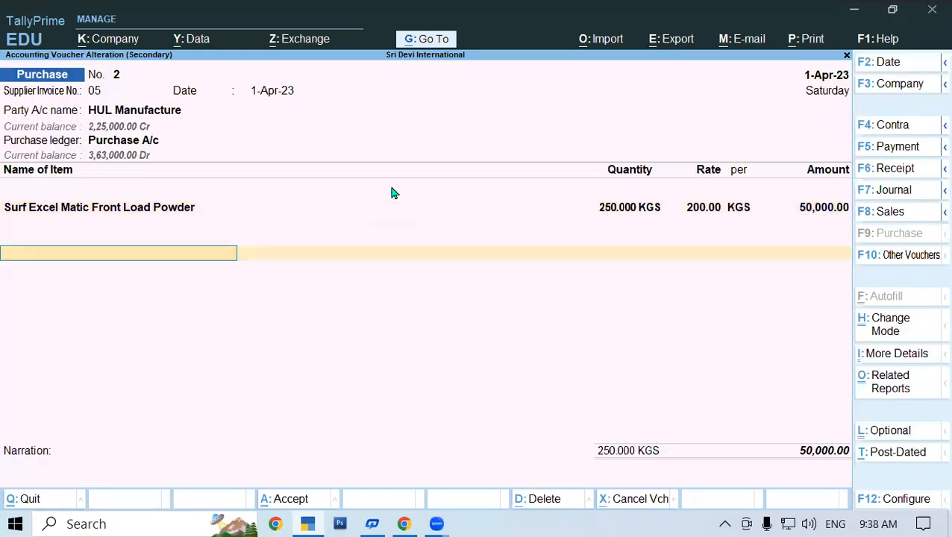
key("Return")
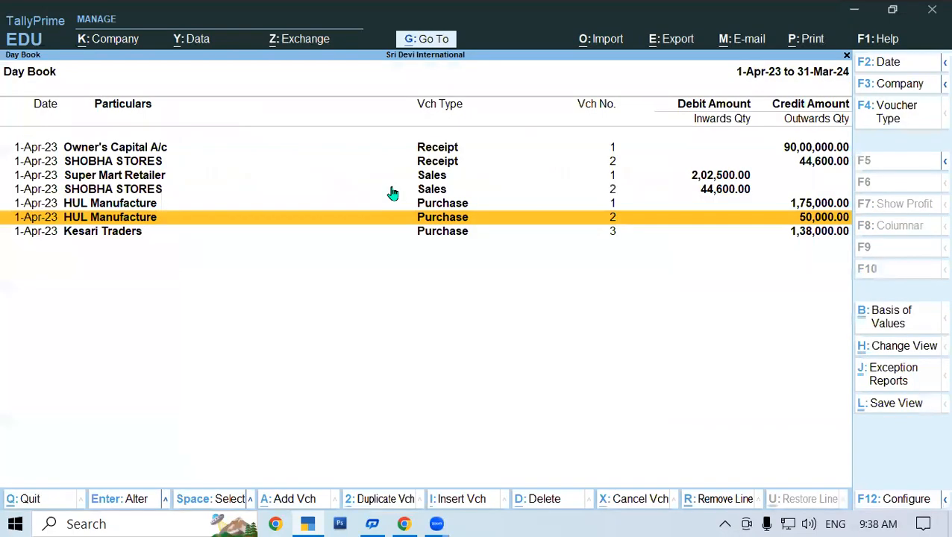
- Close the Day Book and start a new sales voucher with reference number 011 and reference date 2-May-23
key("Escape")
key("v")
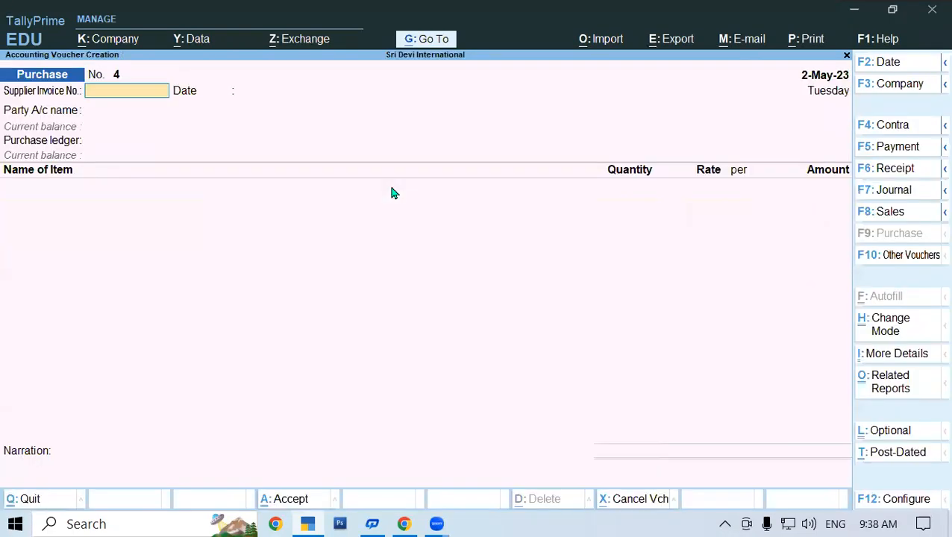
key("F8")
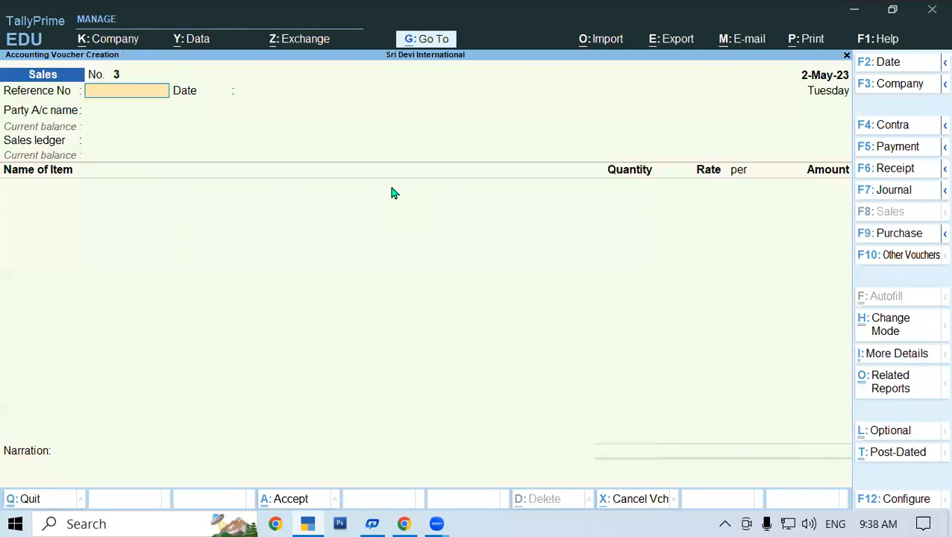
type("011")
key("Return")
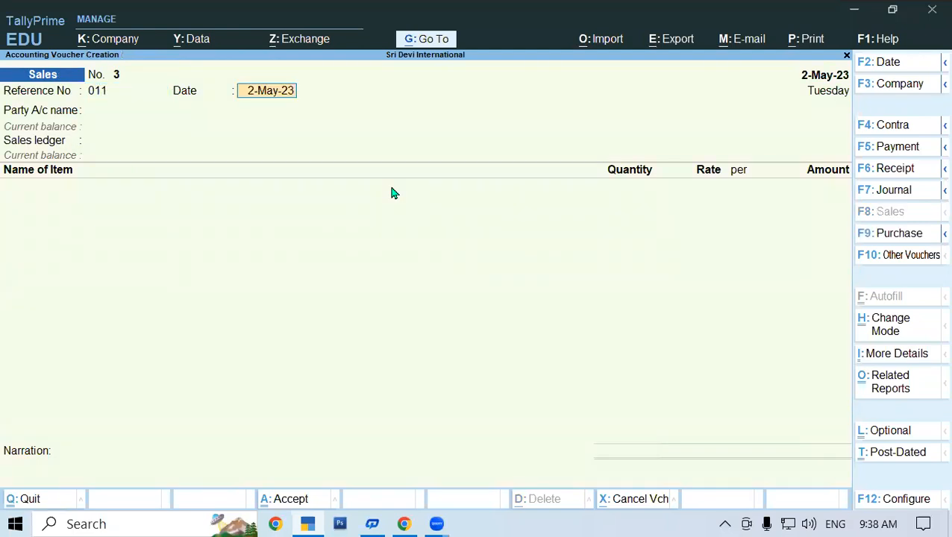
key("Return")
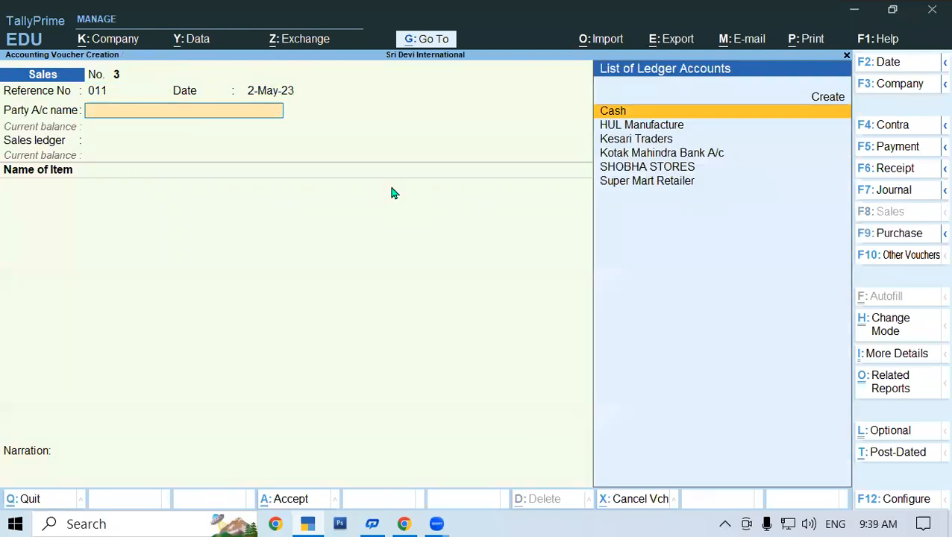
- Choose Super Mart Retailer as party, accept the default dispatch and party details, and use Sales A/c as sales ledger
type("Su")
key("Return")
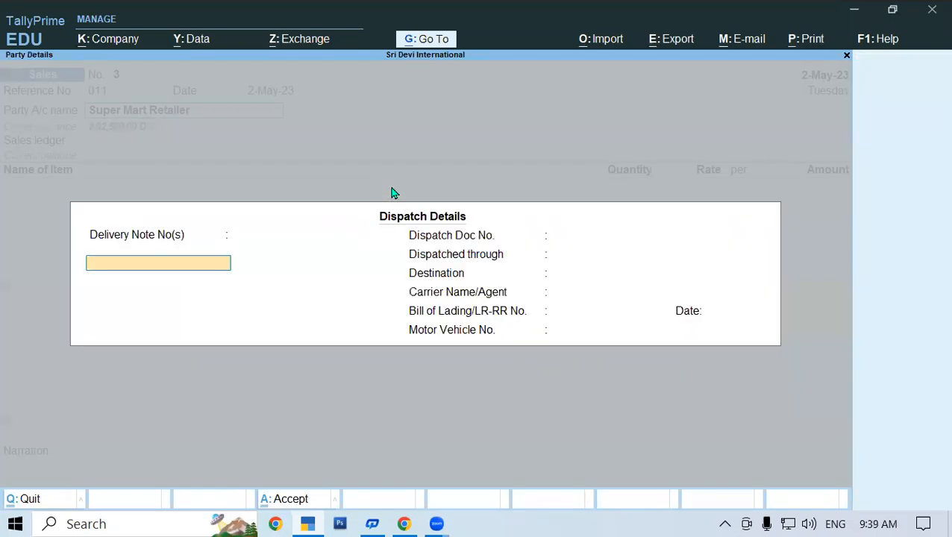
key("ctrl+a")
key("ctrl+a")
key("Return")
- Add Surf Excel Matic Front Load Powder and allocate it to location Padrauna- UP and Batch/003, consulting the exercise document in the browser
type("su")
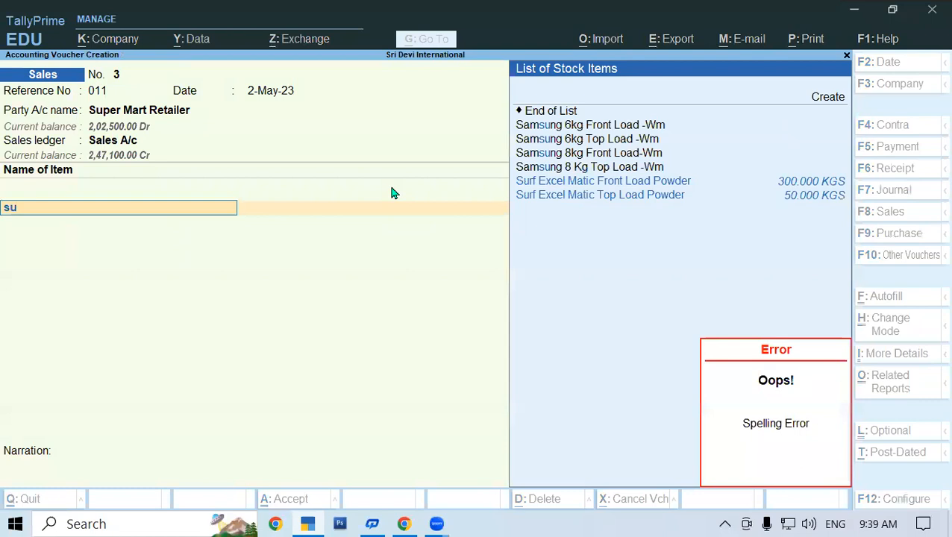
type("r")
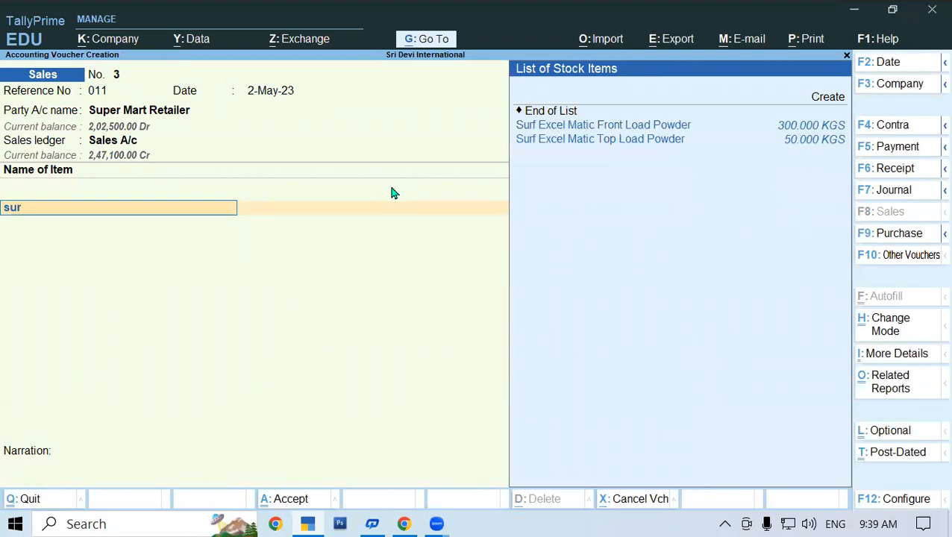
key("Return")
key("Return")
type("P")
key("Return")
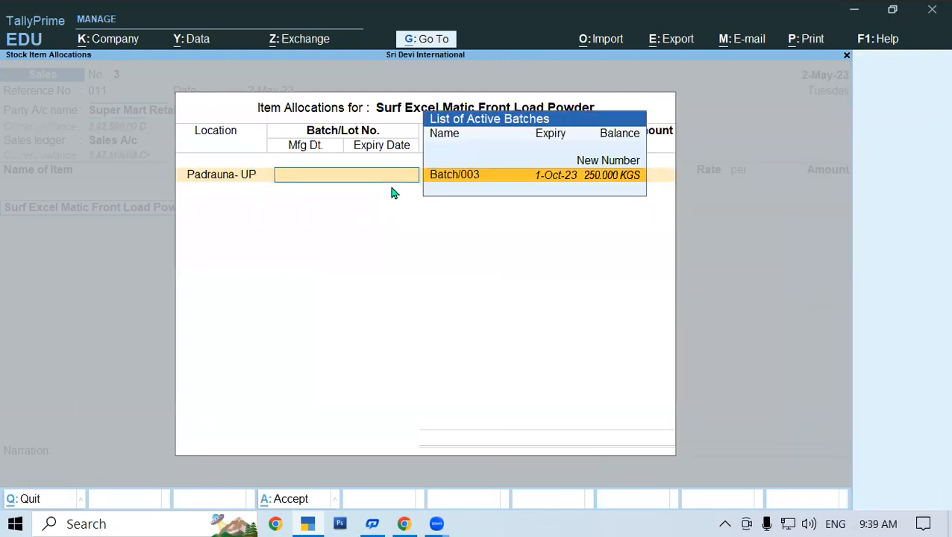
key("alt+Tab")
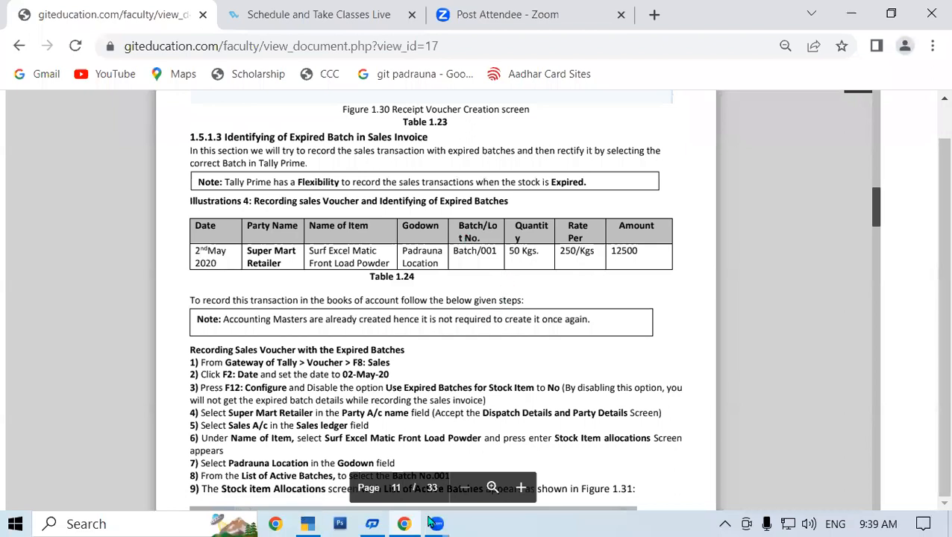
left_click(308, 524)
key("Return")
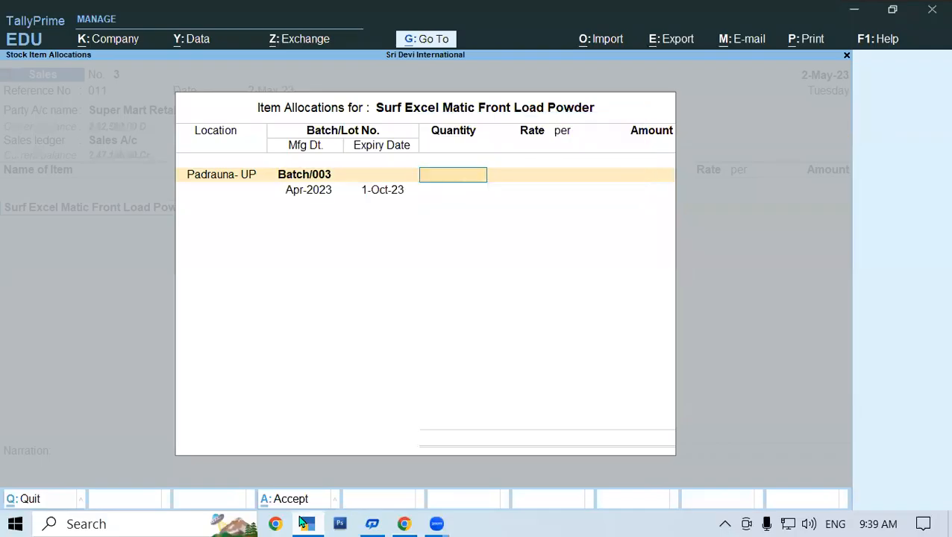
- Enter a quantity of 50 KGS at a rate of 250.00, checking it against the exercise document, and complete the item allocation
type("50")
key("Return")
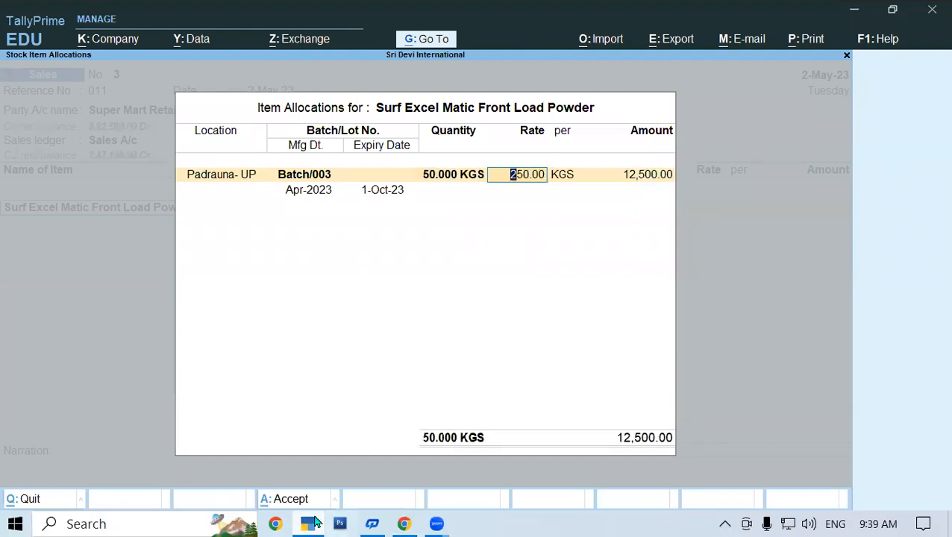
left_click(311, 521)
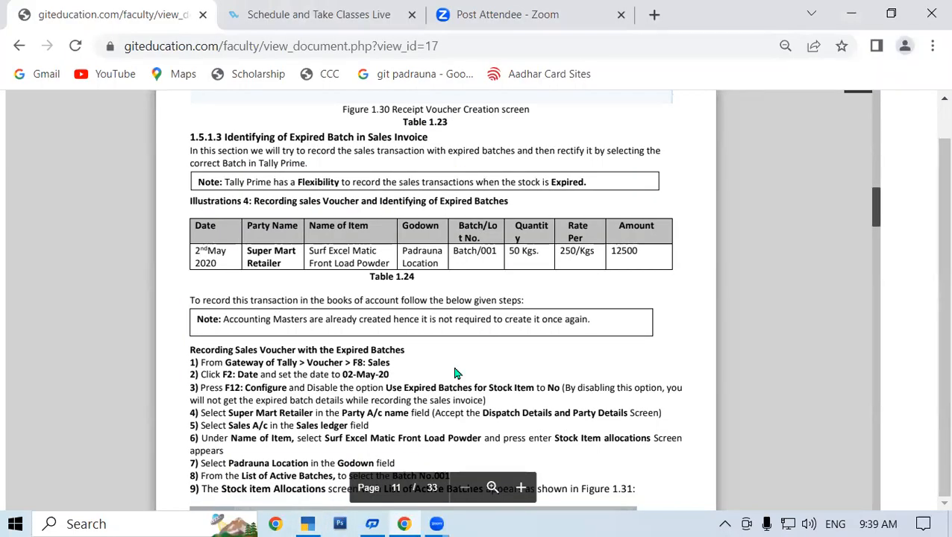
left_click(320, 523)
key("Return")
key("Return")
key("Return")
key("Return")
key("Return")
key("Return")
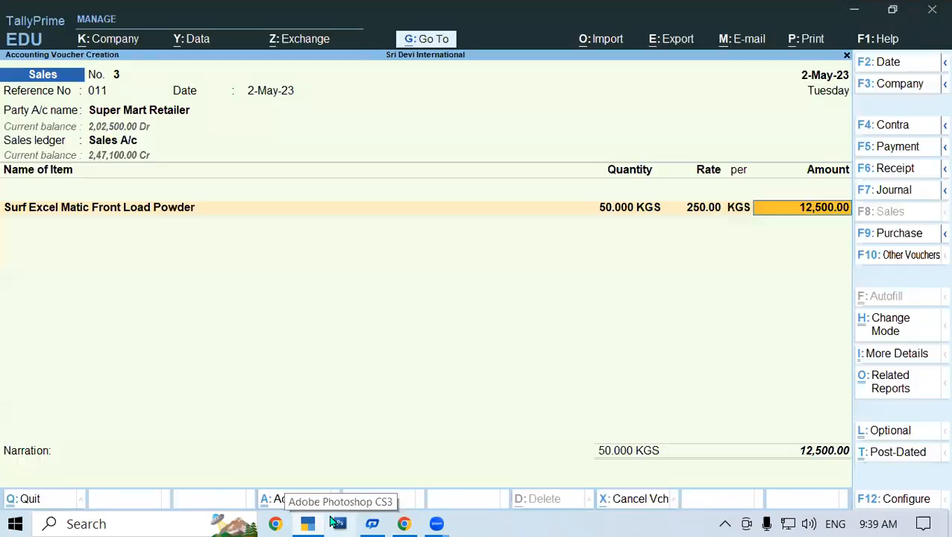
- Finish the item list and save the Super Mart Retailer sales voucher
key("Return")
key("Return")
key("Return")
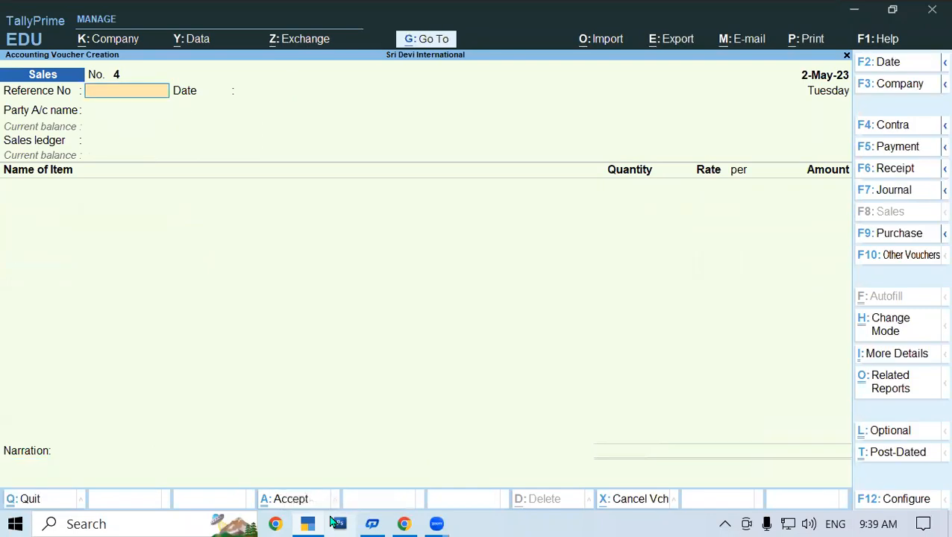
- Review the expired-batch steps in the browser document, then set Use Expired Batches for Stock items to Yes in TallyPrime's sales voucher configuration
left_click(403, 524)
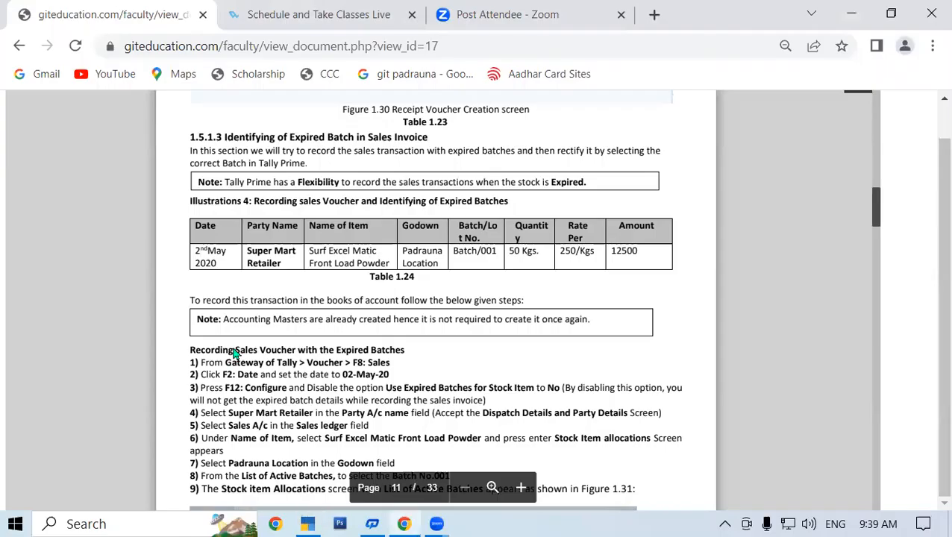
scroll(234, 354, "down", 3)
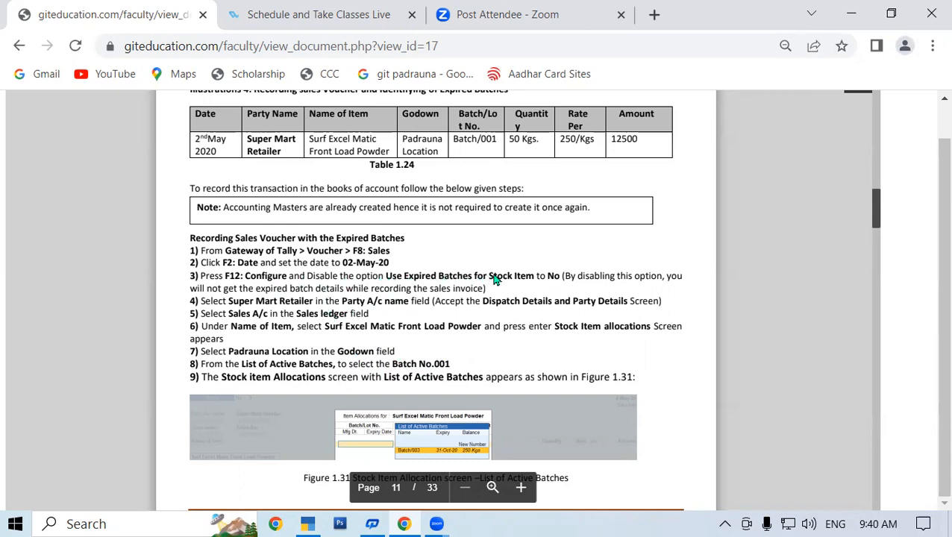
left_click(308, 524)
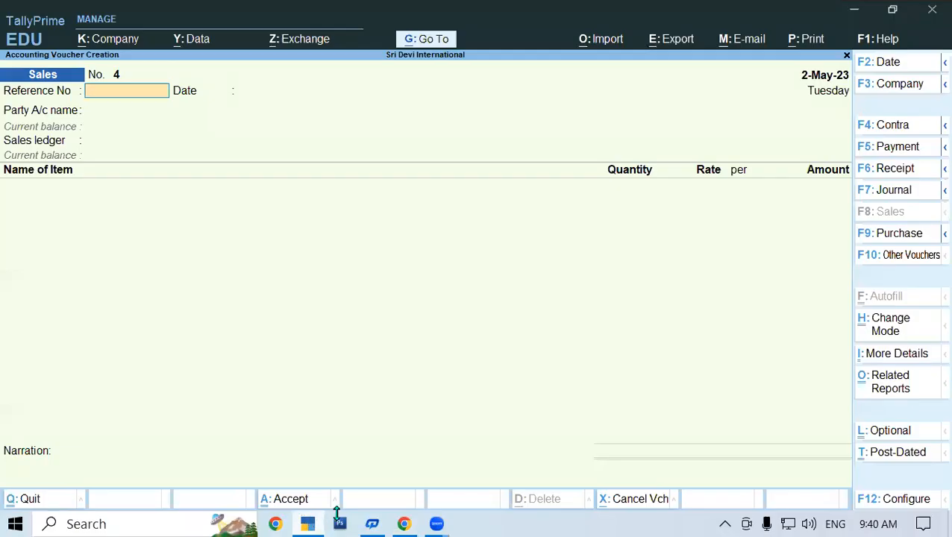
key("F12")
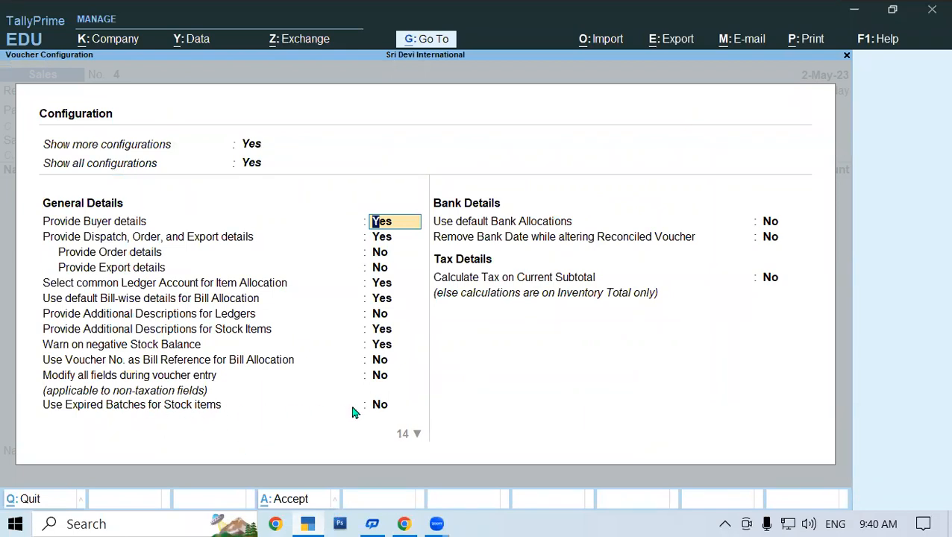
left_click(377, 409)
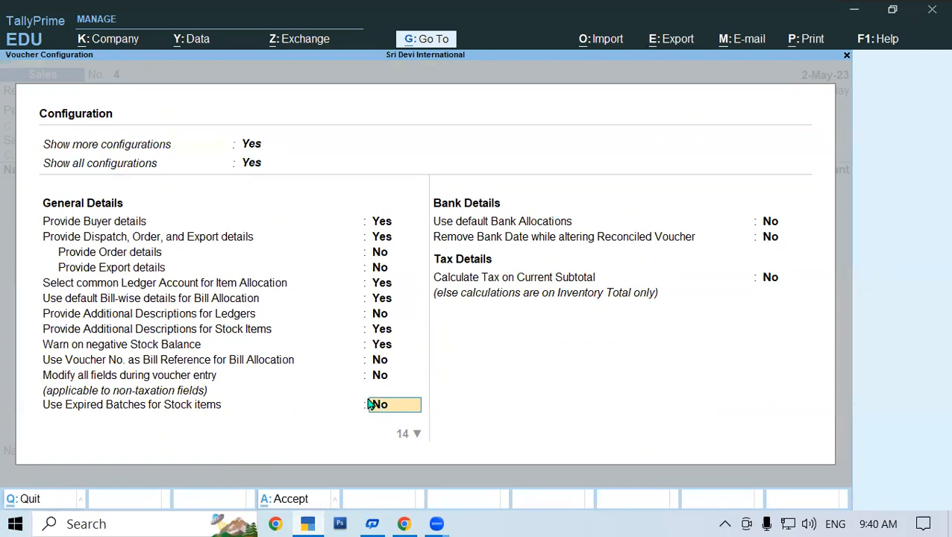
type("y")
key("Return")
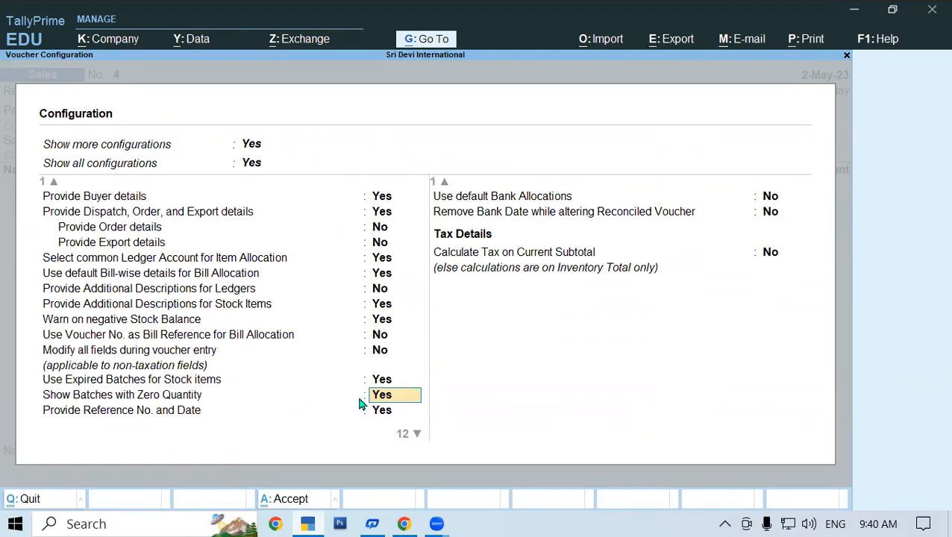
key("ctrl+a")
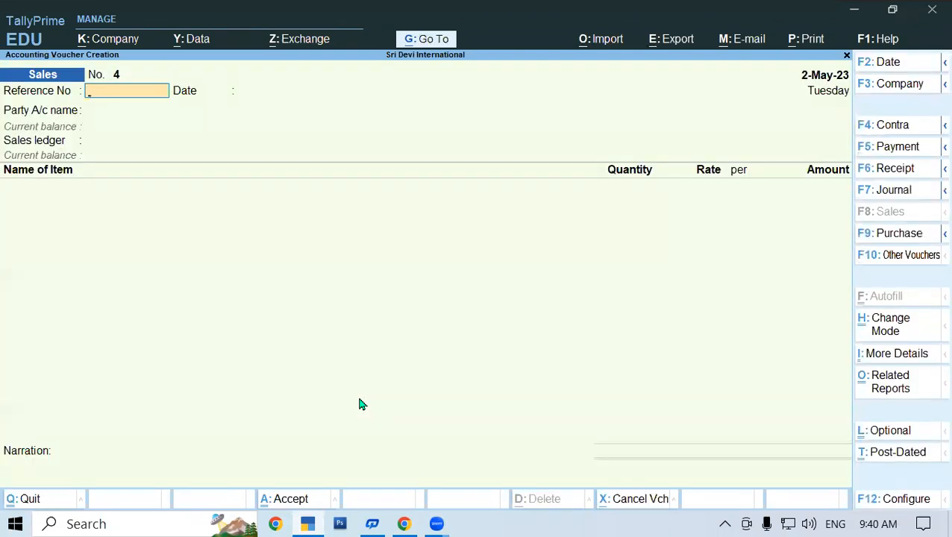
- Enter reference number 012 and reference date 2-May-23 in the new sales voucher
type("012")
key("Return")
key("Return")
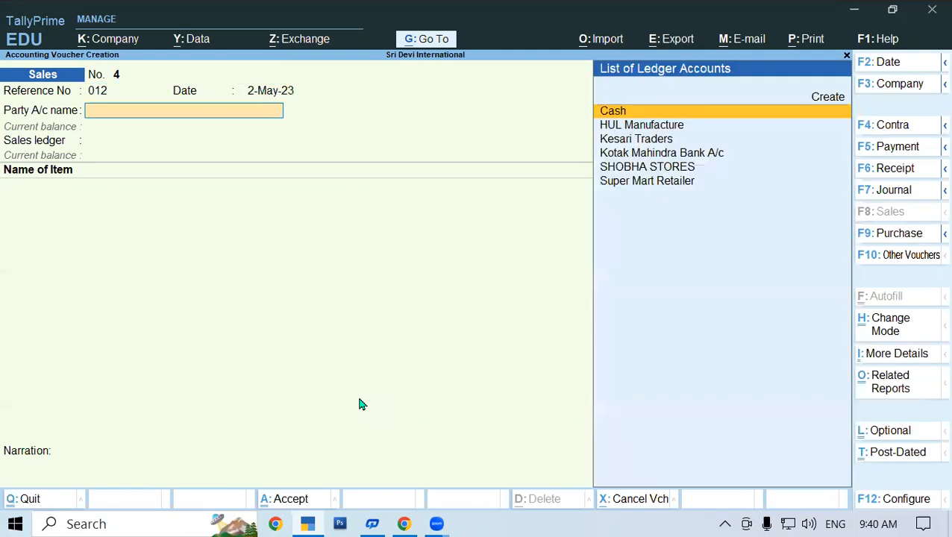
- Choose Super Mart Retailer as party and Sales A/c as sales ledger, and try to accept the voucher without any items
type("Su")
key("Return")
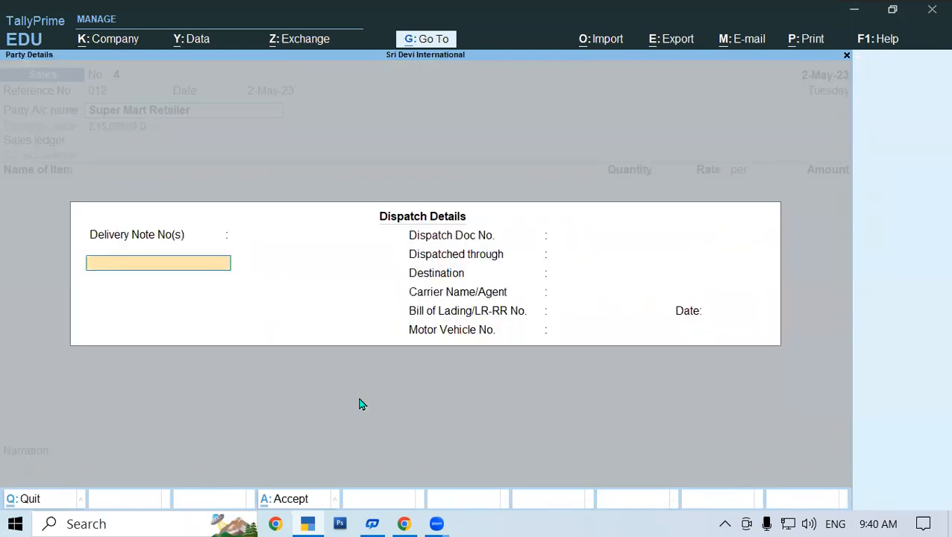
key("Escape")
key("ctrl+a")
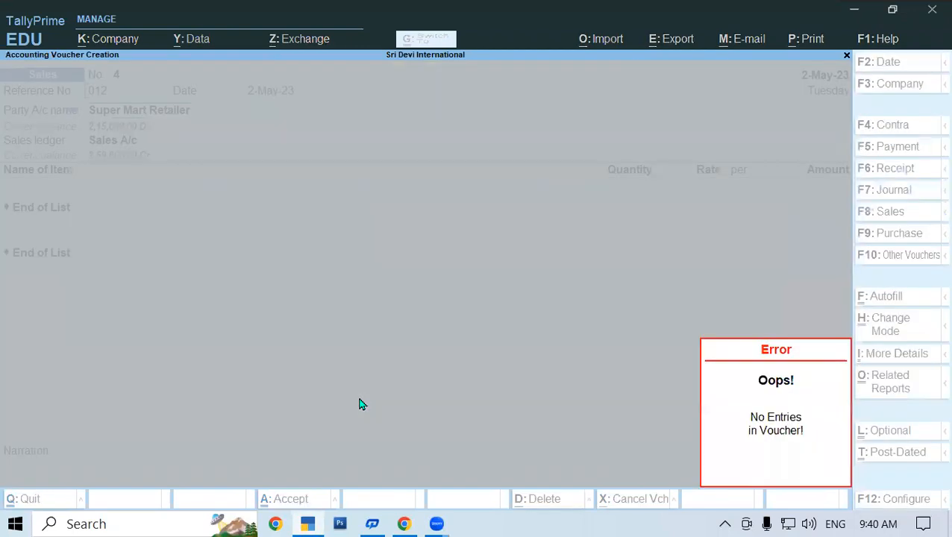
key("Escape")
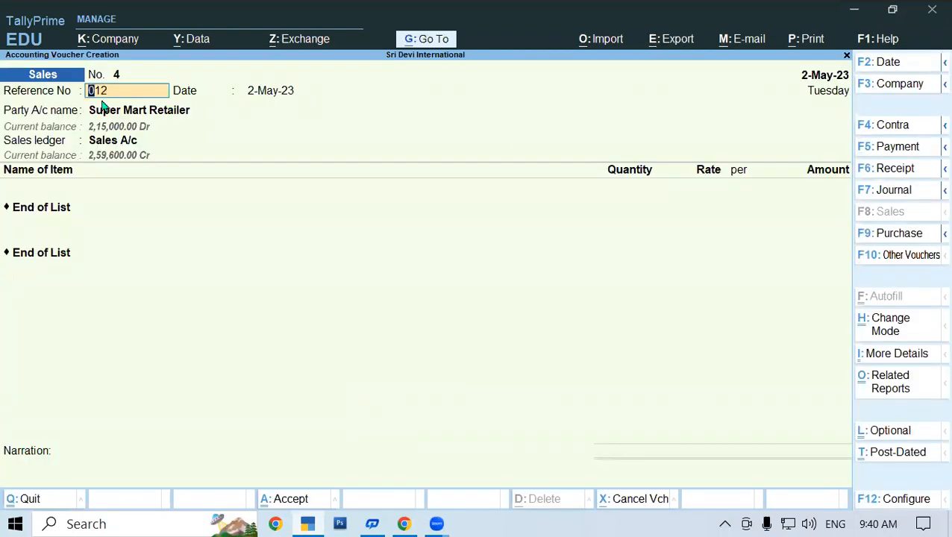
- Select Surf Excel Matic Front Load Powder with location Padrauna- UP in the sales voucher and inspect its active batches
left_click(114, 139)
key("Return")
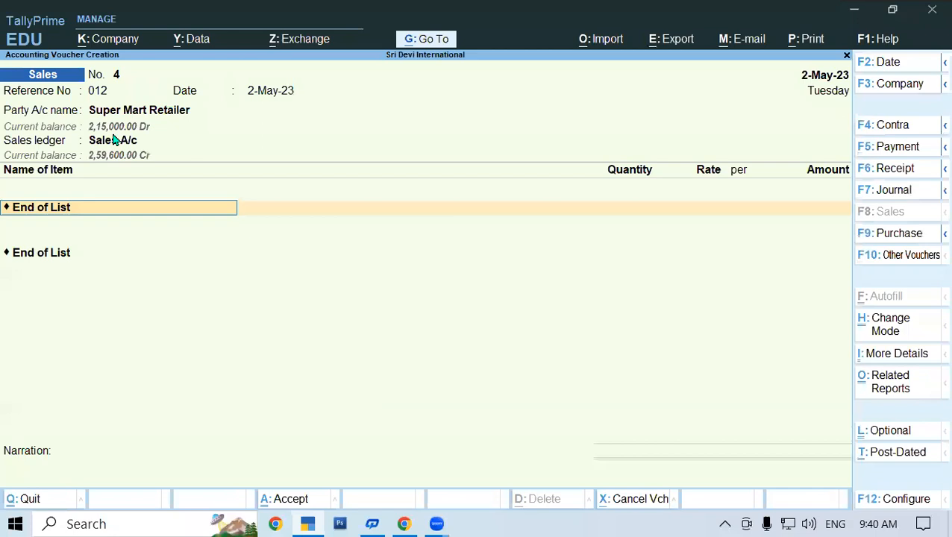
type("Su")
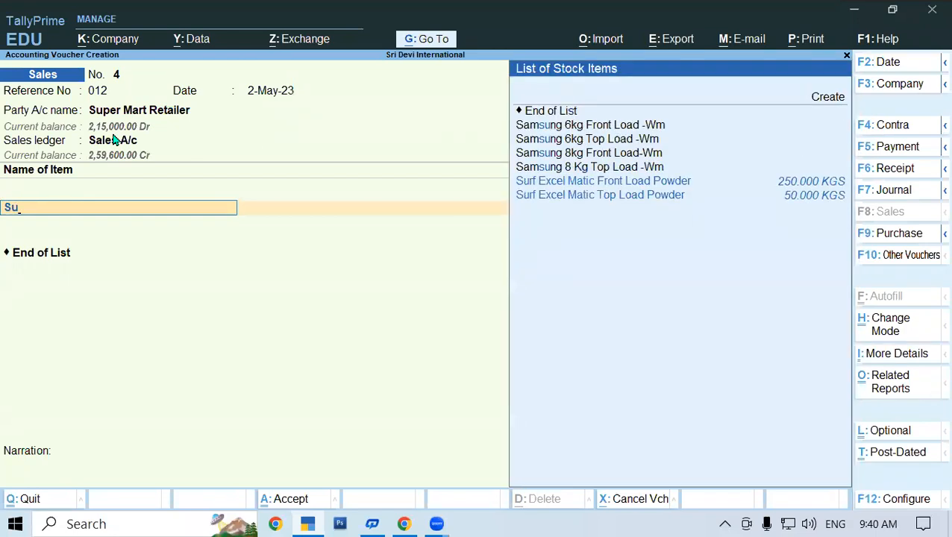
key("Down")
key("Down")
key("Down")
key("Down")
key("Return")
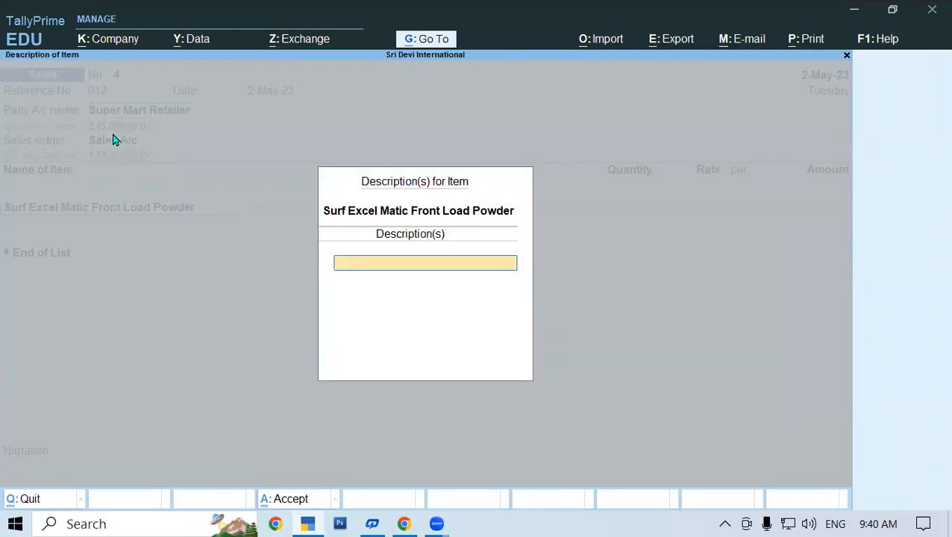
key("Return")
type("P")
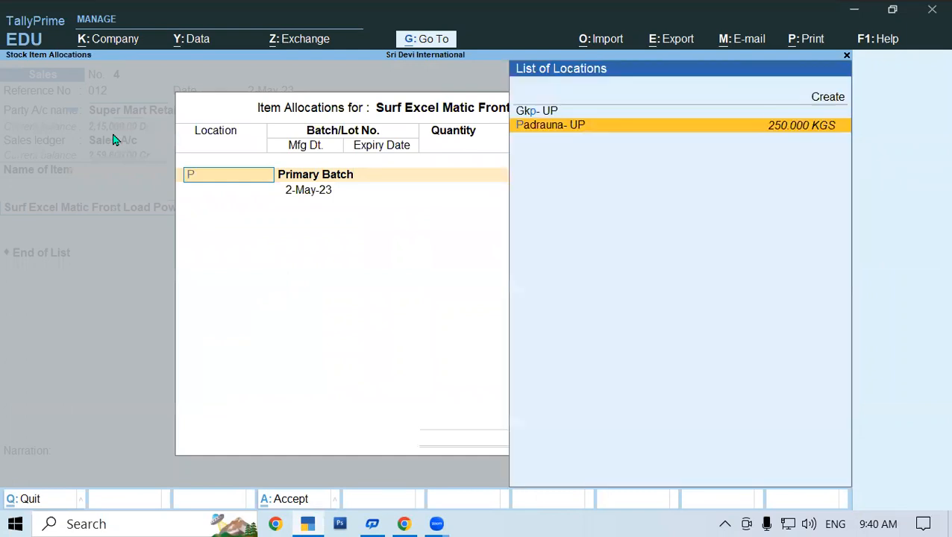
key("Return")
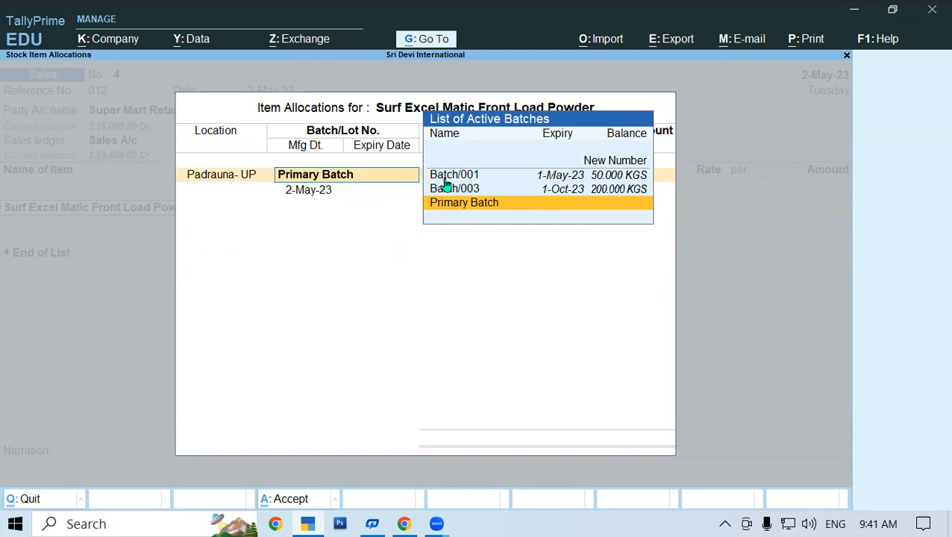
- Quit the item allocation and set Use Expired Batches for Stock items to No in the voucher configuration
key("BackSpace")
key("Escape")
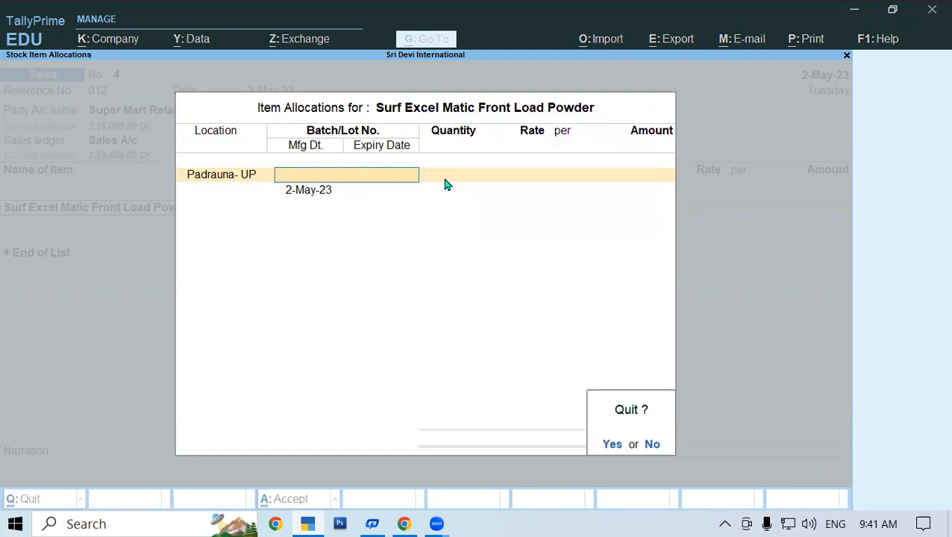
key("y")
key("BackSpace")
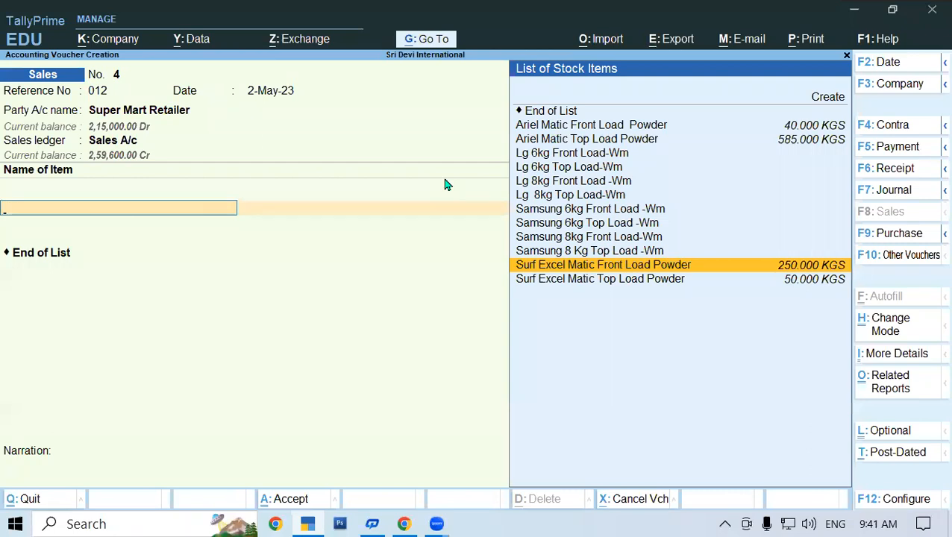
key("F12")
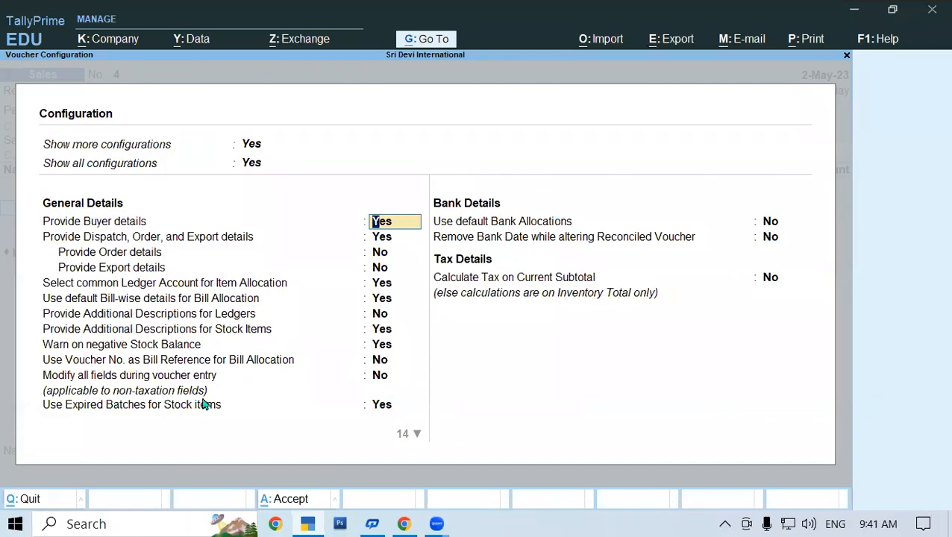
left_click(385, 405)
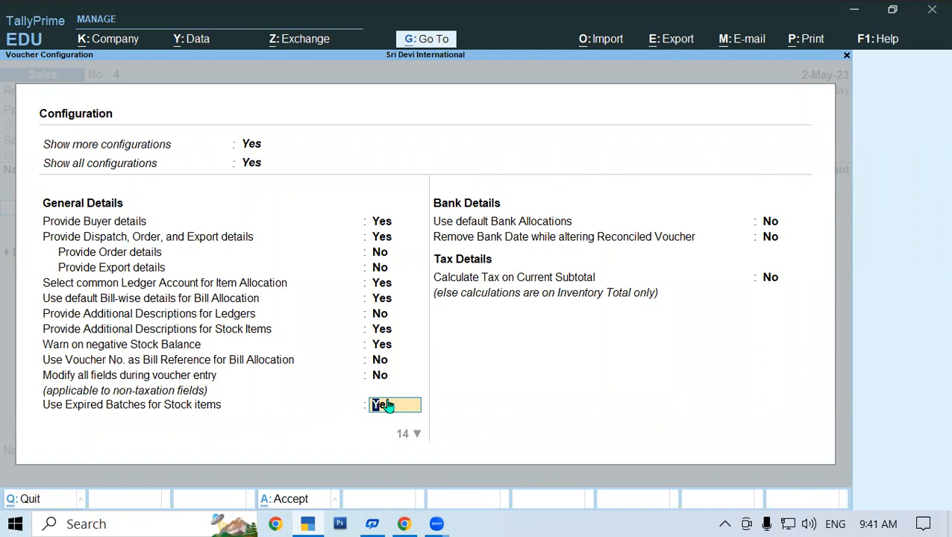
key("n")
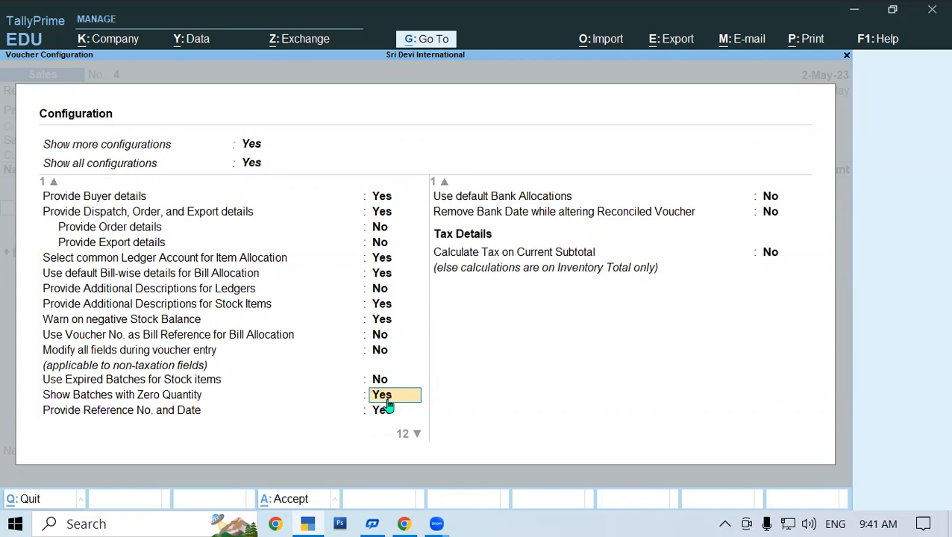
key("ctrl+a")
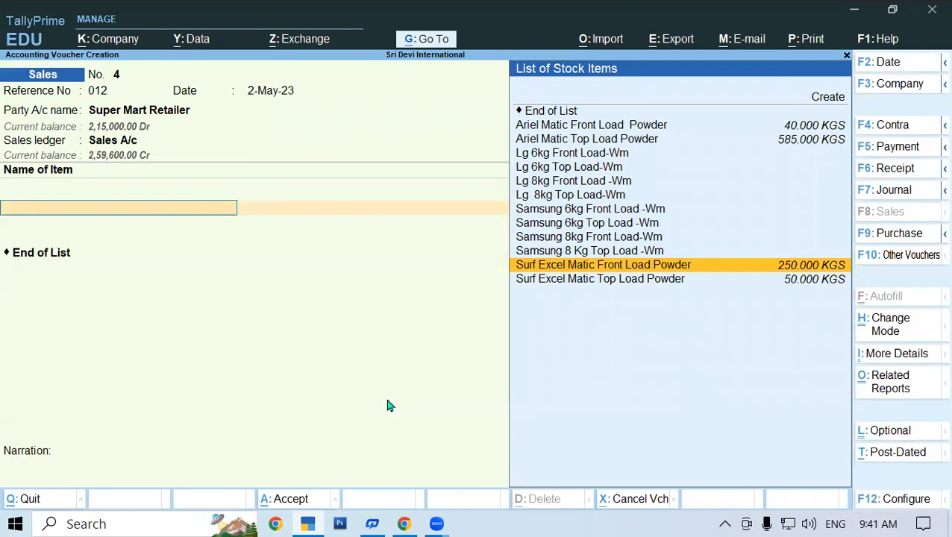
- Choose Surf Excel Matic Front Load Powder at Padrauna- UP again and check its list of active batches
type("Su")
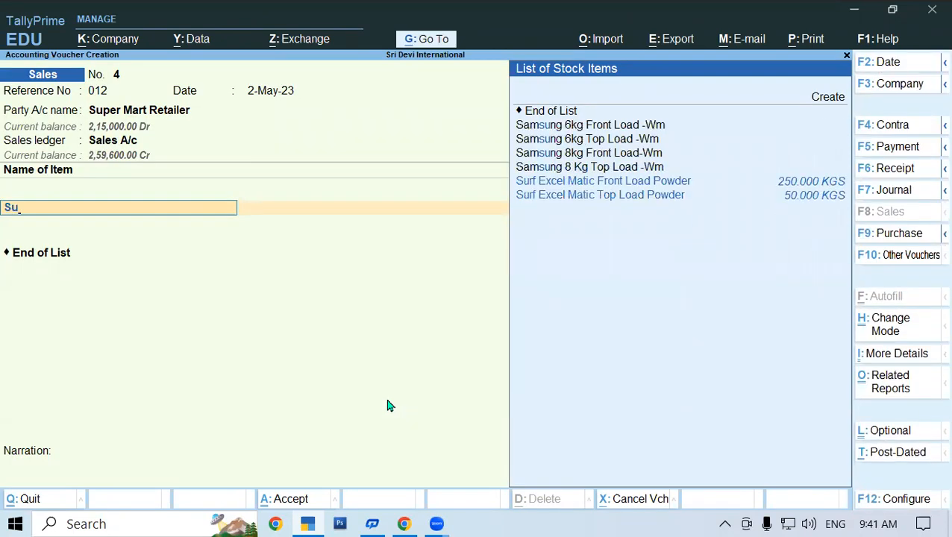
key("Return")
key("Return")
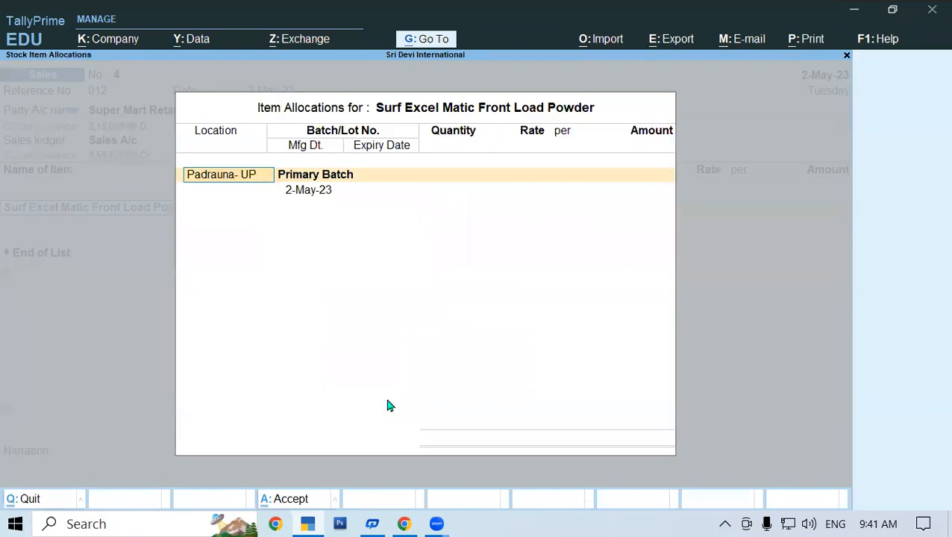
key("Return")
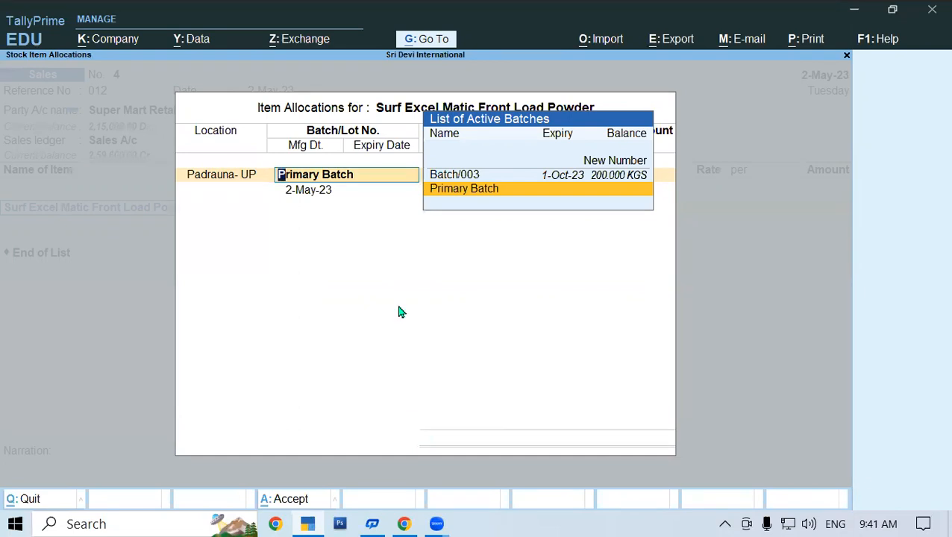
- Switch to the browser document, read the expired-batch observation and Batch Summary instructions, and return to TallyPrime
key("alt+Tab")
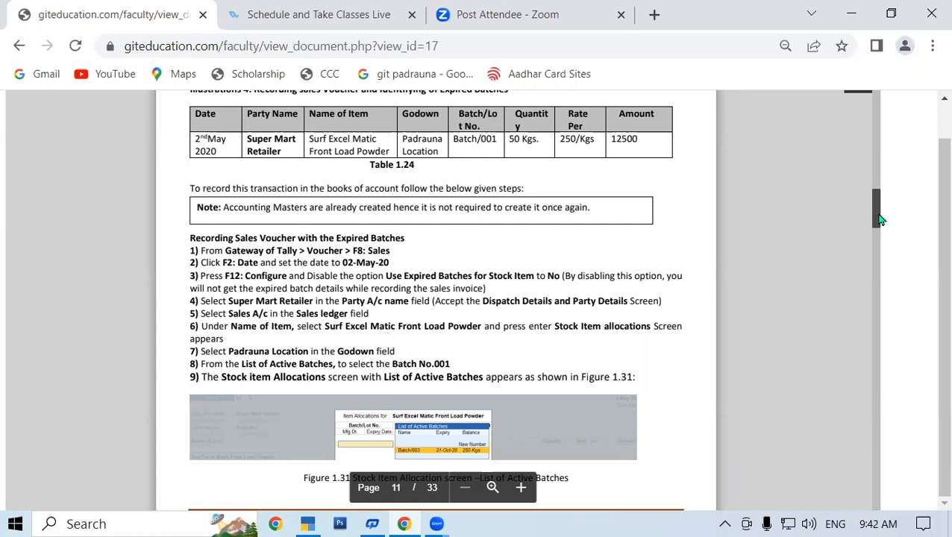
left_click_drag(879, 220, 880, 228)
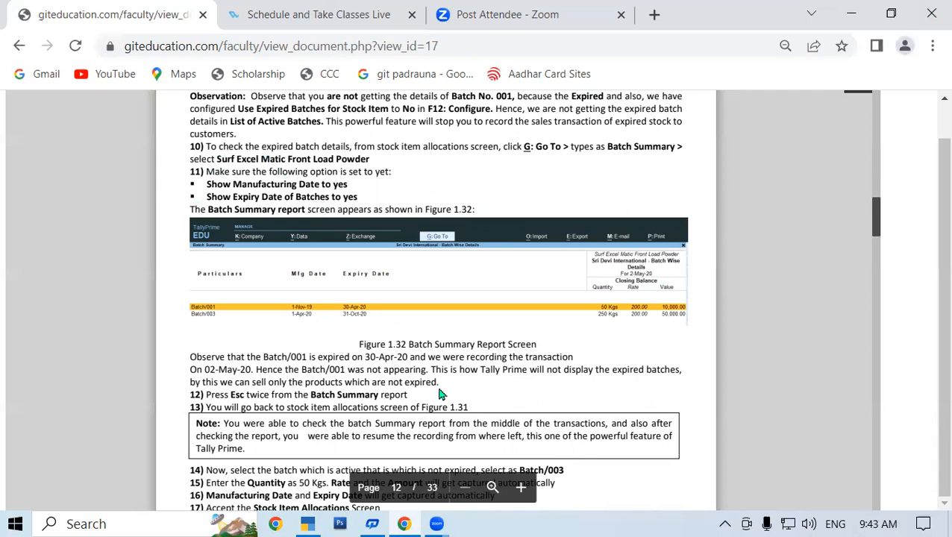
left_click(308, 524)
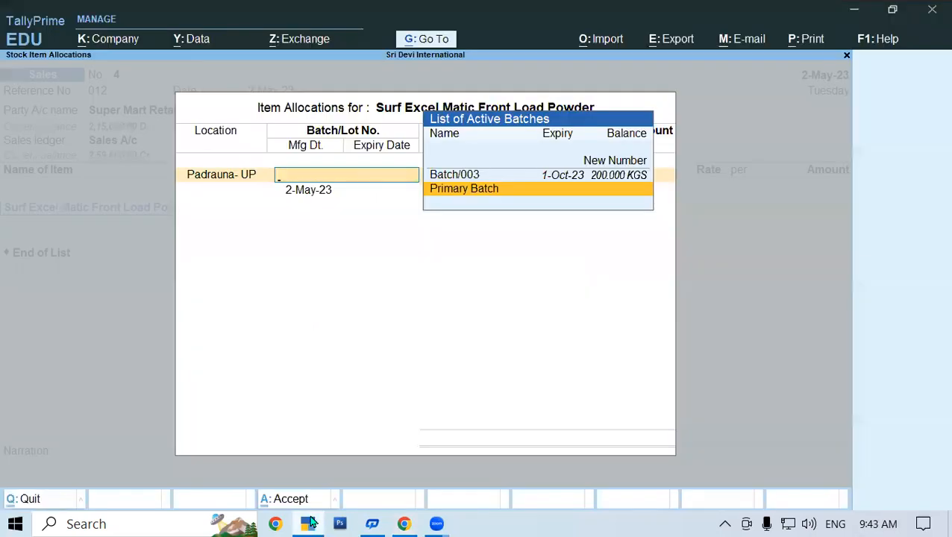
- Quit the unfinished sales voucher without saving and return to the Gateway of Tally
key("Escape")
key("Escape")
key("Escape")
key("y")
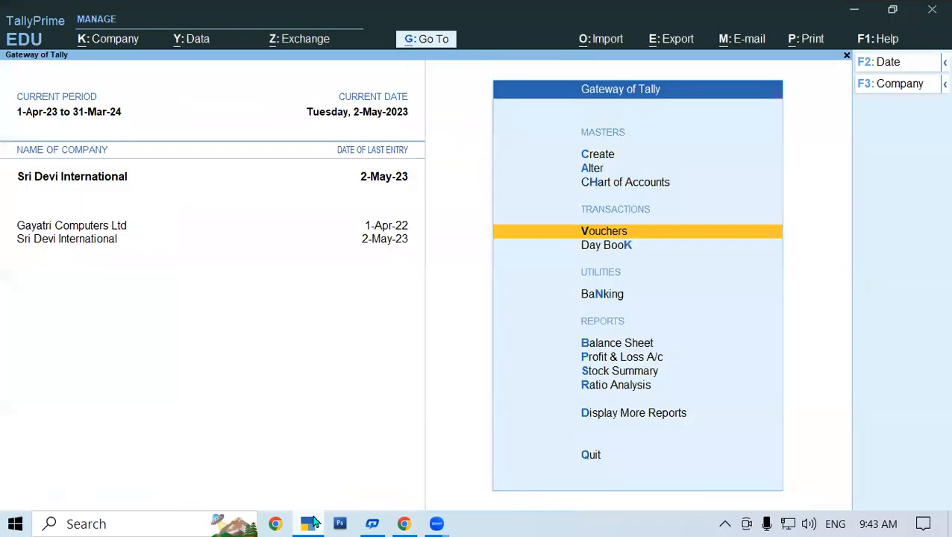
left_click(210, 524)
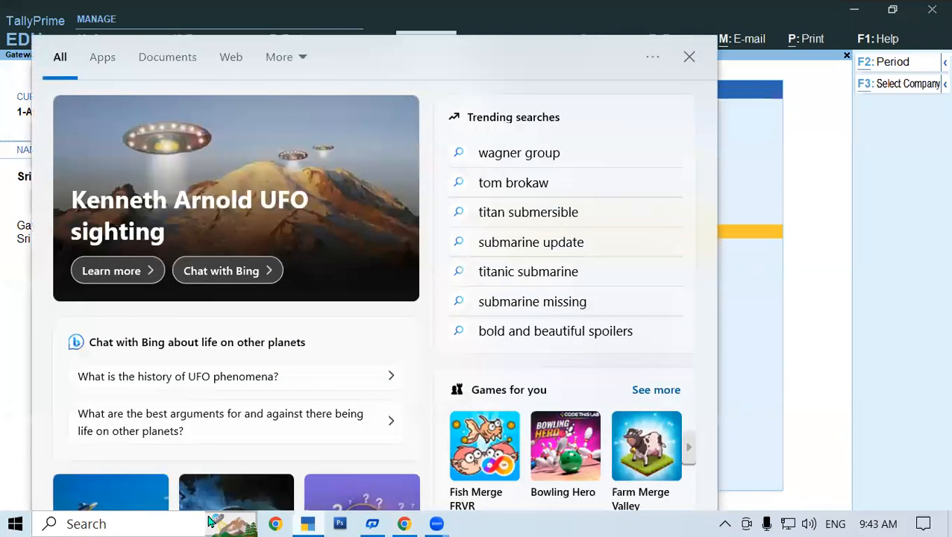
left_click(848, 297)
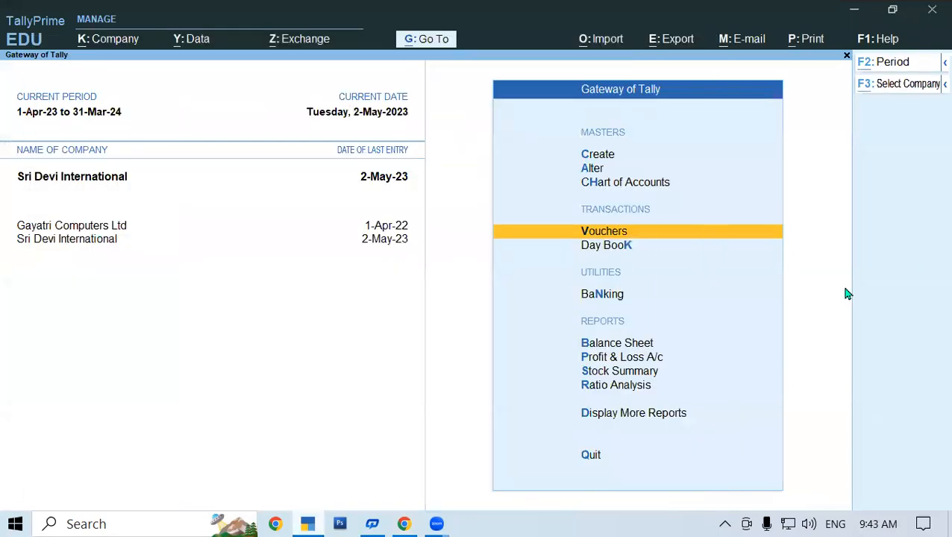
- Find the Batch Summary report by searching for "batch" and open it for Surf Excel Matic Front Load Powder
key("alt+g")
type("ba")
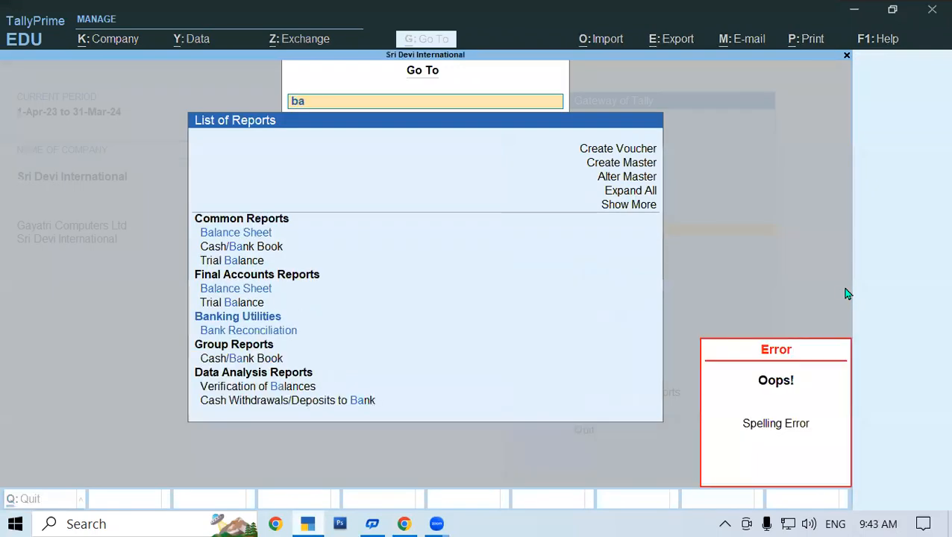
type("tch")
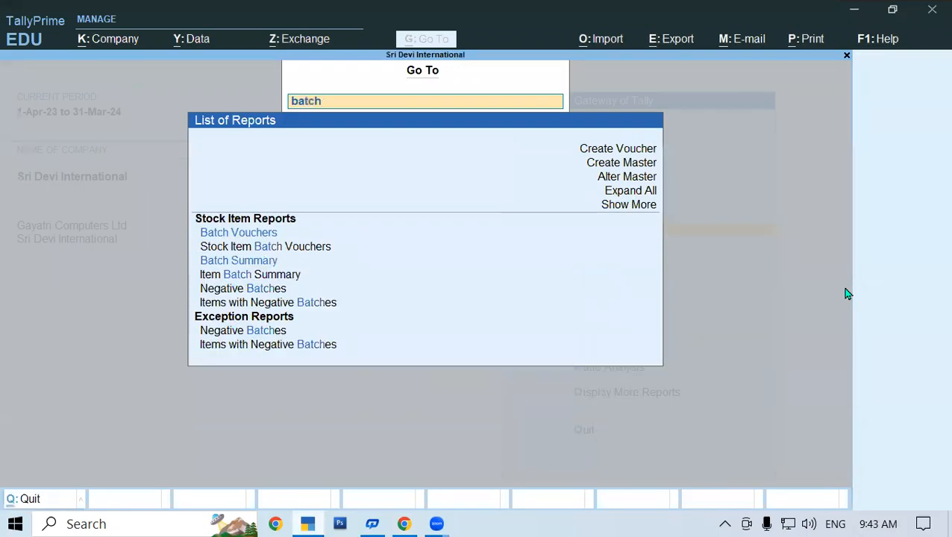
left_click(244, 261)
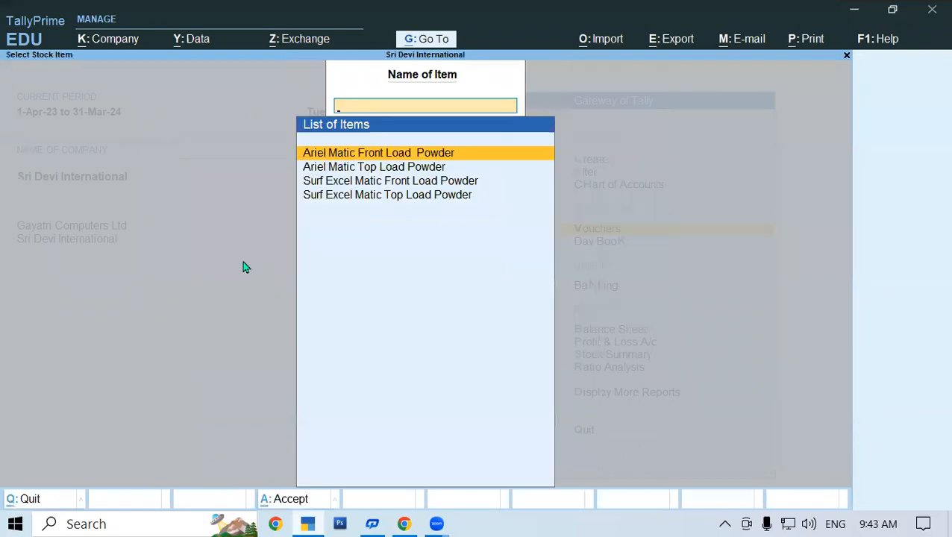
key("Down")
key("Down")
key("Down")
key("Up")
key("Return")
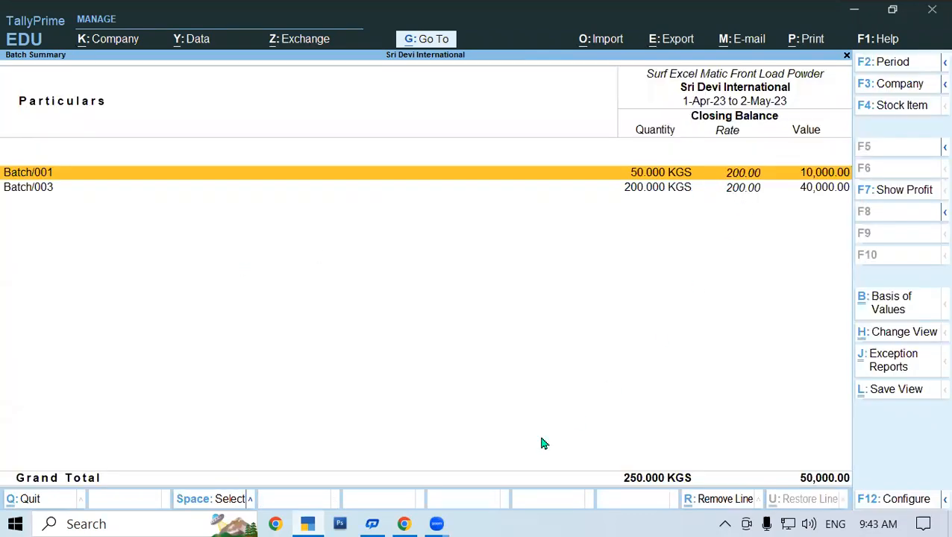
- Set Show Manufacturing Date and Show Expiry Date of Batches to Yes in the Batch Summary configuration
left_click(312, 522)
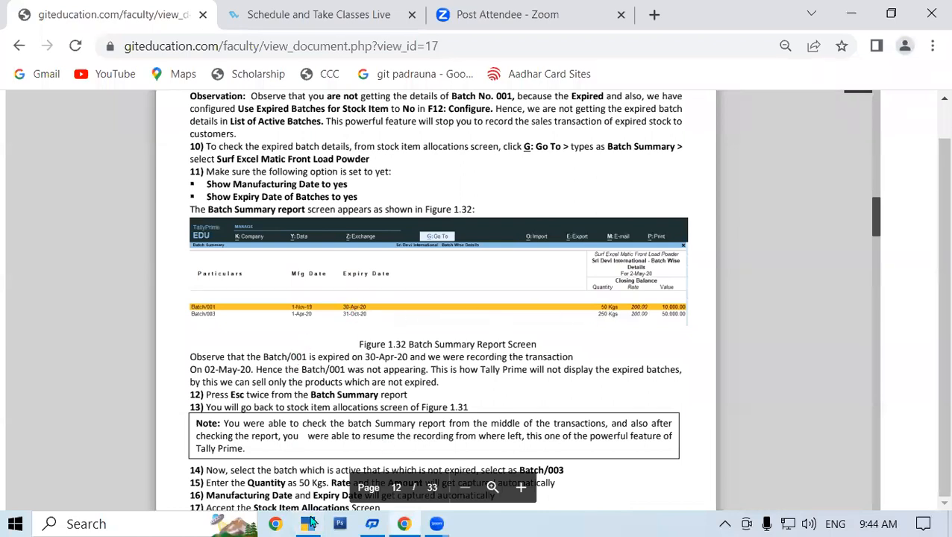
key("alt+Tab")
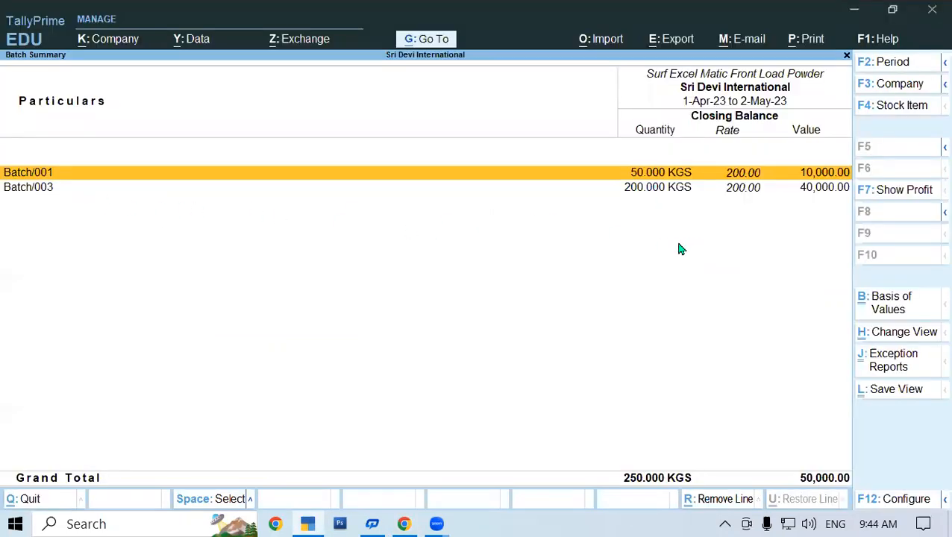
key("F12")
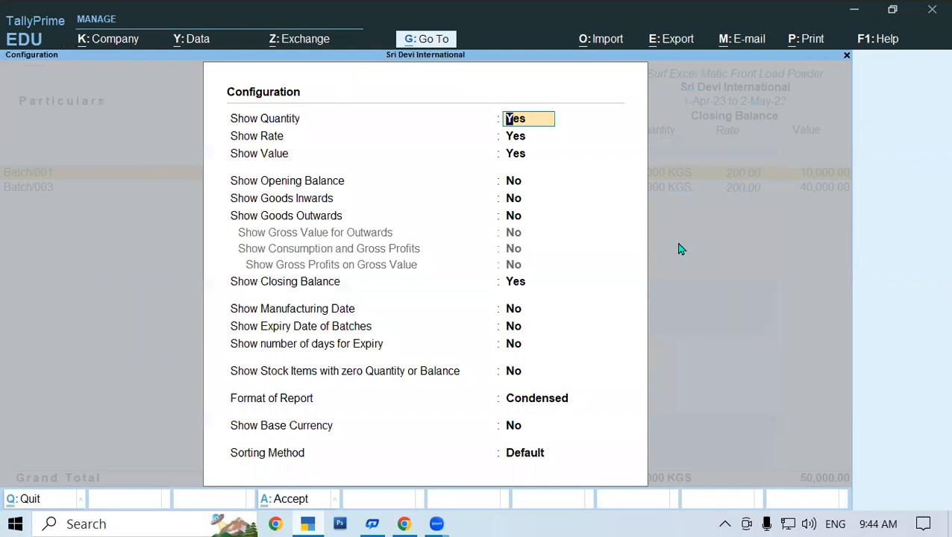
key("Return")
key("Return")
key("Return")
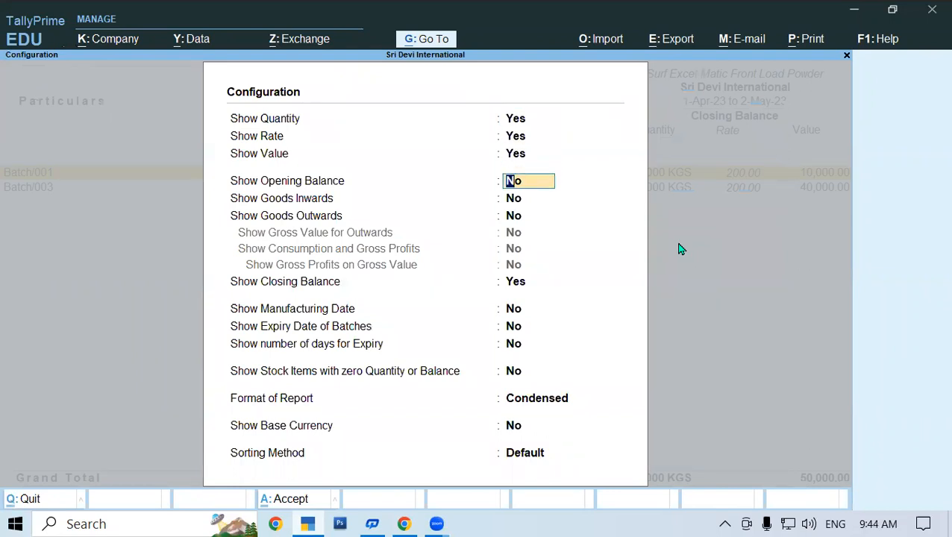
key("Return")
key("Return")
key("Return")
key("Return")
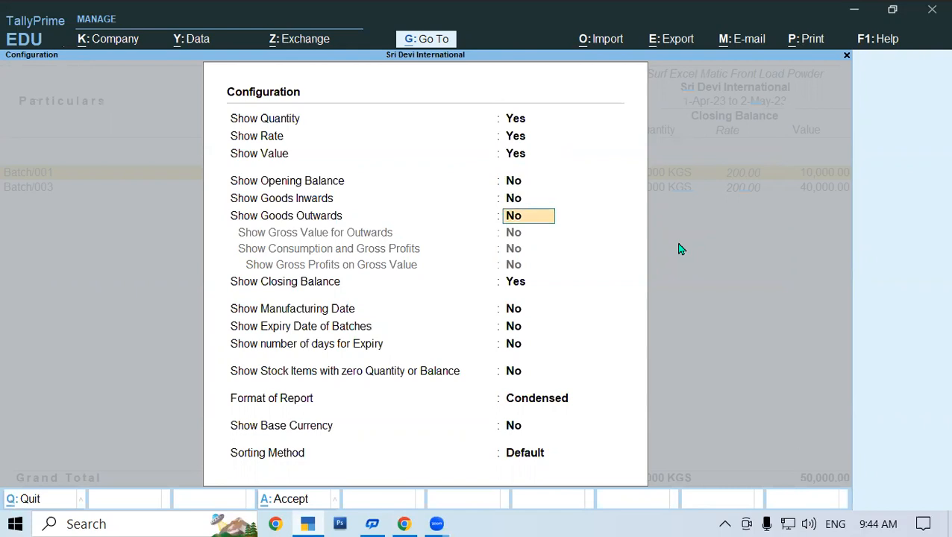
type("y")
key("Return")
type("y")
key("Return")
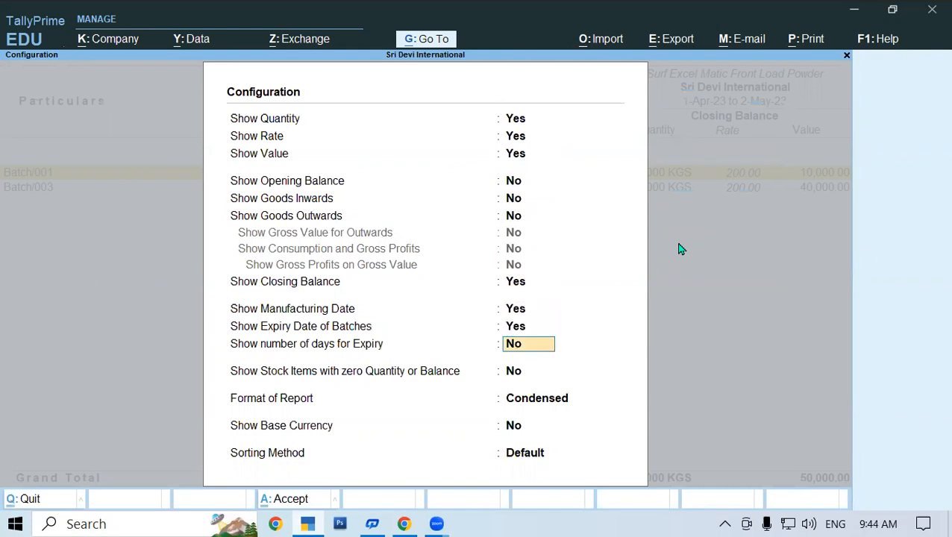
- Set the Batch Summary's Format of Report to Detailed and apply the configuration
key("Return")
key("Return")
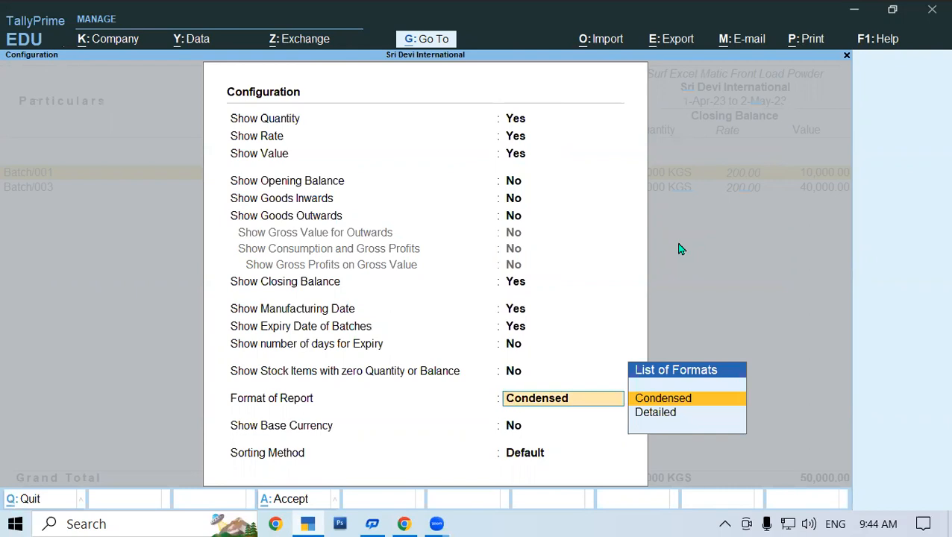
key("Down")
key("Return")
key("Return")
key("Return")
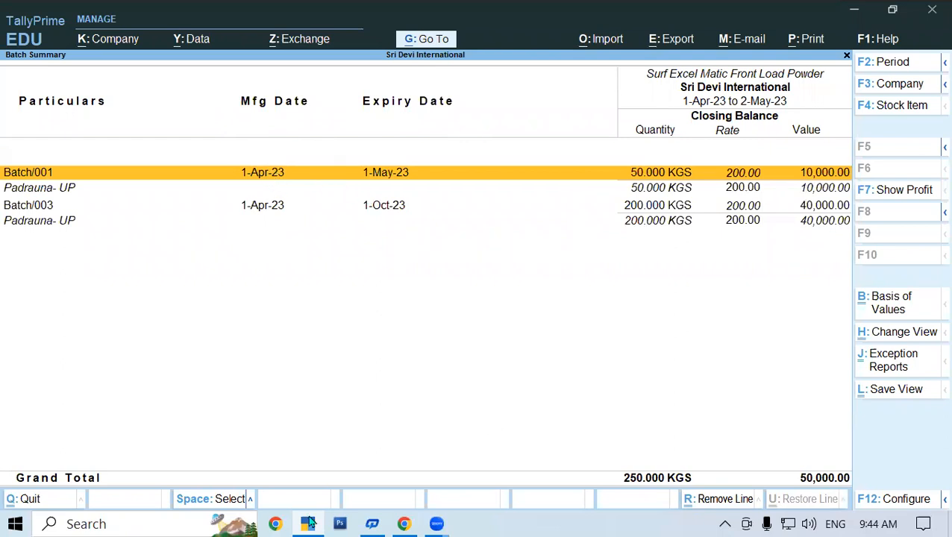
- Check the Batch Summary figure in the browser document, then switch TallyPrime's report back to the condensed format
left_click(404, 524)
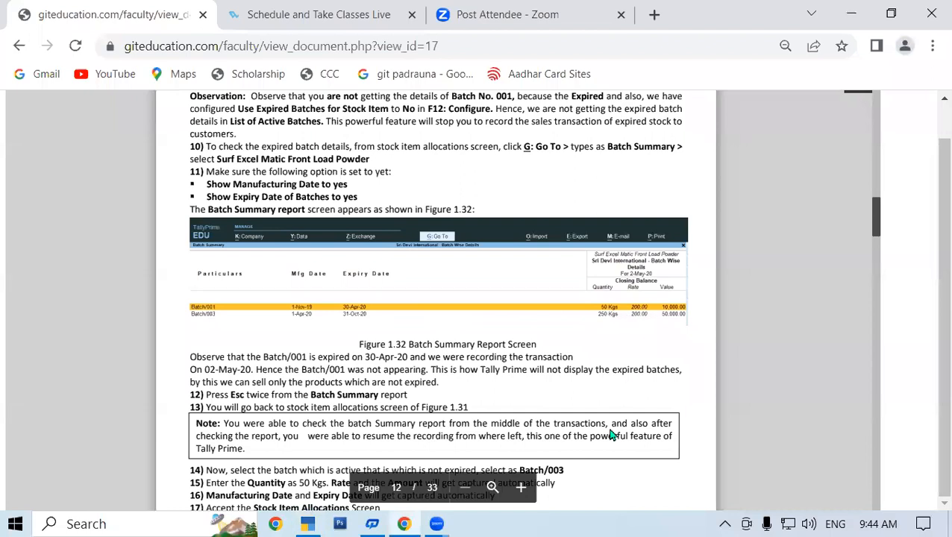
left_click(308, 524)
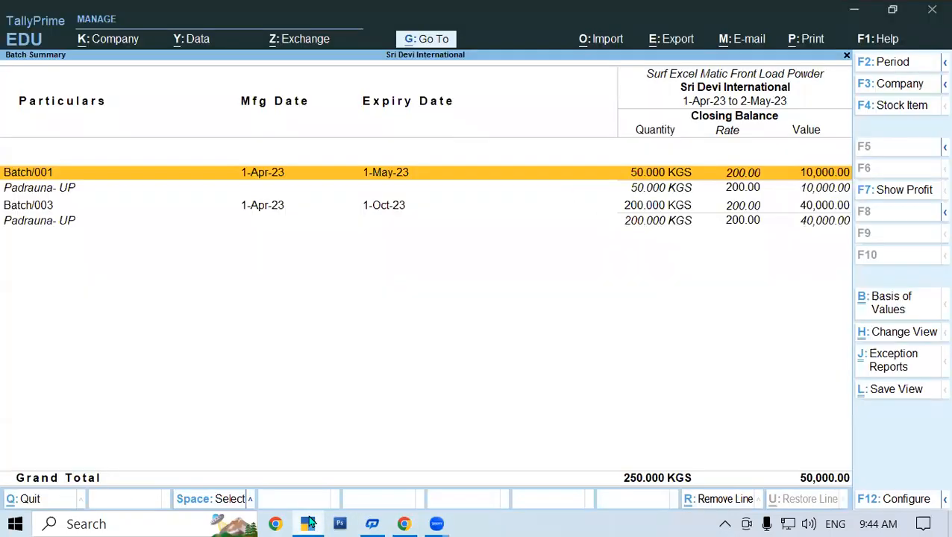
key("alt+F5")
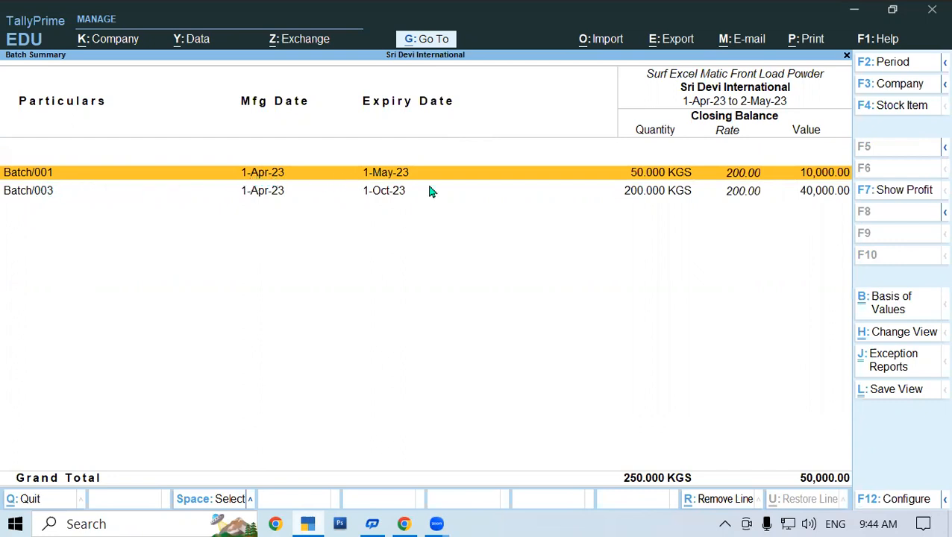
- Compare the Batch/001 and Batch/003 quantities in the Batch Summary with Figure 1.32 in the browser document
left_click(650, 192)
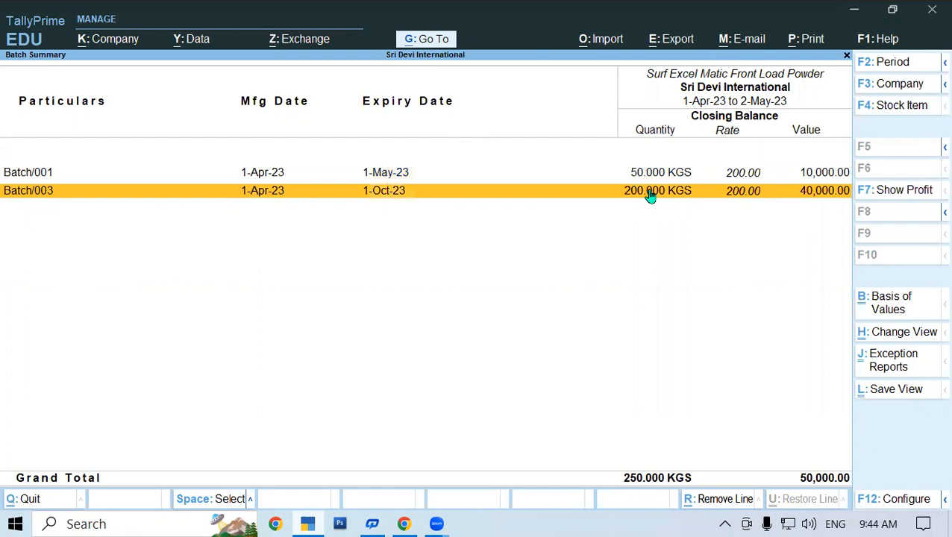
left_click(306, 524)
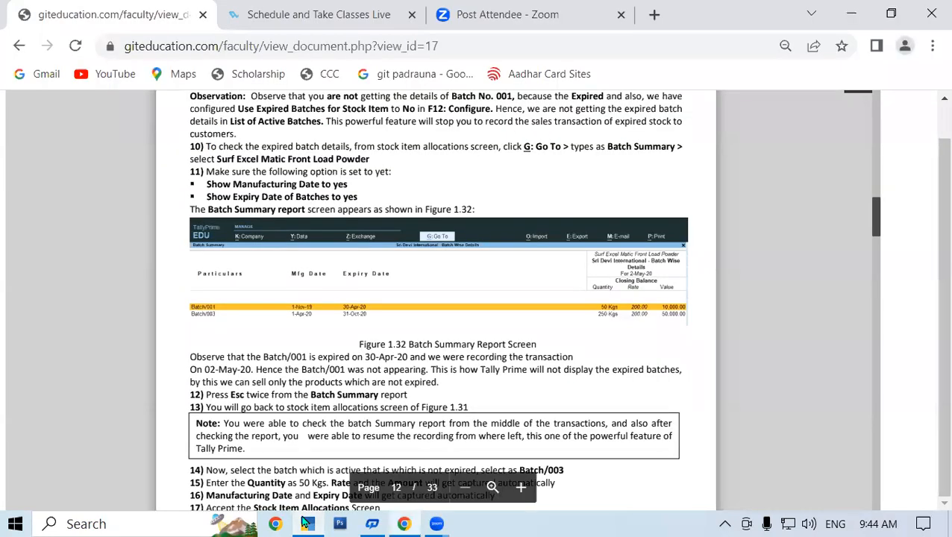
left_click(306, 524)
left_click(306, 524)
scroll(445, 291, "up", 1)
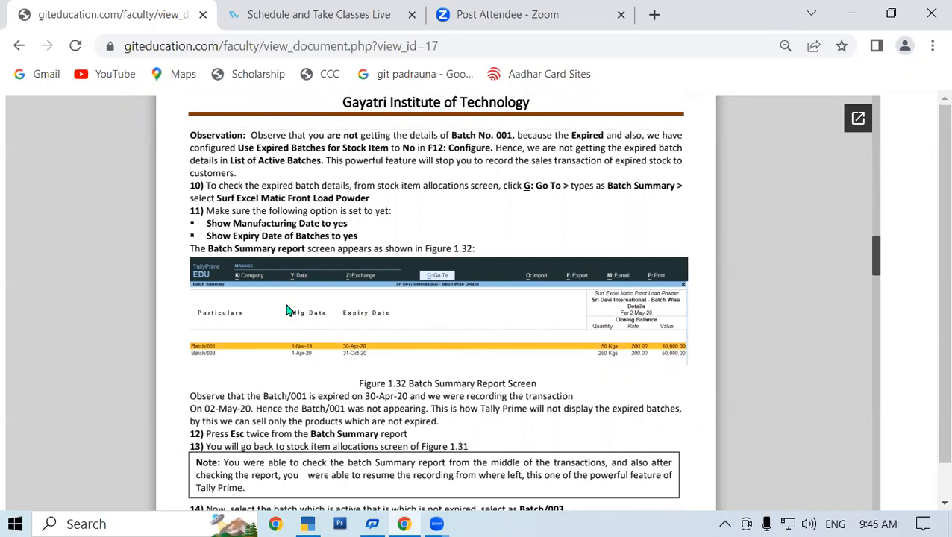
left_click(306, 522)
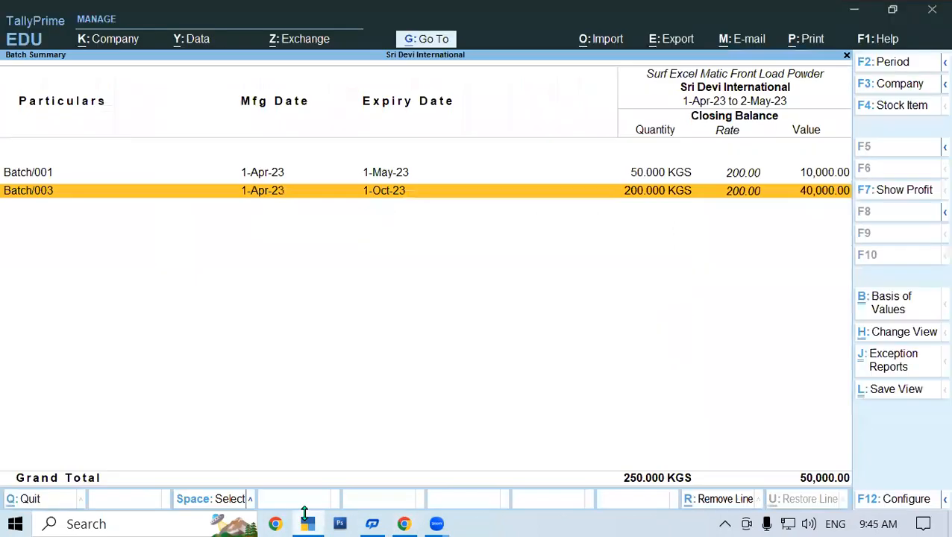
left_click(638, 175)
left_click(639, 194)
left_click(311, 523)
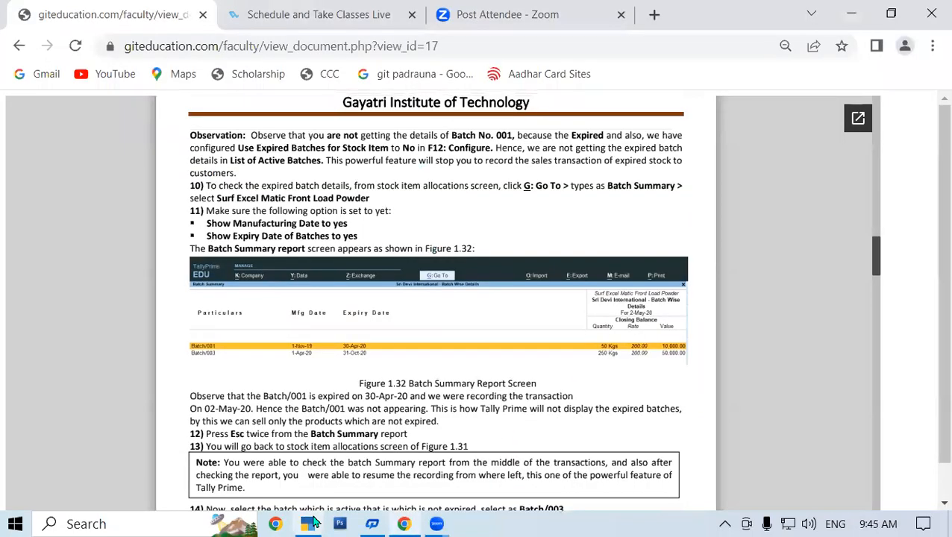
left_click(309, 524)
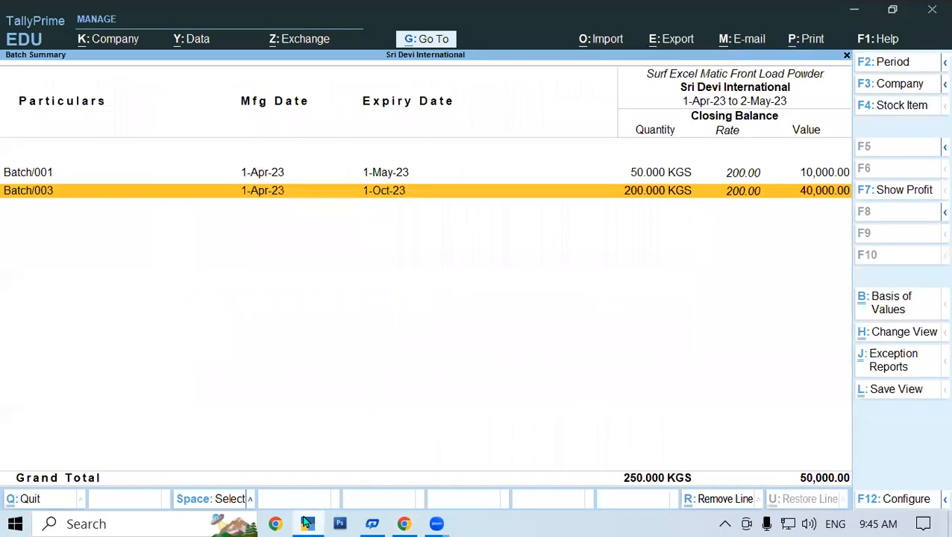
left_click(307, 523)
left_click(308, 522)
- Leave the Batch Summary and delete the 2-May-23 Super Mart Retailer sales voucher from the Day Book
key("Escape")
key("Escape")
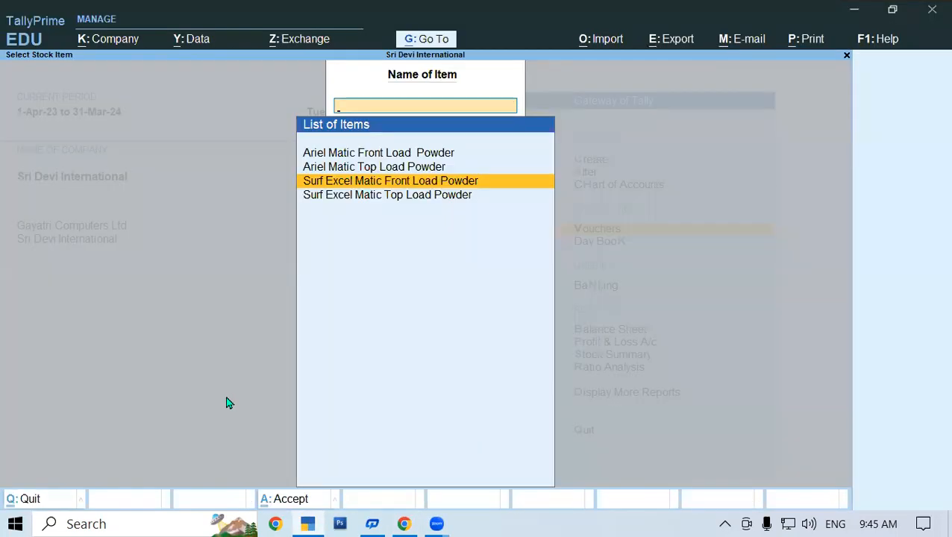
key("Escape")
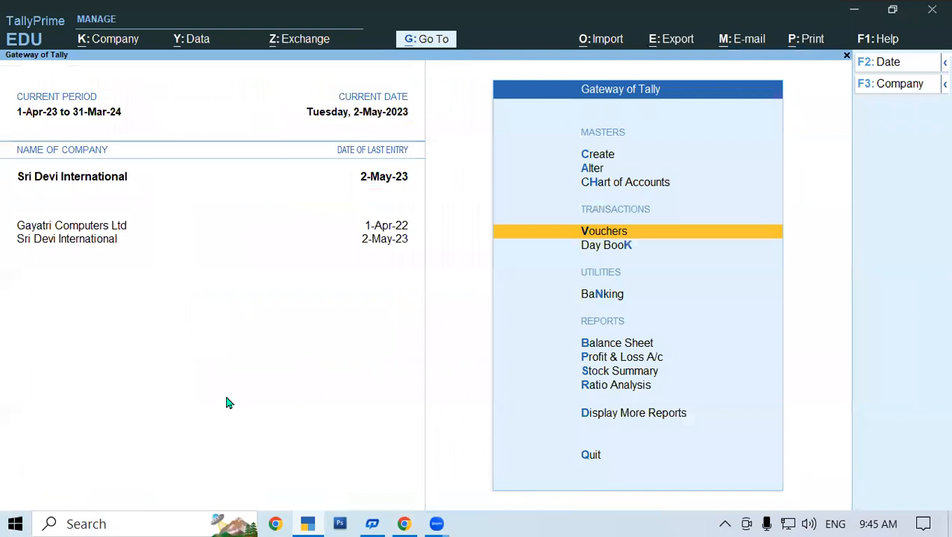
key("k")
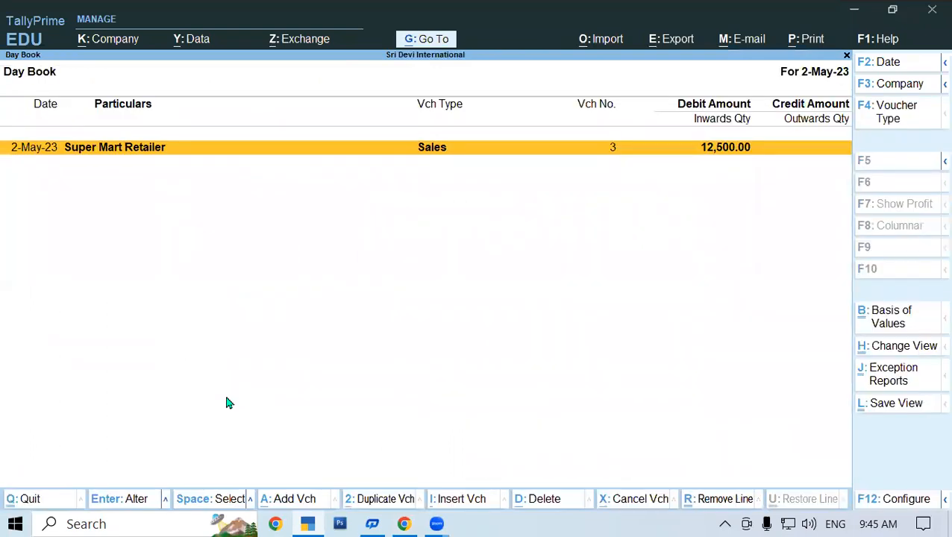
key("Return")
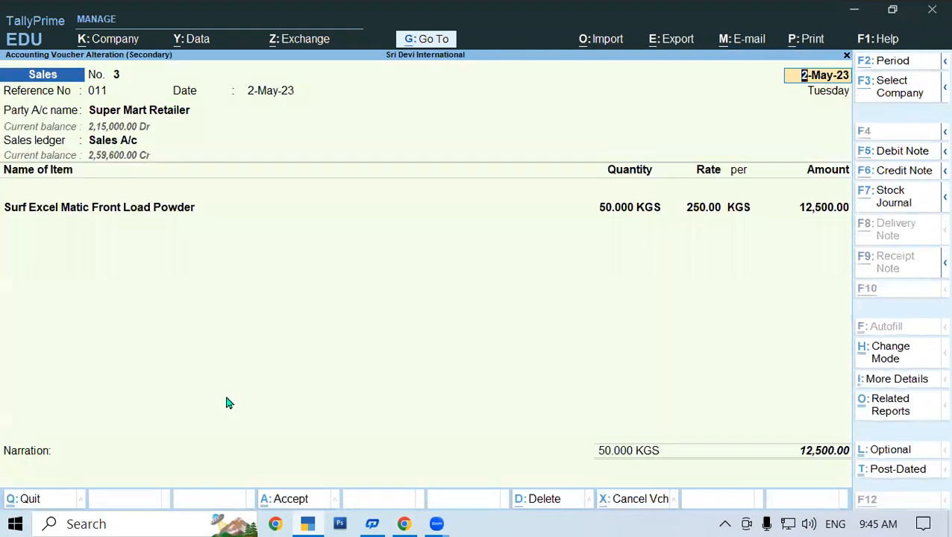
key("alt+d")
key("y")
key("Escape")
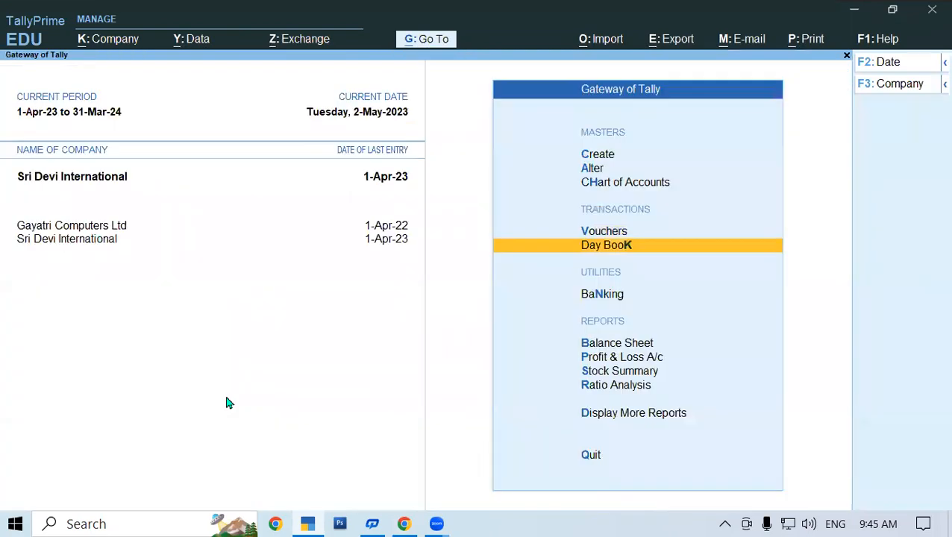
- Search the reports for "Batc" and open the Batch Summary for Surf Excel Matic Front Load Powder
key("alt+g")
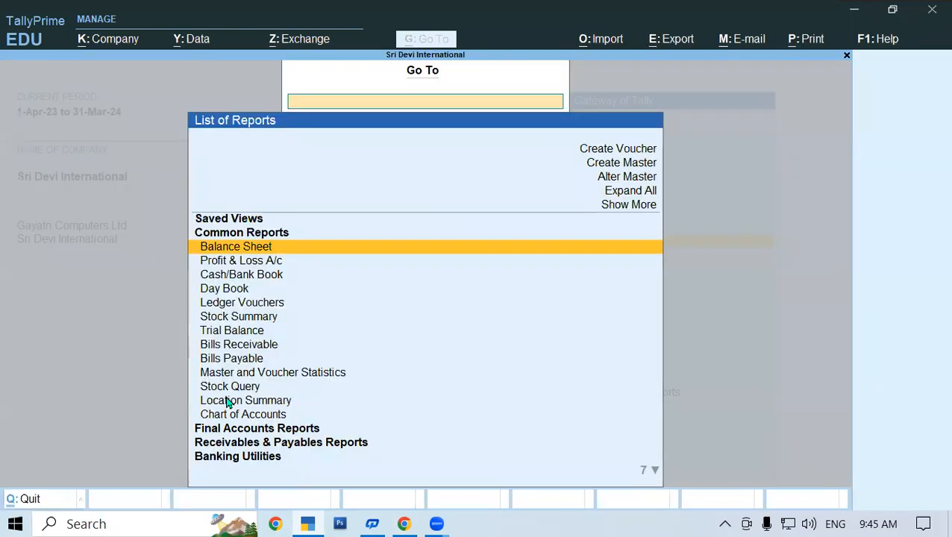
type("Batc")
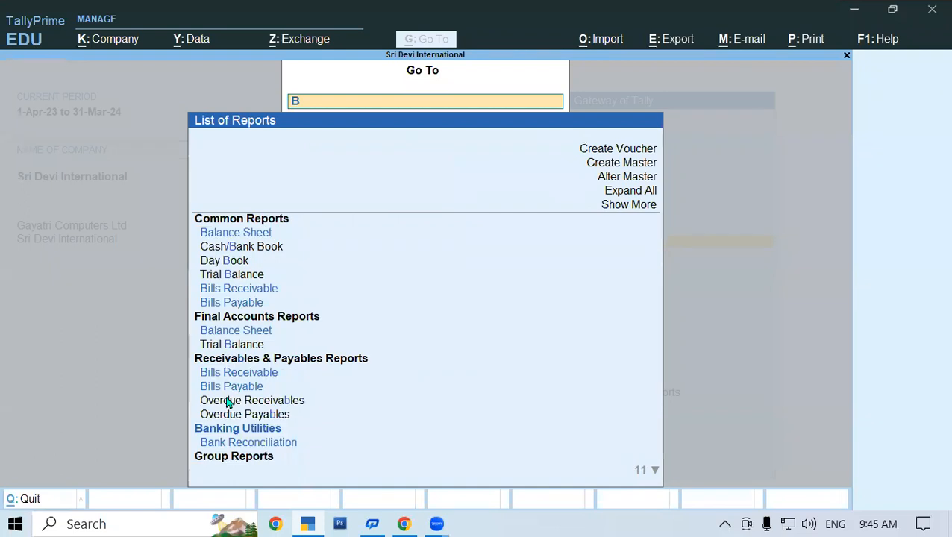
key("Down")
key("Down")
key("Down")
key("Return")
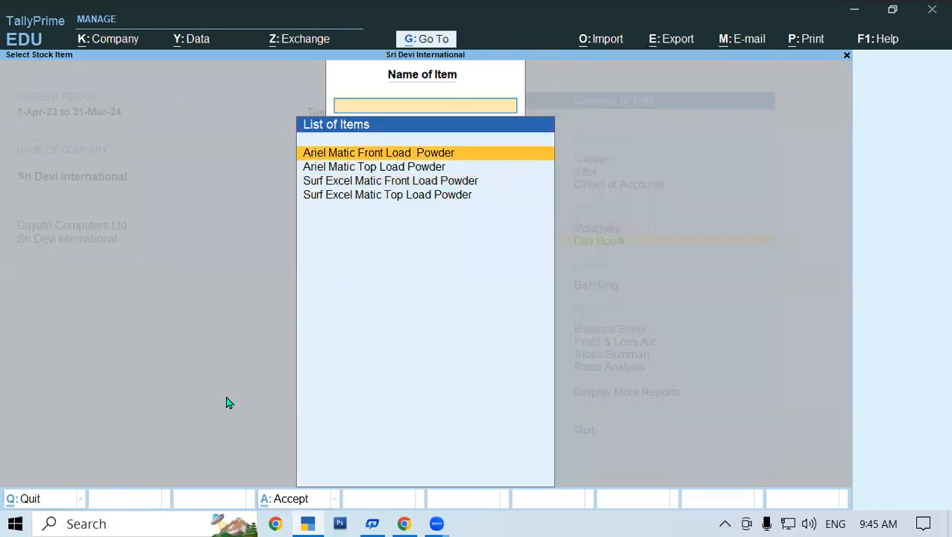
key("Down")
key("Down")
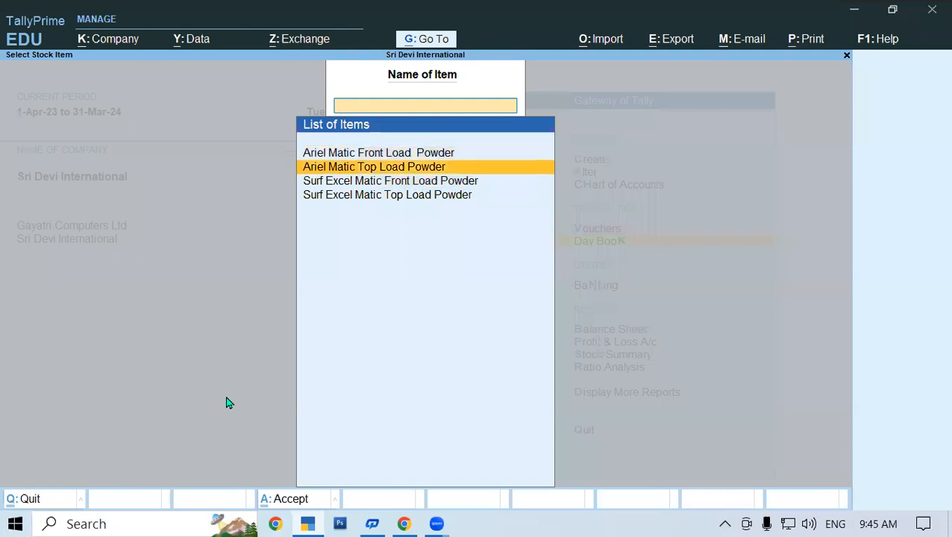
key("Return")
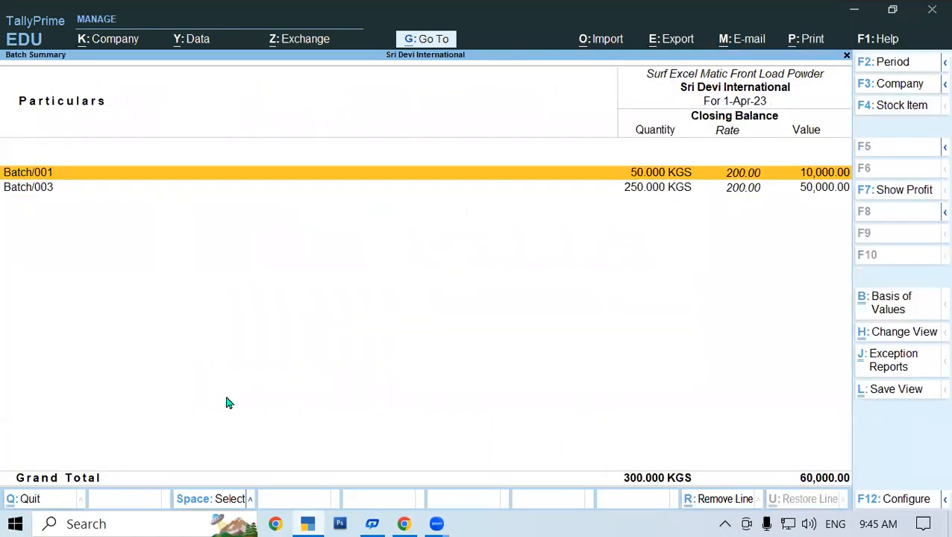
- Configure the Batch Summary with Show Manufacturing Date and Show Expiry Date of Batches set to Yes
key("F12")
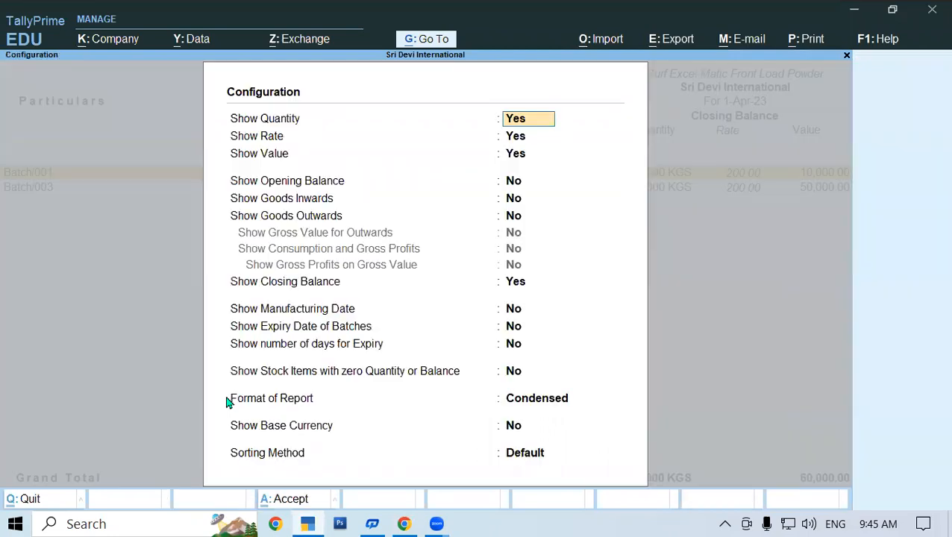
left_click(510, 310)
type("y")
key("Return")
type("y")
key("Return")
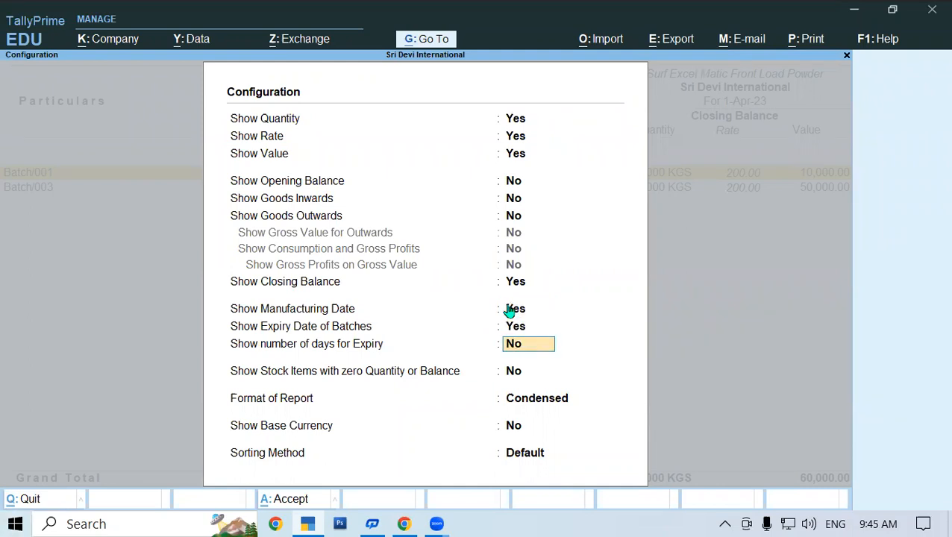
- Choose Detailed as the Batch Summary's report format and apply the configuration
key("Return")
key("Return")
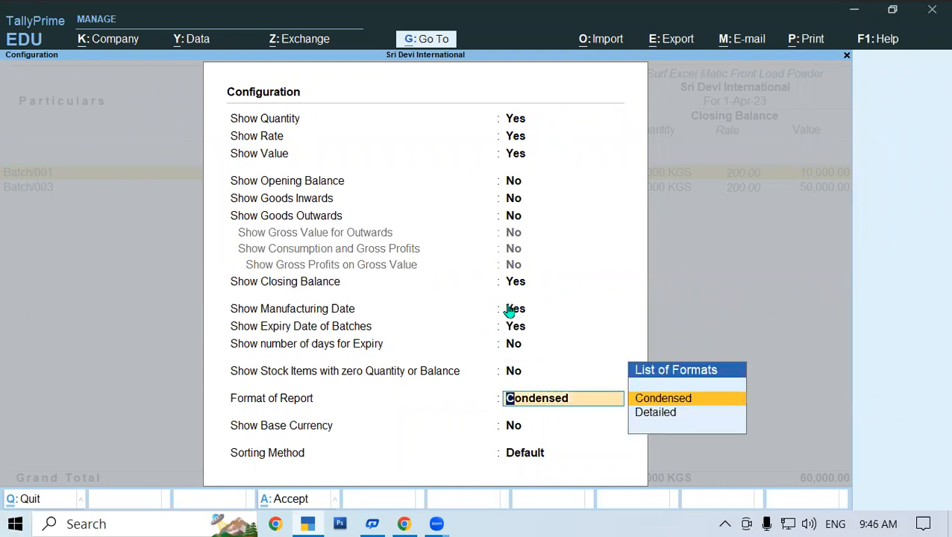
key("Down")
key("Return")
key("Return")
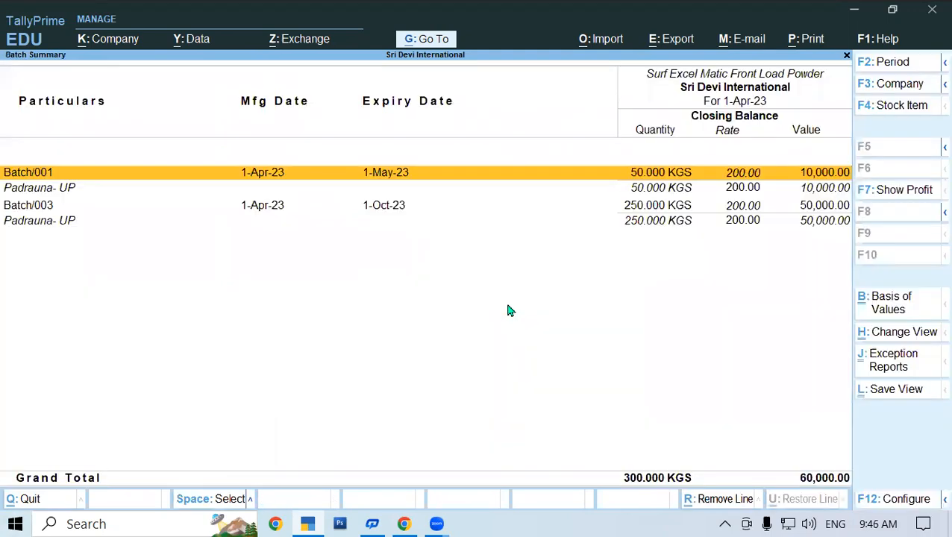
- Condense the Batch Summary and compare it with the browser document's figure, then return to the Gateway of Tally
key("alt+F5")
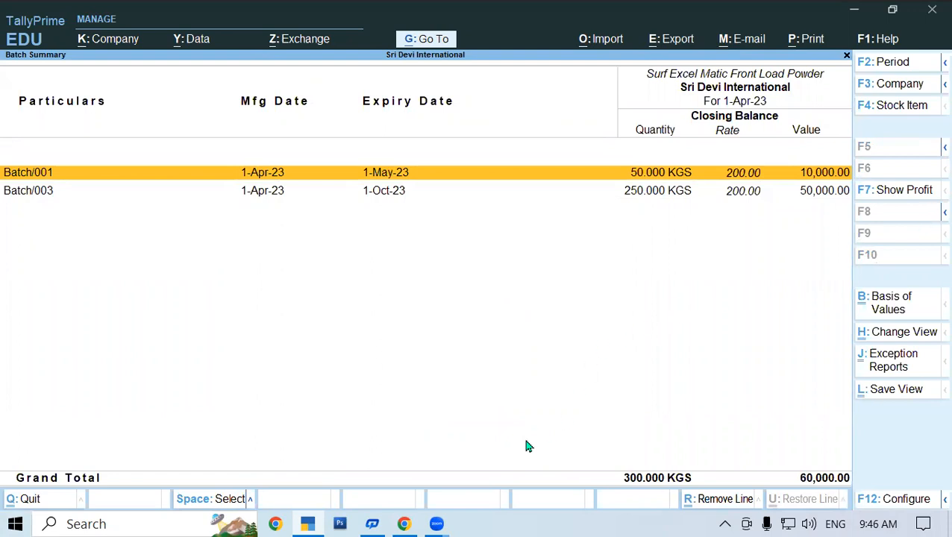
left_click(314, 522)
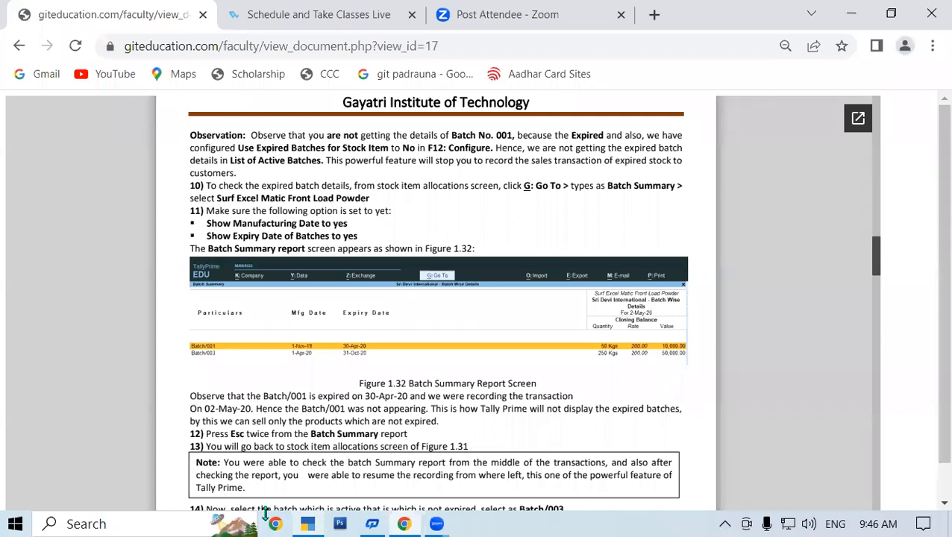
left_click(310, 519)
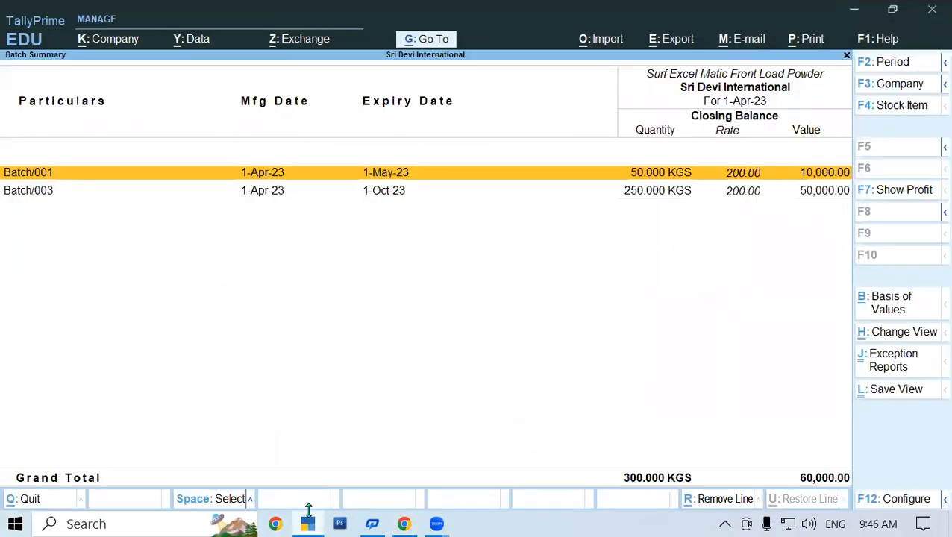
key("Escape")
key("Escape")
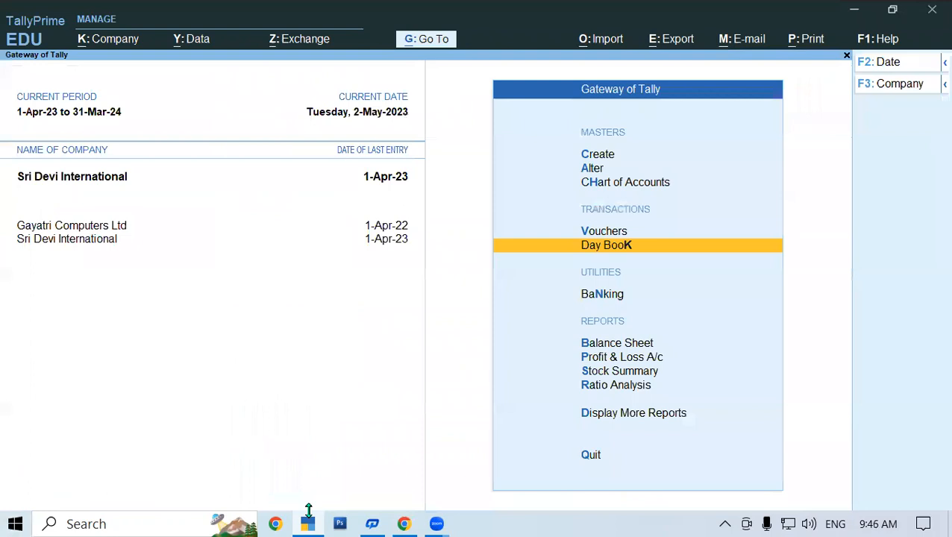
- Start a sales voucher dated 2-May-23 with reference number 011, party Super Mart Retailer and ledger Sales A/c
key("v")
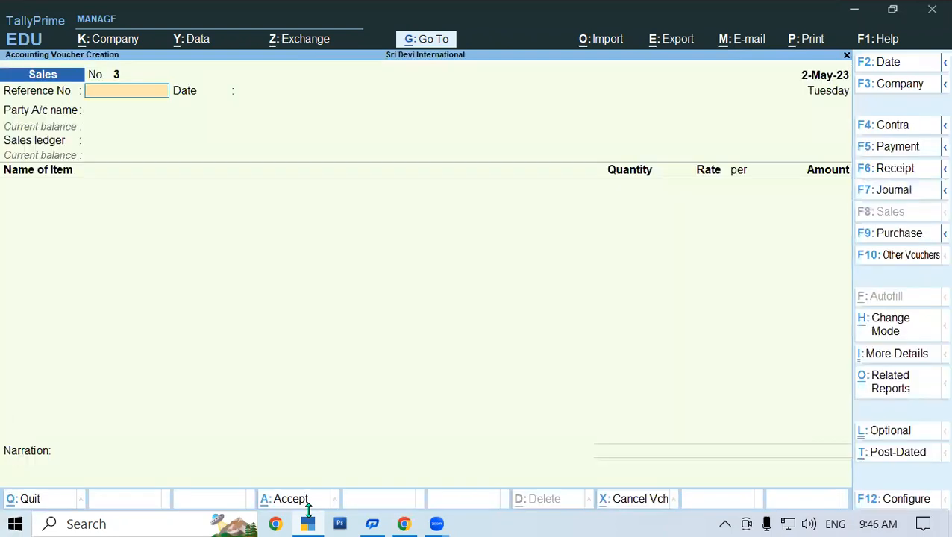
type("011")
key("Return")
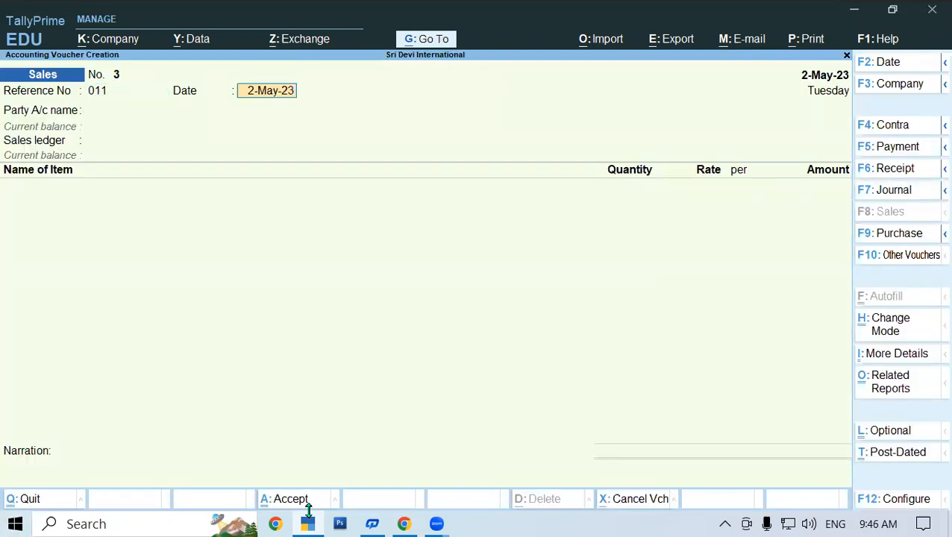
key("Return")
type("Su")
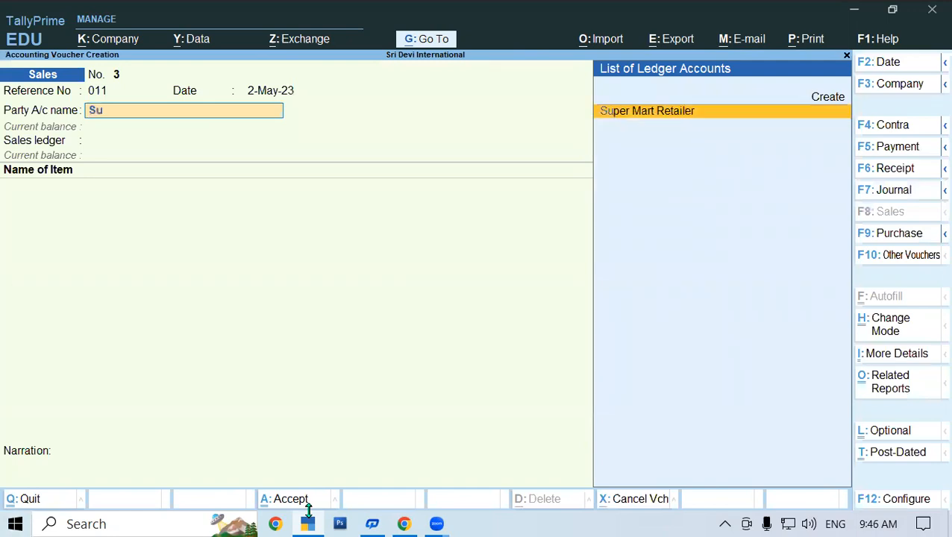
key("Return")
key("ctrl+a")
key("ctrl+a")
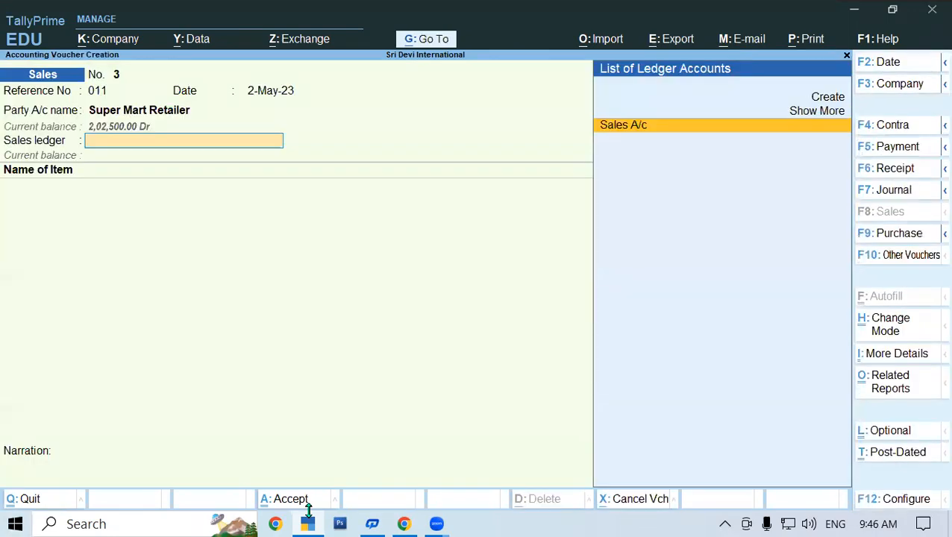
key("Return")
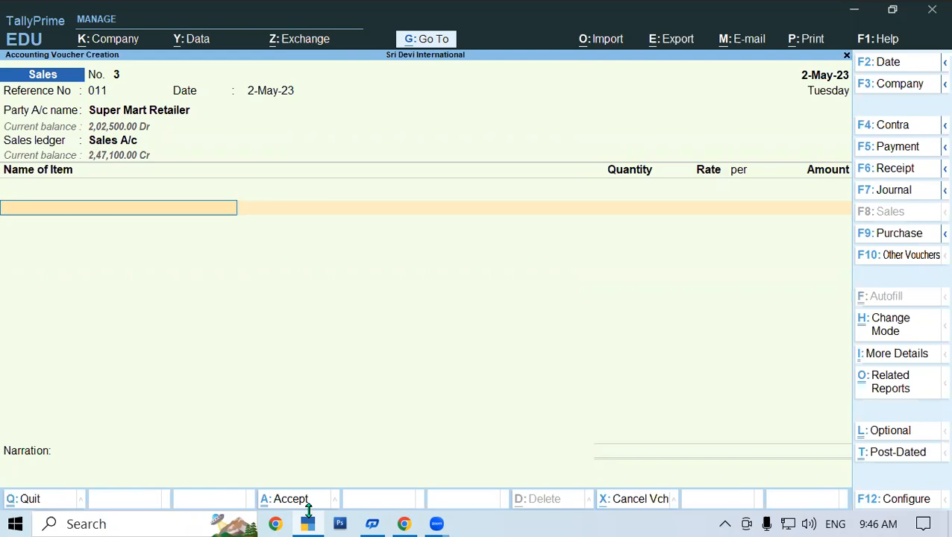
- Add Surf Excel Matic Front Load Powder to the voucher, allocated from location Padrauna- UP and Batch/003
type("Su")
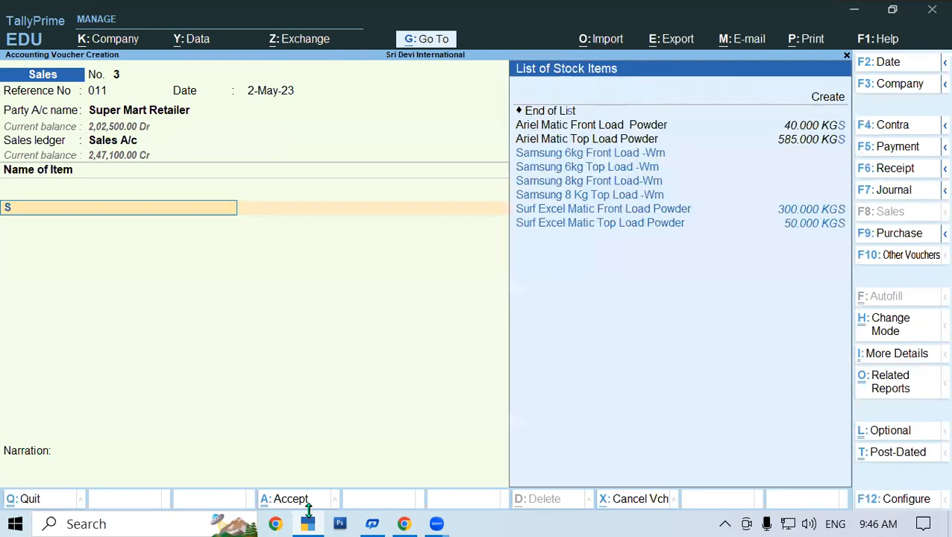
key("Return")
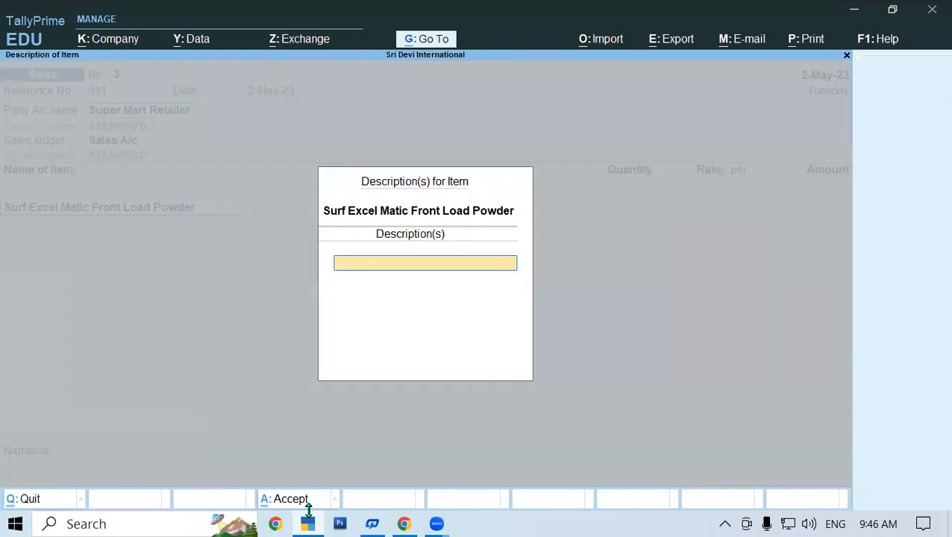
key("Return")
type("P")
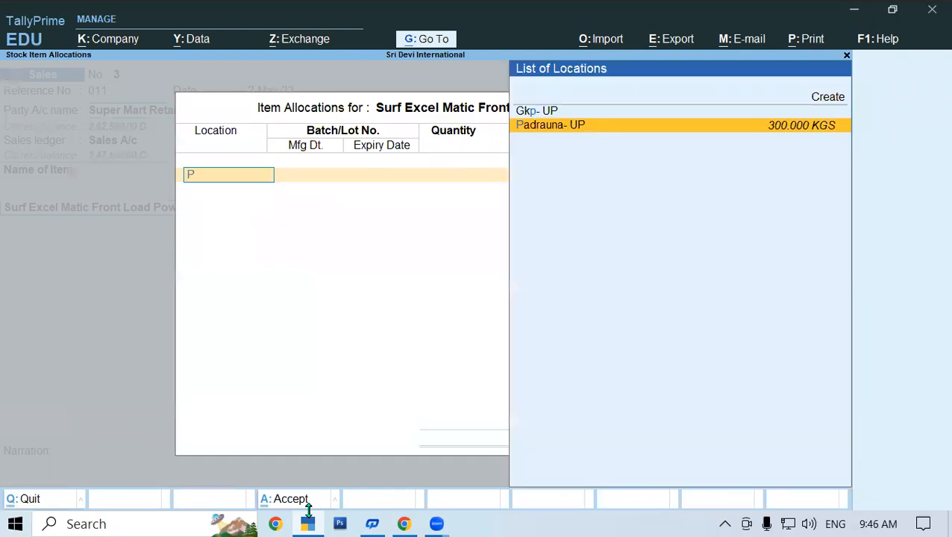
key("Return")
key("Return")
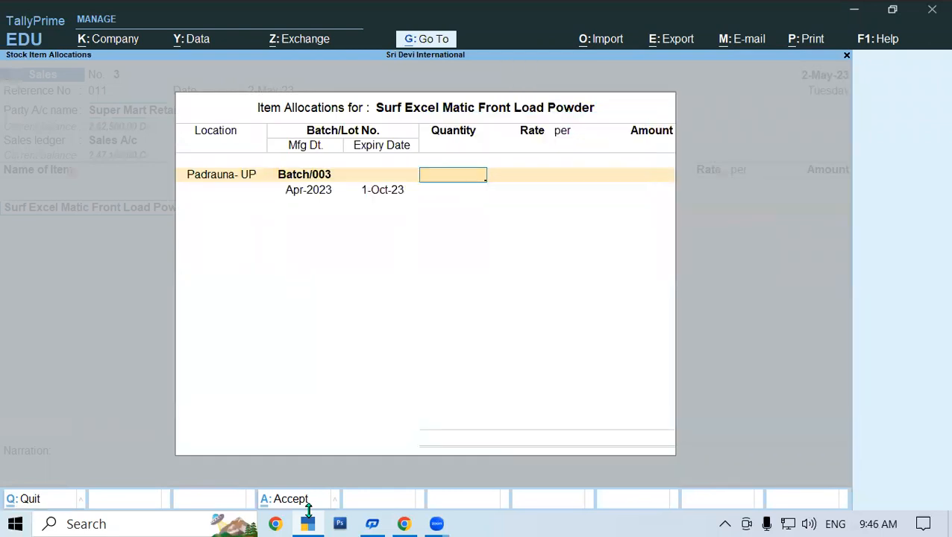
- Set the Batch/003 quantity to 50 KGS, keep the rate of 250.00 and complete the item allocation
type("50")
key("Return")
key("Return")
key("Return")
key("Return")
key("Return")
key("Return")
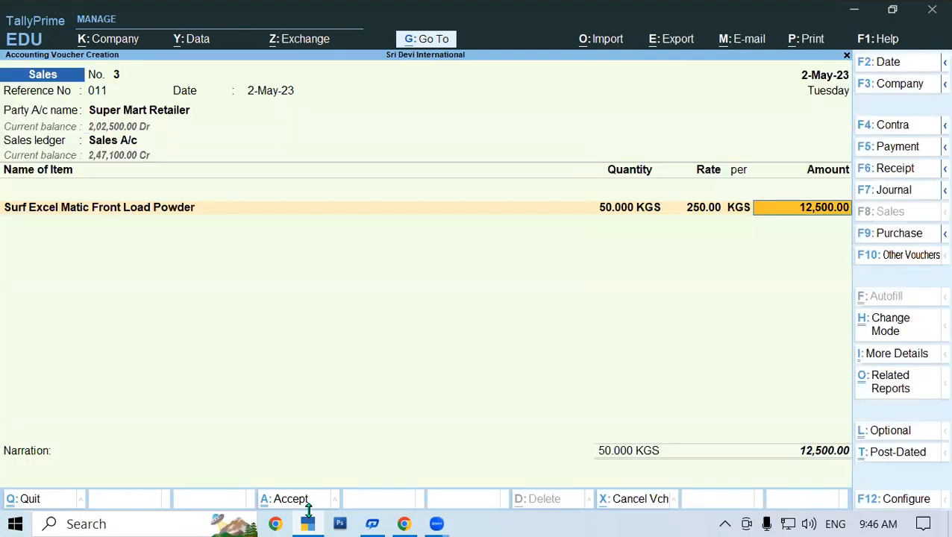
- Accept the sales voucher for Super Mart Retailer without a narration and return to the Gateway of Tally
key("Return")
key("Return")
key("Return")
key("Return")
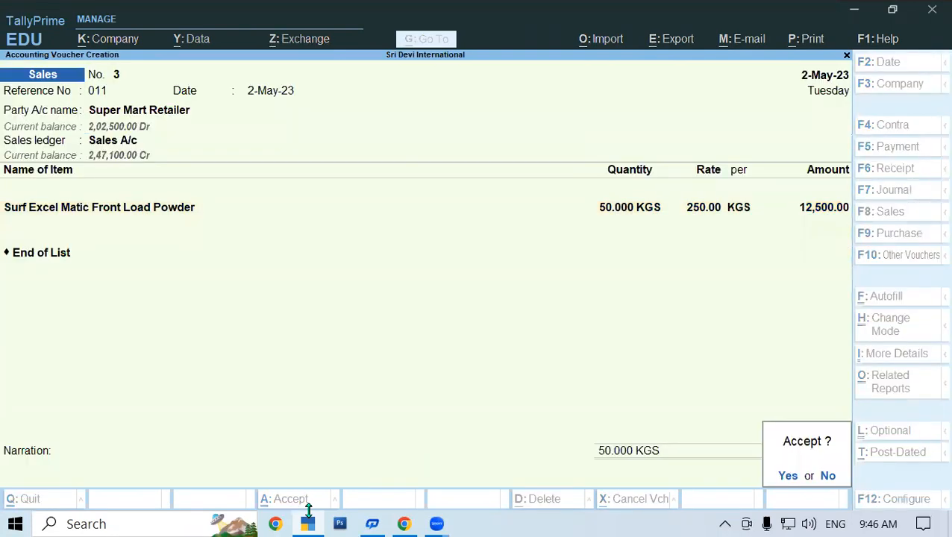
key("Return")
key("Escape")
key("Return")
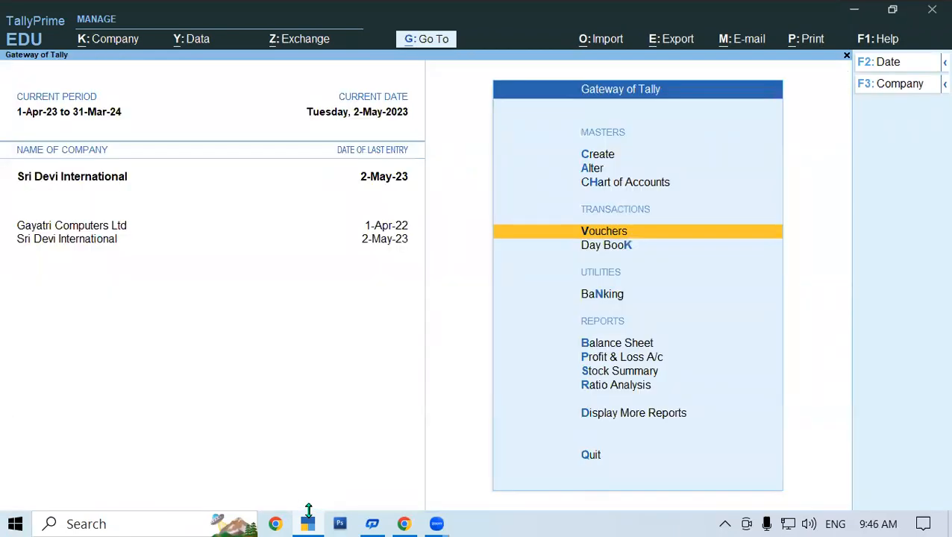
- Open the Batch Summary report for Surf Excel Matic Front Load Powder and check the Batch/003 closing balance
key("alt+g")
type("B")
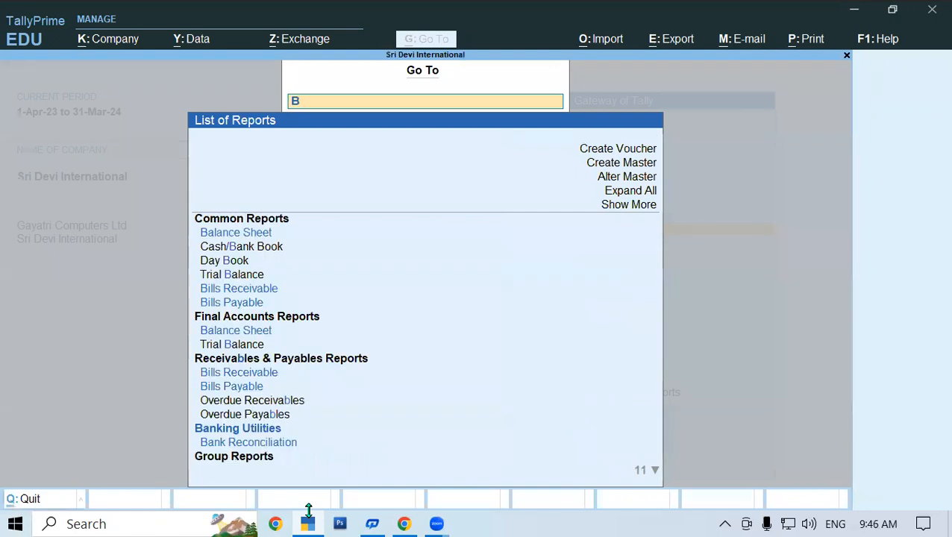
type("atc")
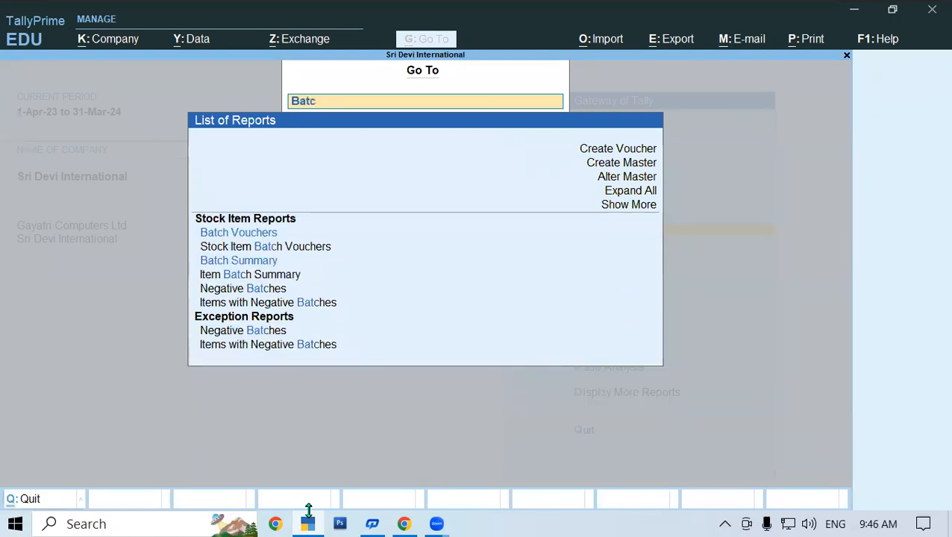
key("Down")
key("Down")
key("Down")
key("Return")
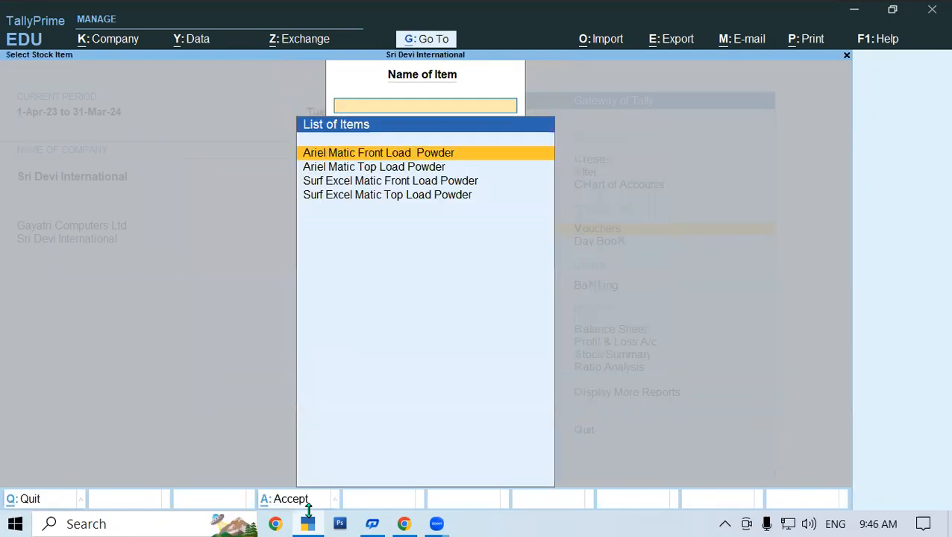
key("Down")
key("Down")
key("Return")
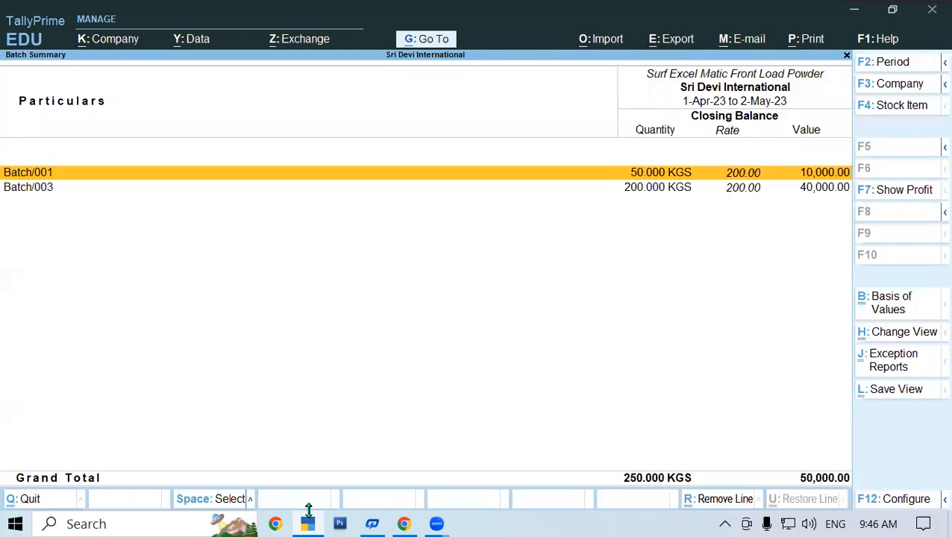
left_click(641, 194)
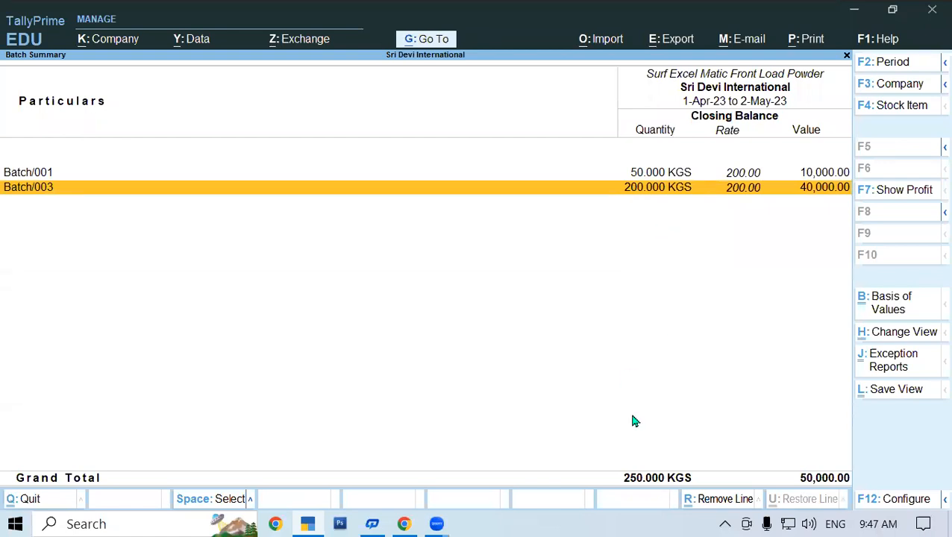
- Switch to the browser document and read on to the receipt voucher activity and the expired-batch debit note illustration
left_click(404, 524)
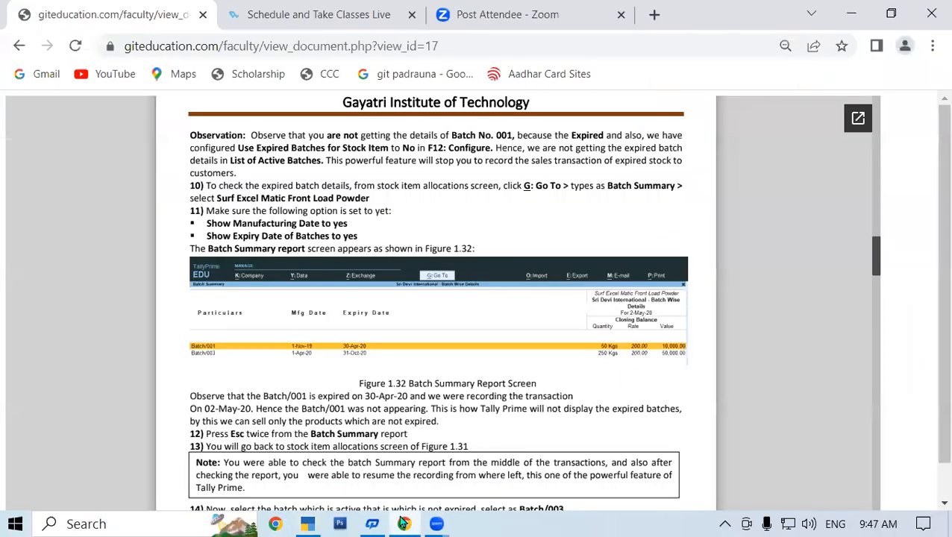
scroll(297, 324, "down", 2)
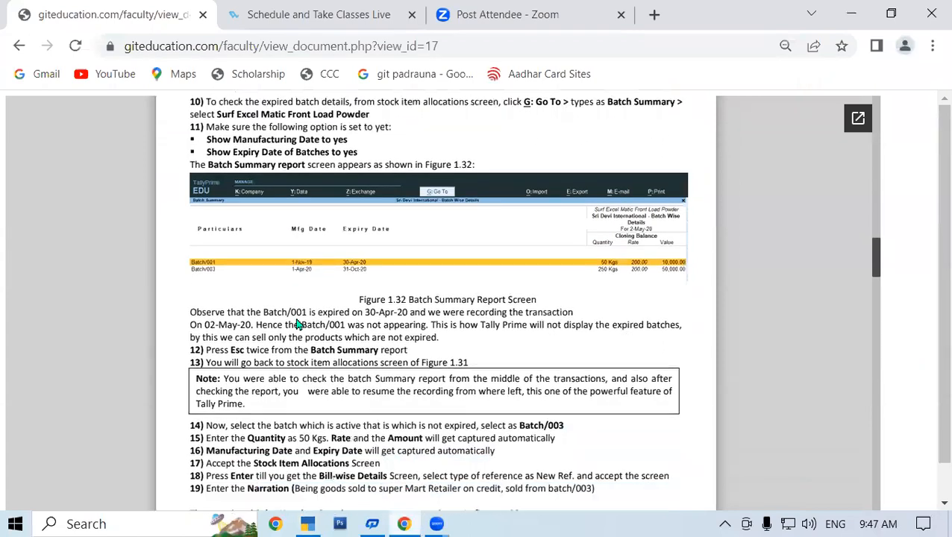
scroll(297, 323, "down", 1)
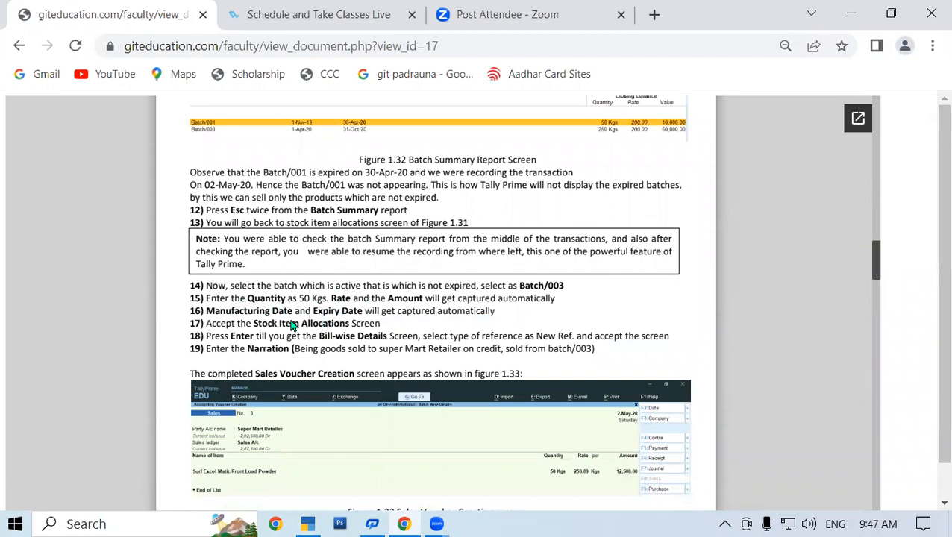
scroll(369, 333, "down", 2)
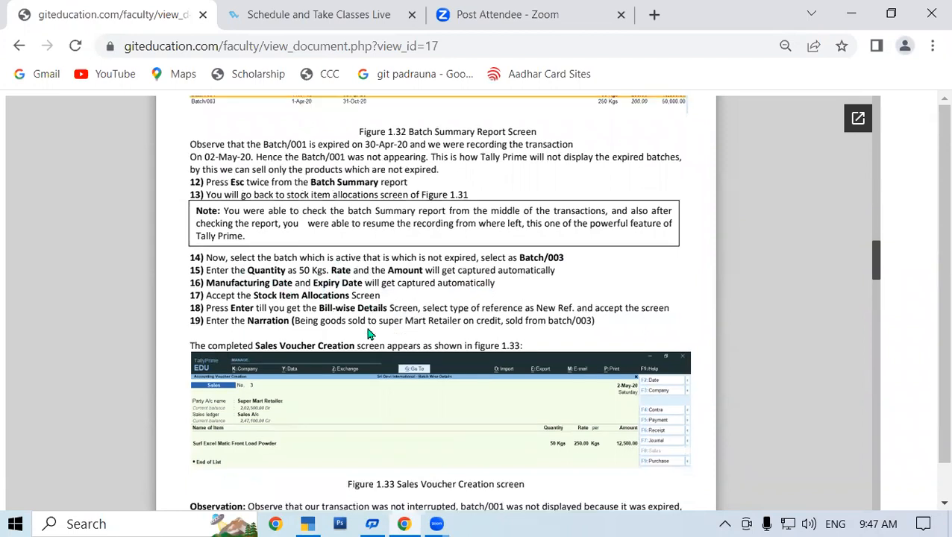
scroll(368, 334, "down", 3)
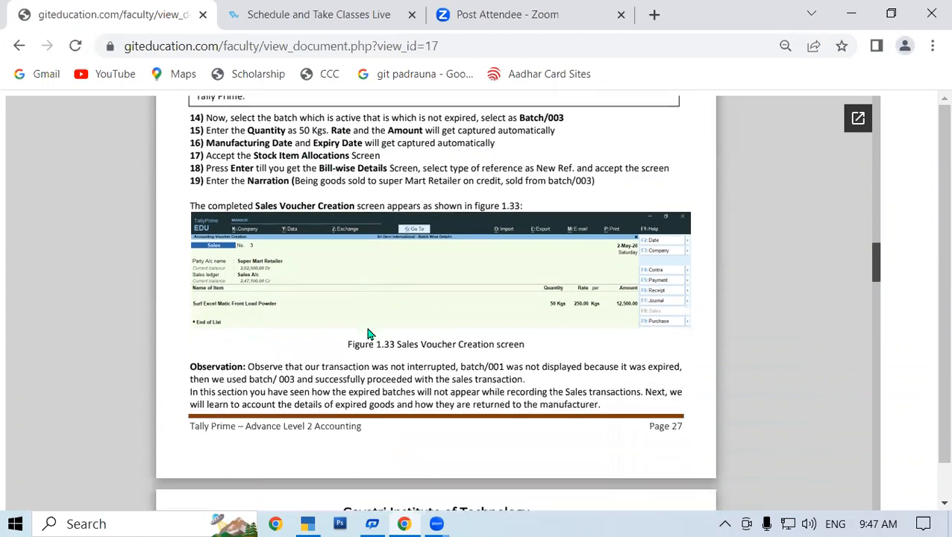
scroll(369, 335, "down", 3)
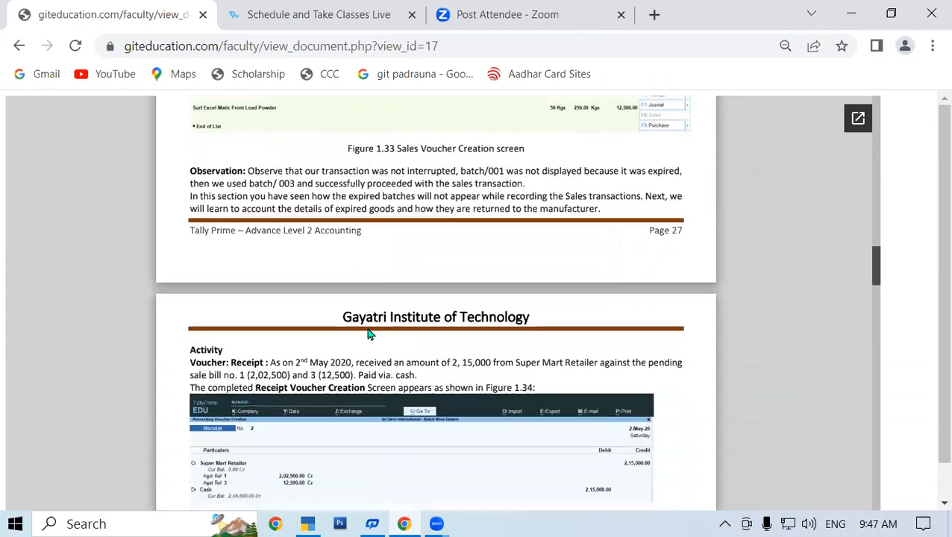
scroll(369, 334, "down", 1)
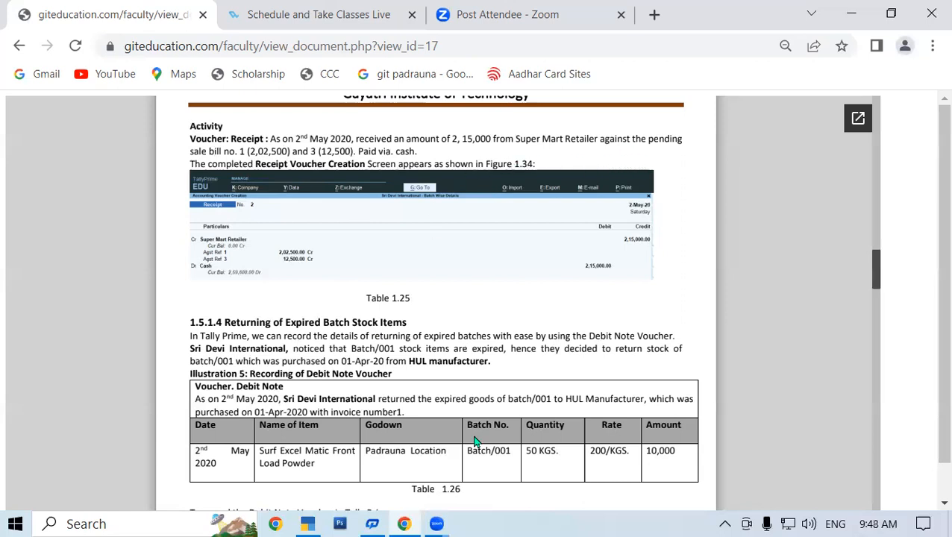
- Switch back to TallyPrime, leave the Batch Summary and start a receipt voucher, checking the activity in the browser document
left_click(307, 524)
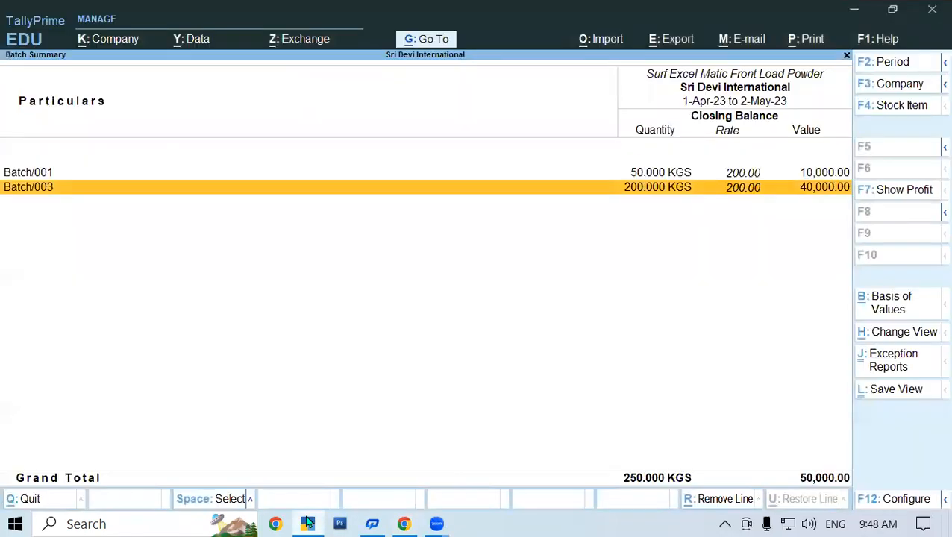
key("Escape")
key("Escape")
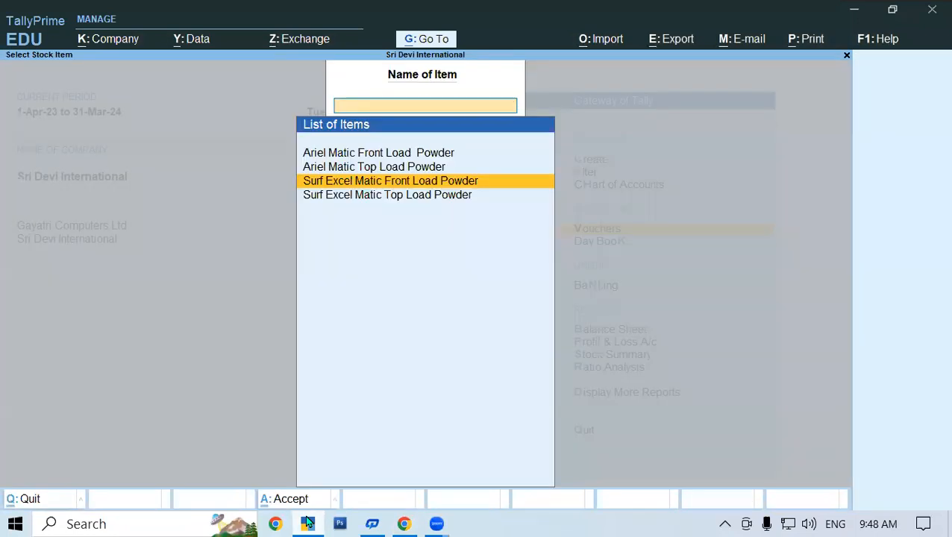
key("Escape")
key("Return")
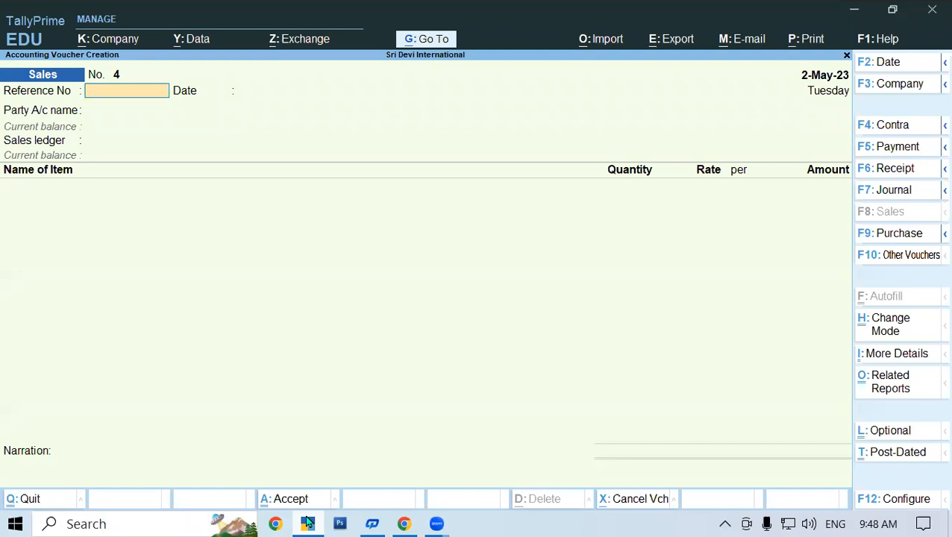
key("F6")
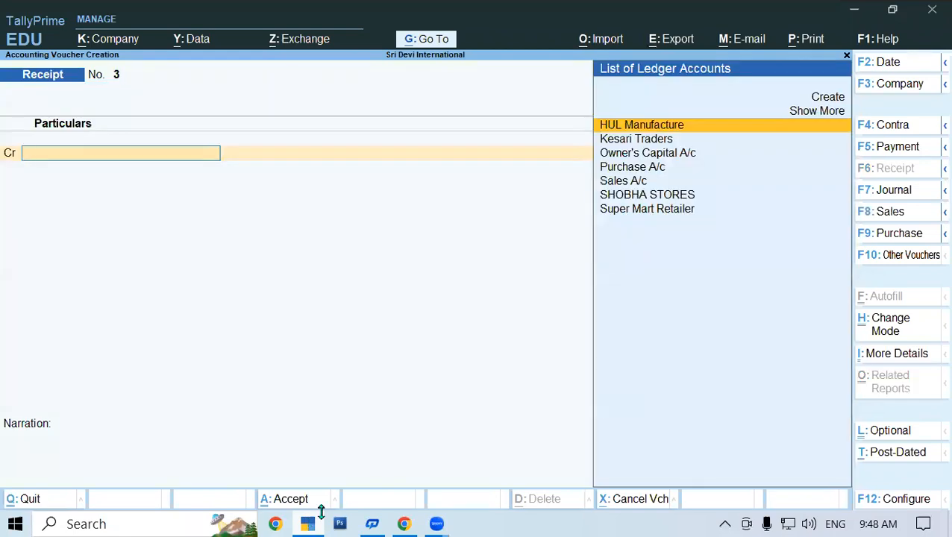
key("alt+Tab")
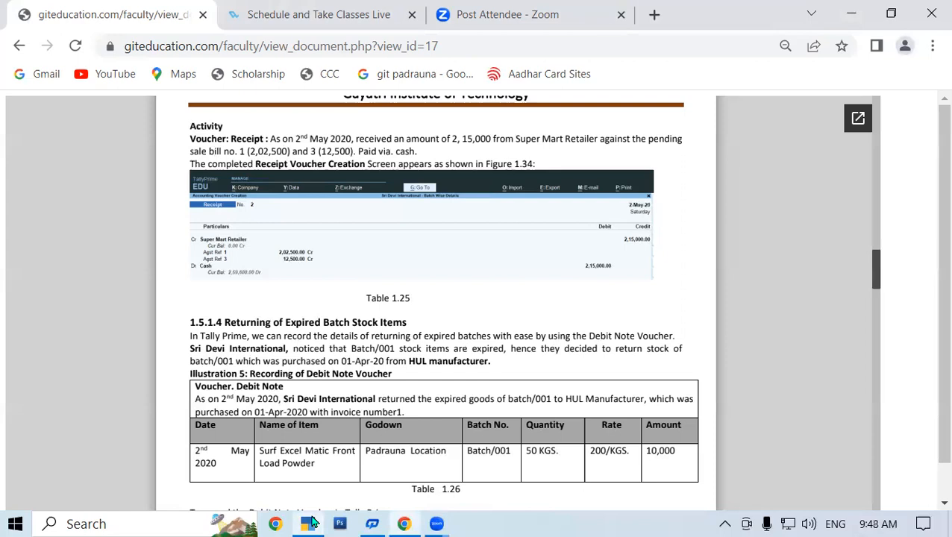
key("alt+Tab")
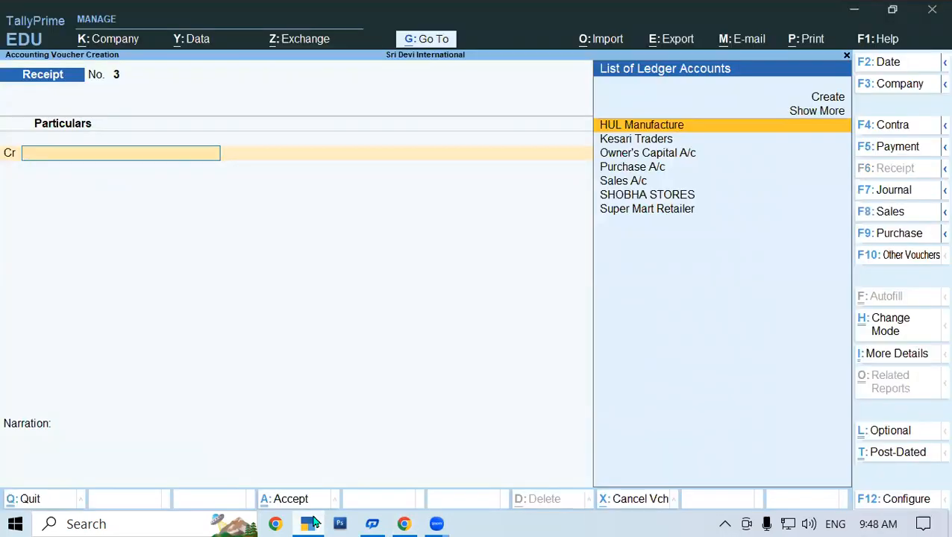
- Credit Super Mart Retailer in the receipt and adjust 12,500.00 as Agst Ref against pending bill 011
type("Sup")
key("Return")
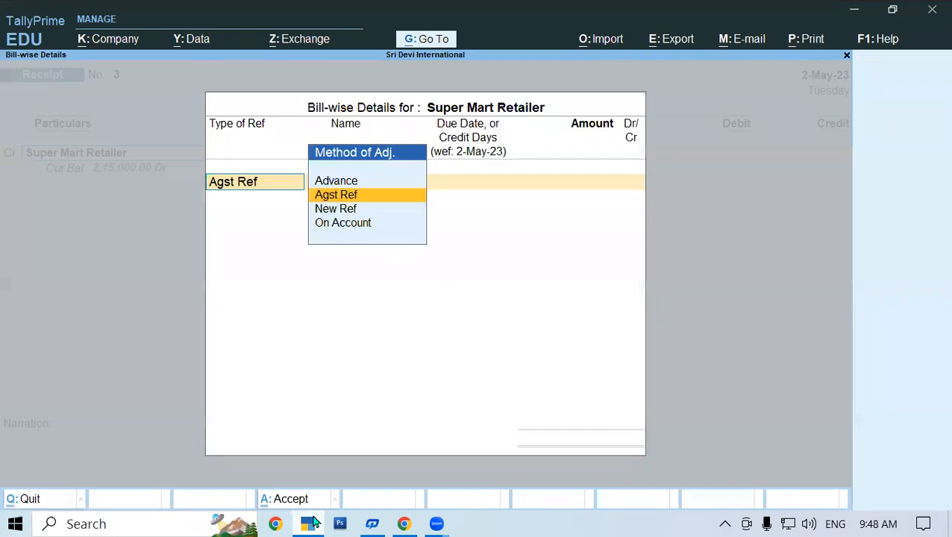
key("Return")
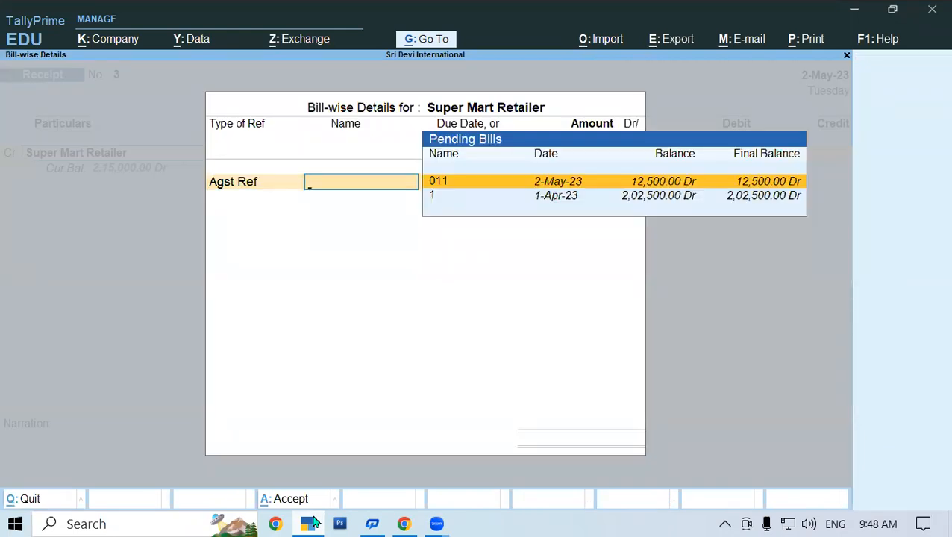
left_click(307, 523)
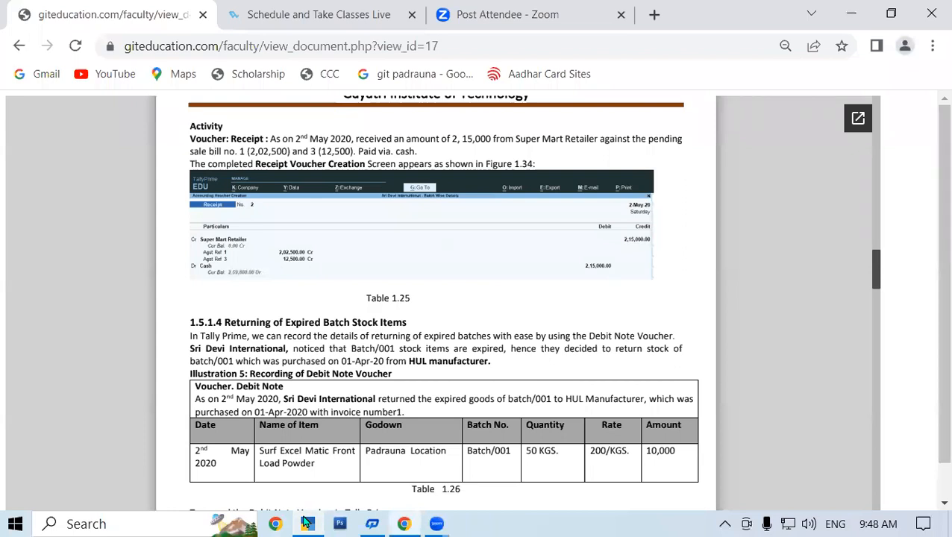
left_click(307, 523)
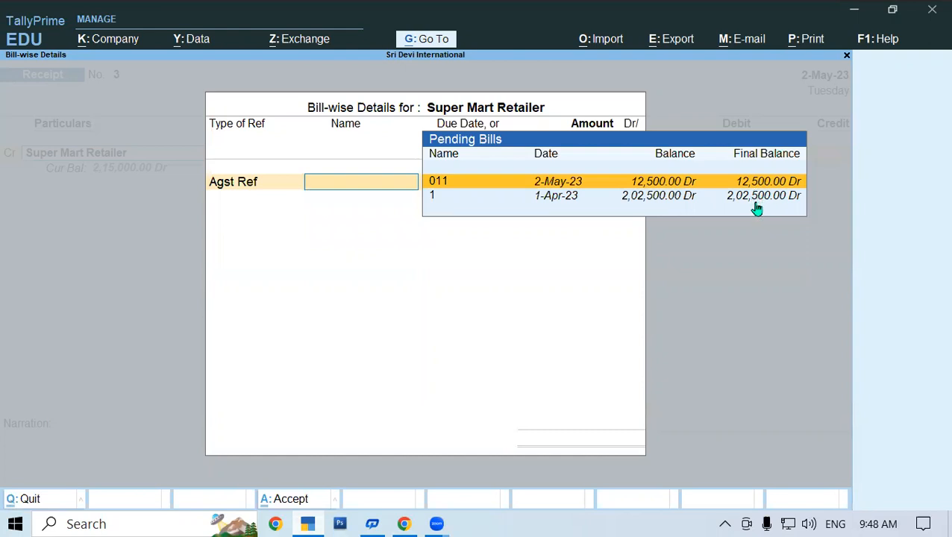
key("Return")
key("Return")
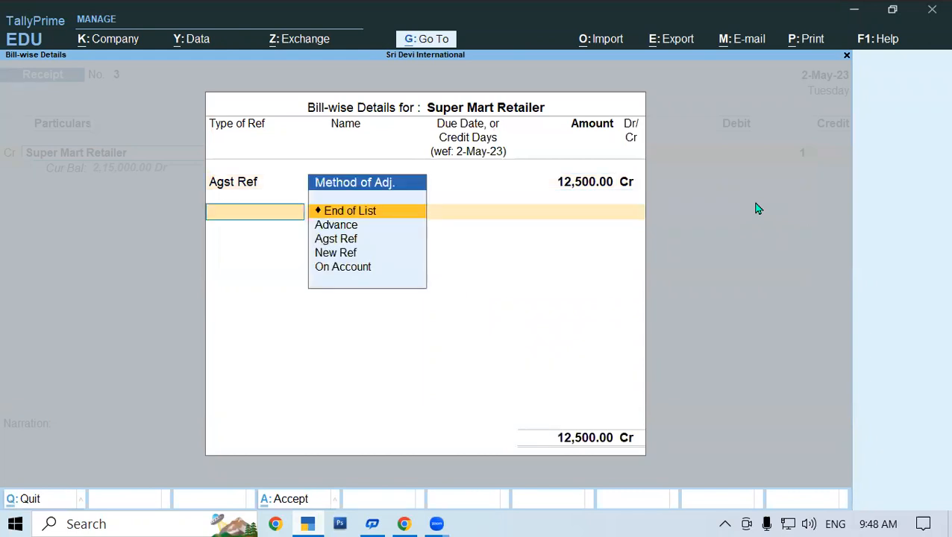
- Adjust 2,02,500.00 as Agst Ref against pending bill 1 and complete the bill-wise details
key("Down")
key("Down")
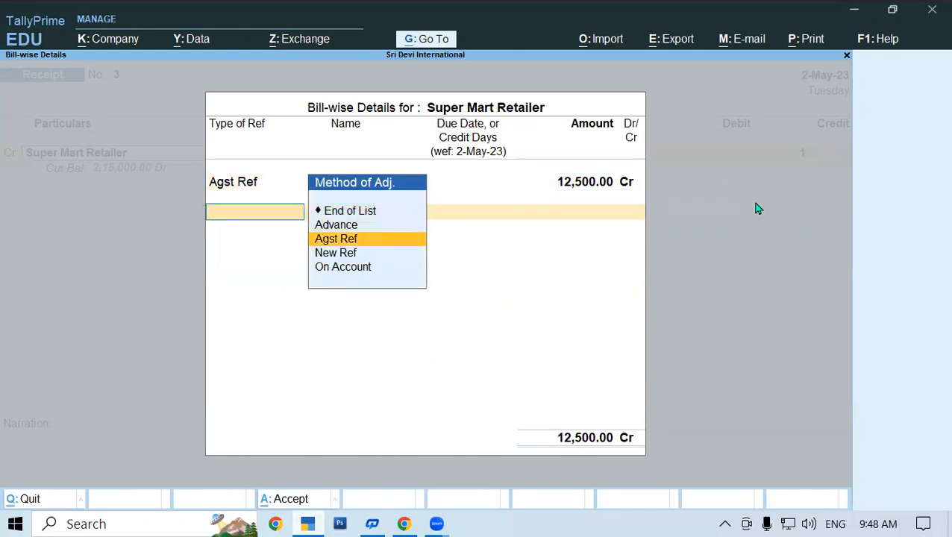
key("Return")
key("Return")
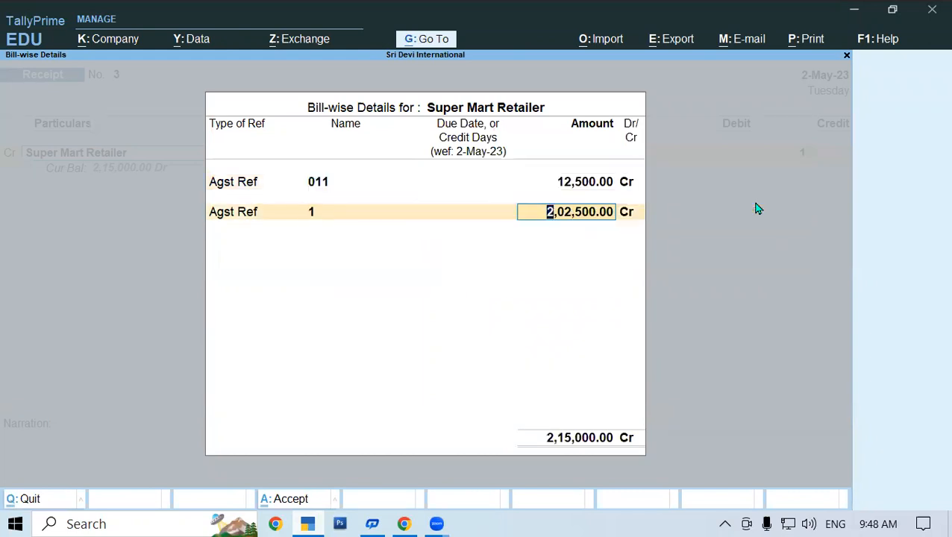
key("Return")
key("Return")
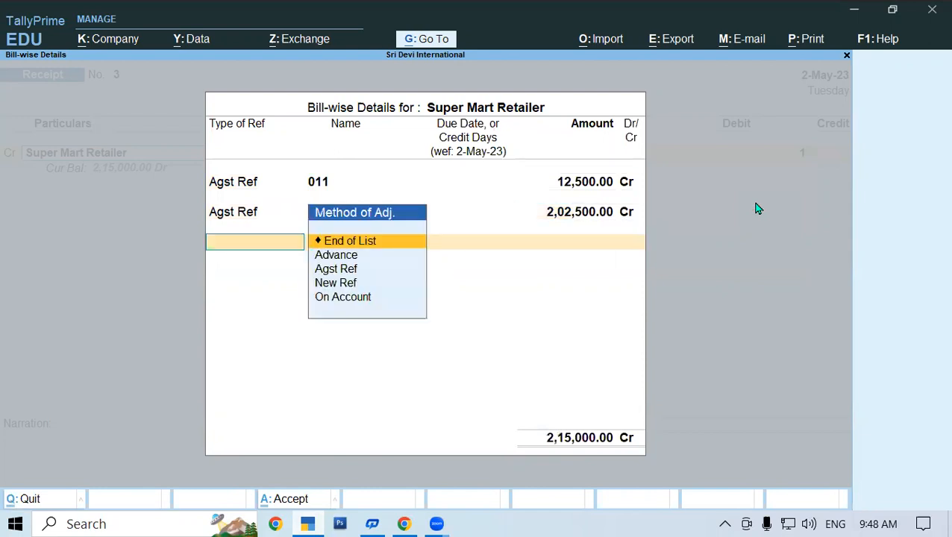
key("Return")
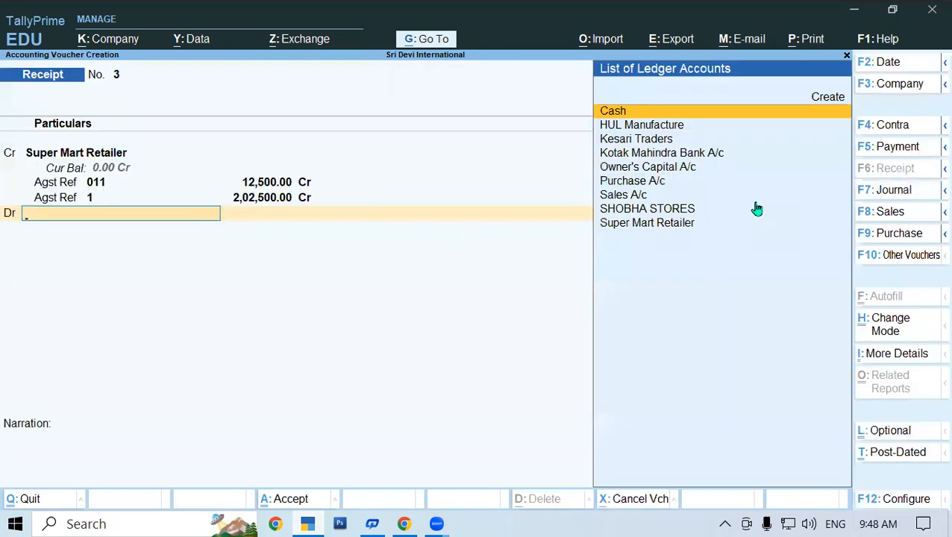
- Debit Cash with 2,15,000.00, compare the receipt with the browser document's figure and save the voucher
type("Cas")
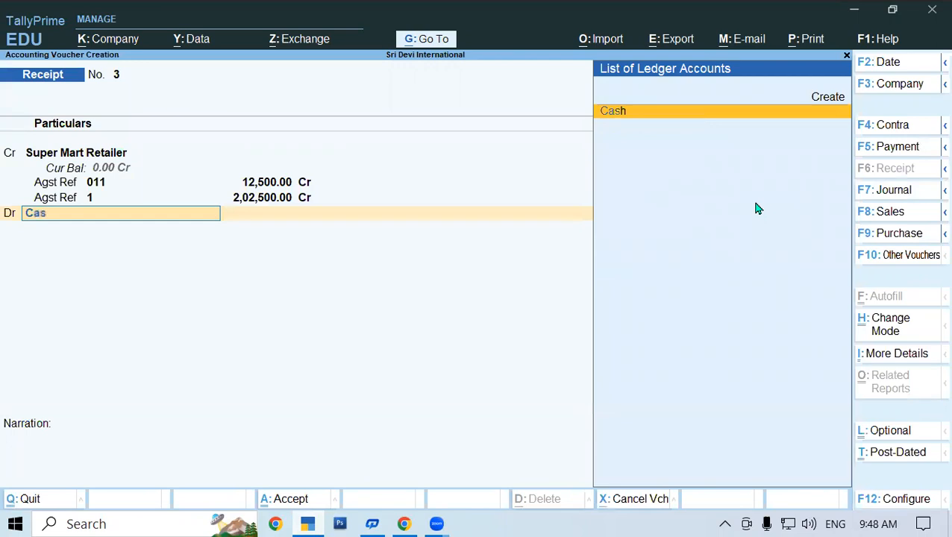
key("Return")
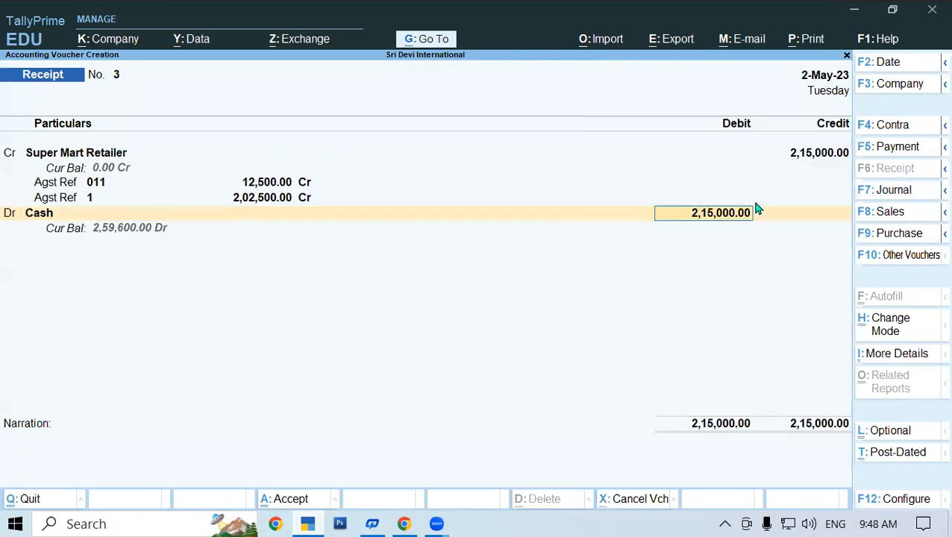
left_click(307, 524)
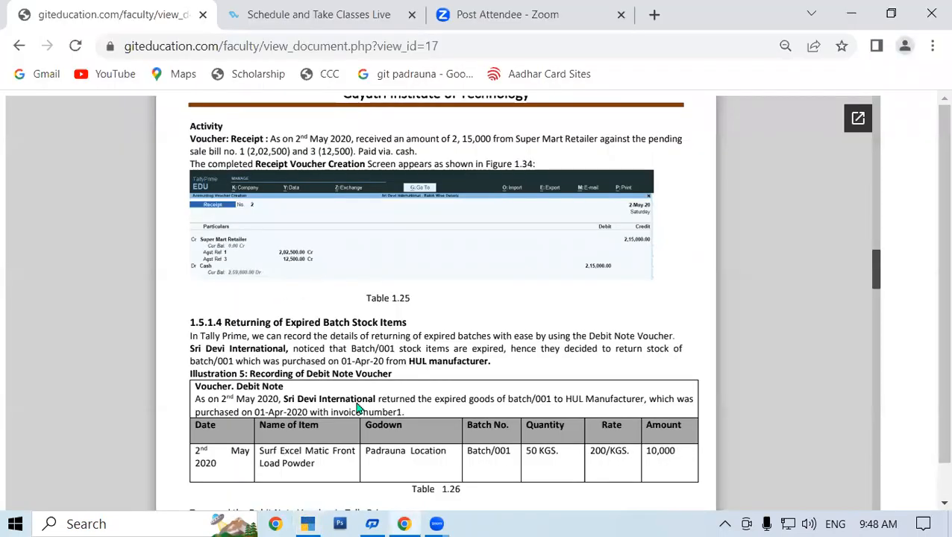
left_click(308, 520)
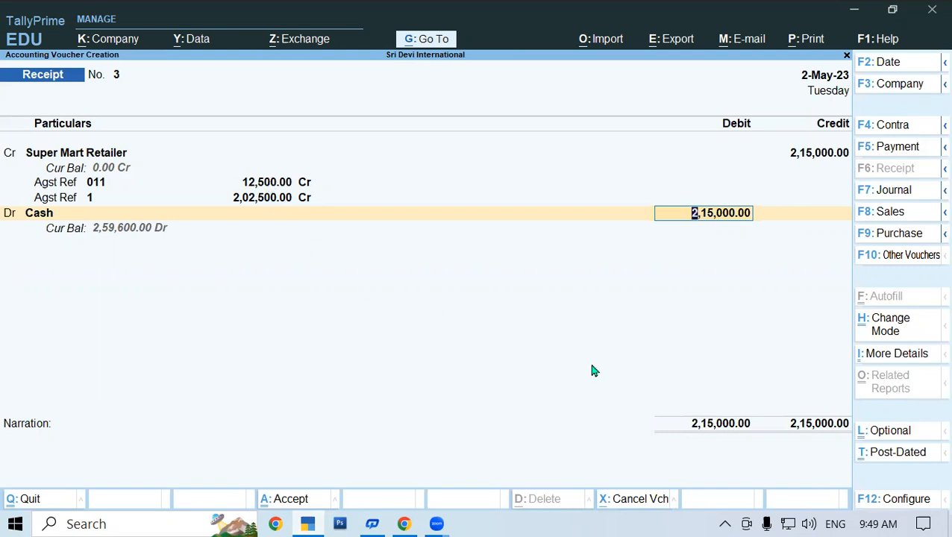
key("Return")
key("Return")
key("Return")
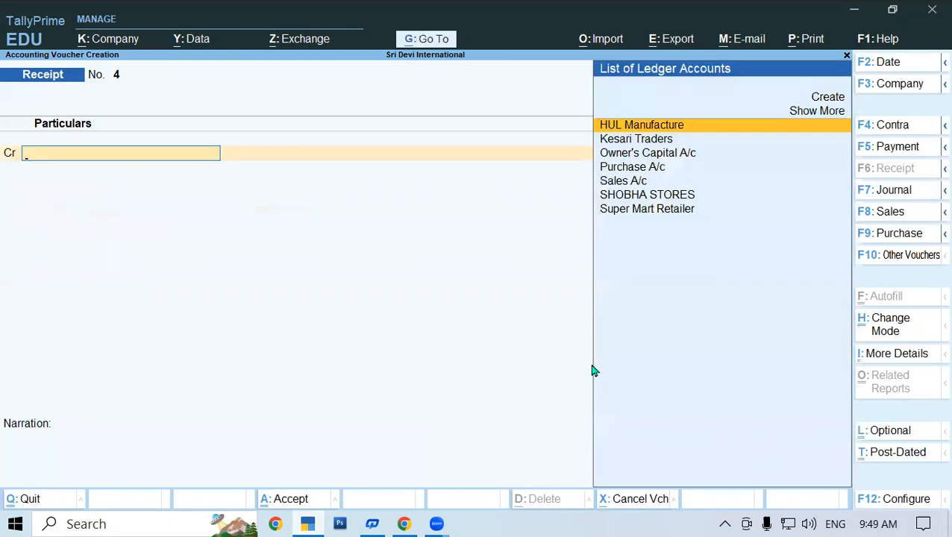
- Leave voucher entry, open the Balance Sheet and bring up its configuration
key("Escape")
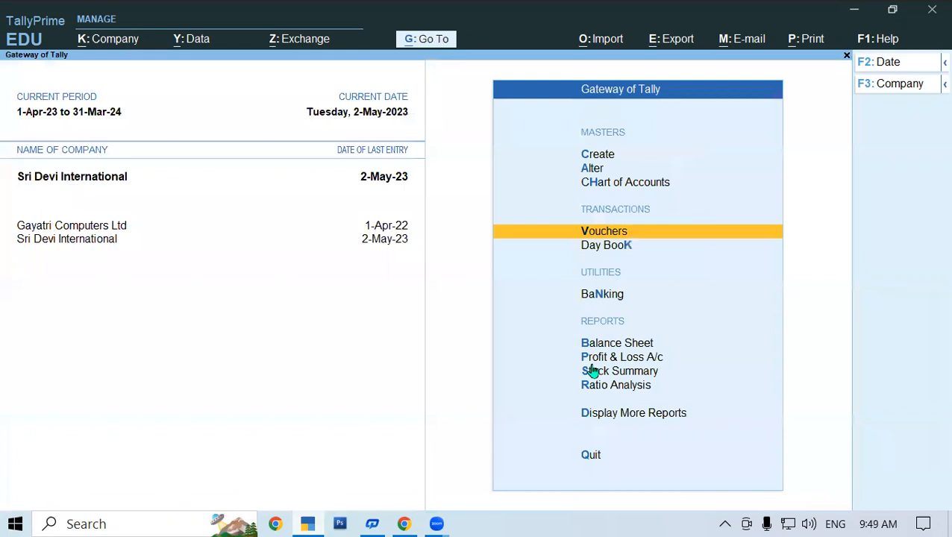
key("b")
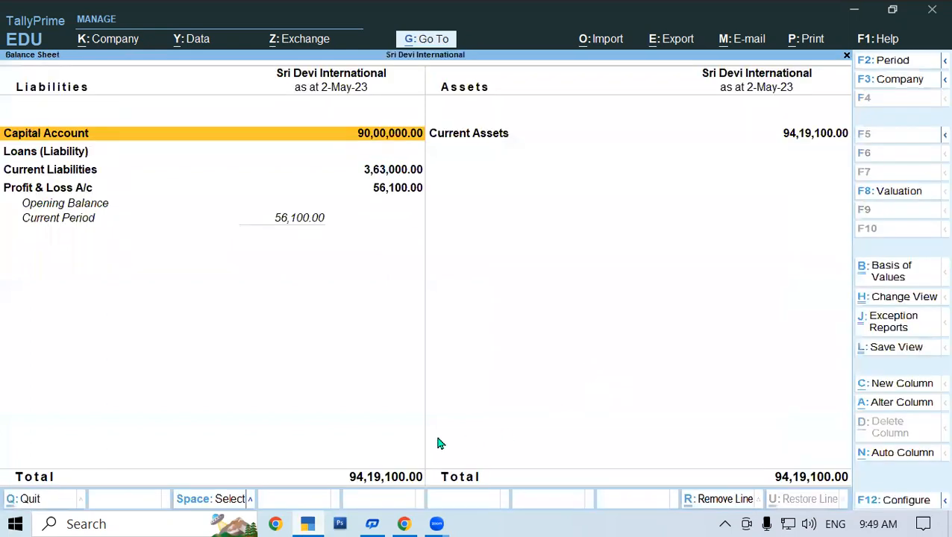
key("F12")
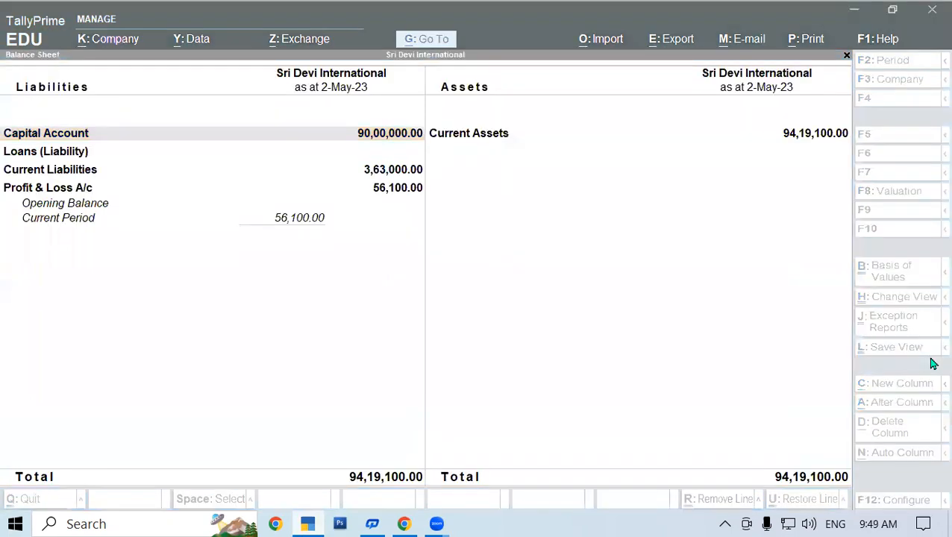